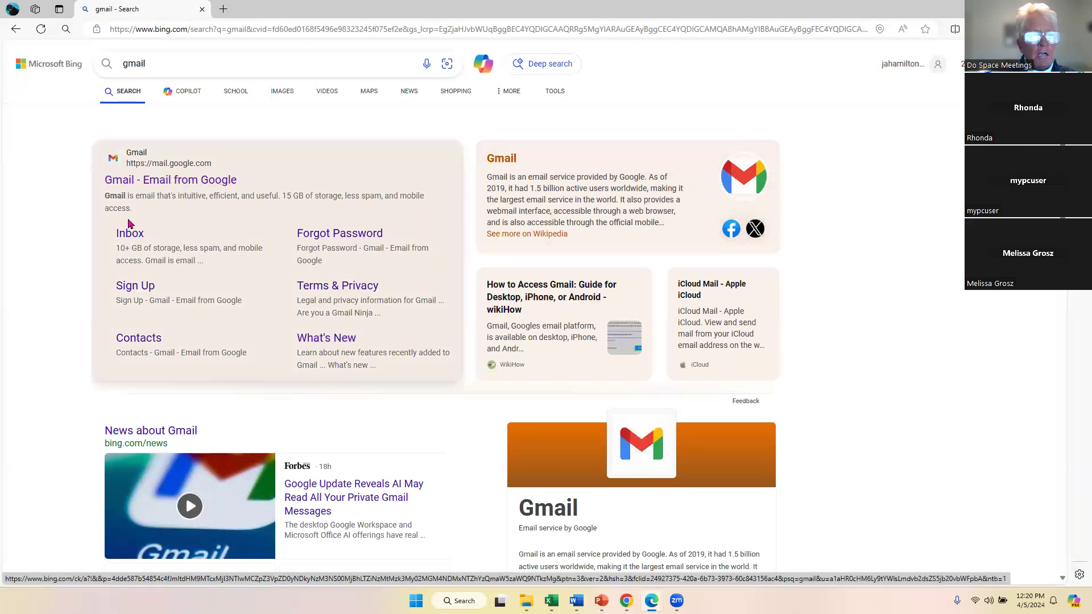
Open Gmail from the search results under the first of the other signed-in accounts, keeping only that inbox tab open
{"action": "left_click", "coordinate": [145, 289]}
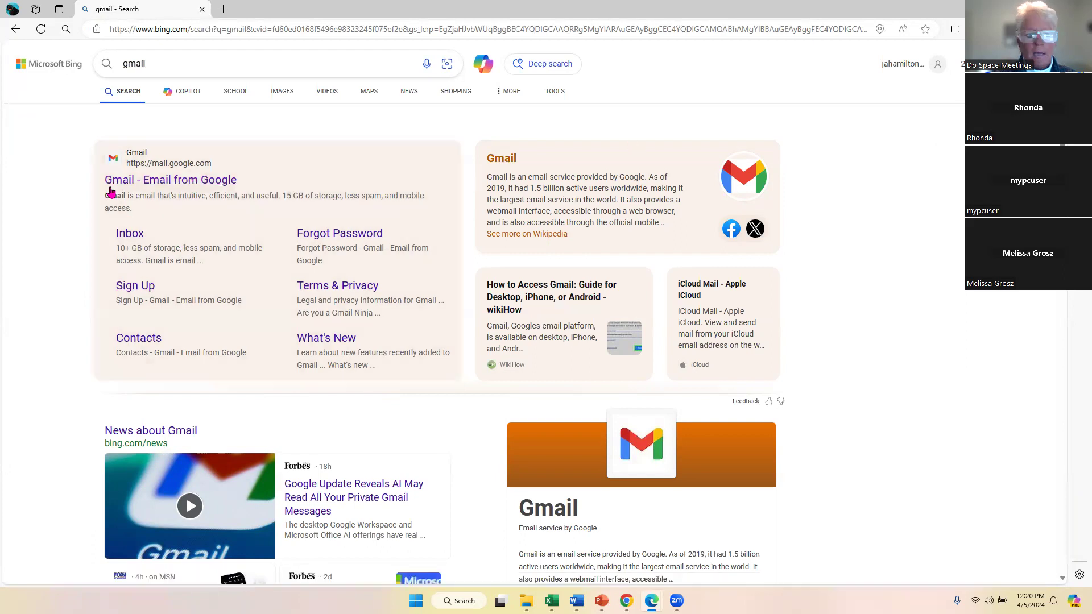
{"action": "left_click", "coordinate": [140, 180]}
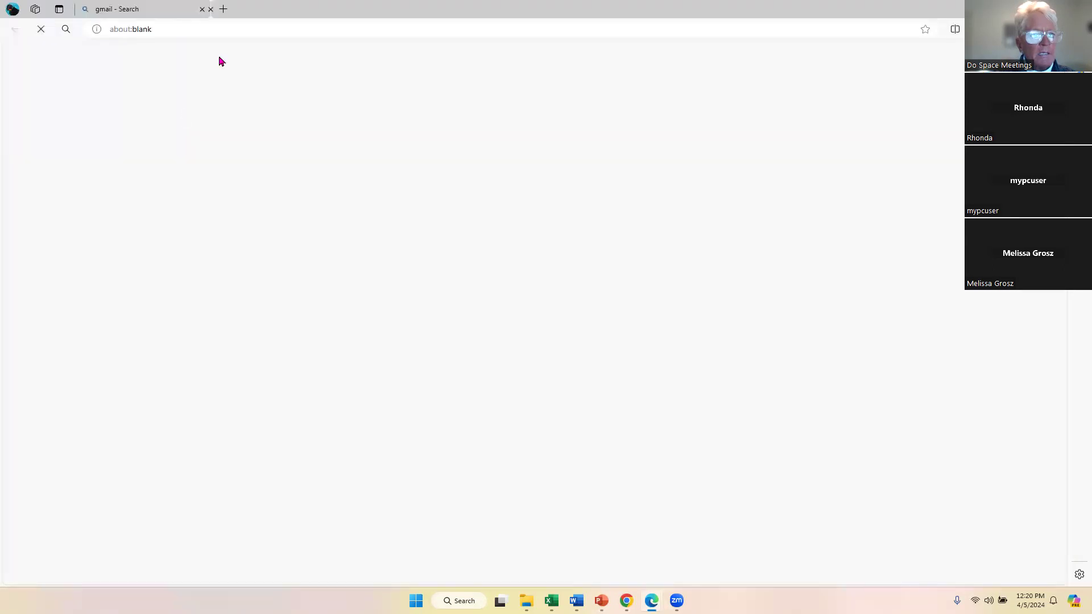
{"action": "left_click", "coordinate": [231, 29]}
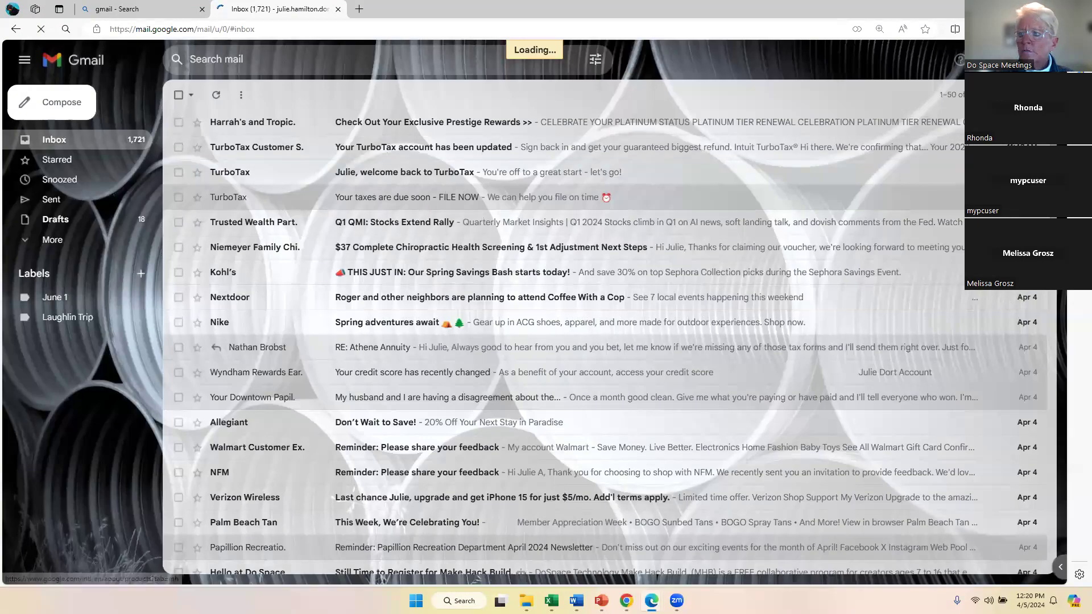
{"action": "left_click", "coordinate": [1065, 59]}
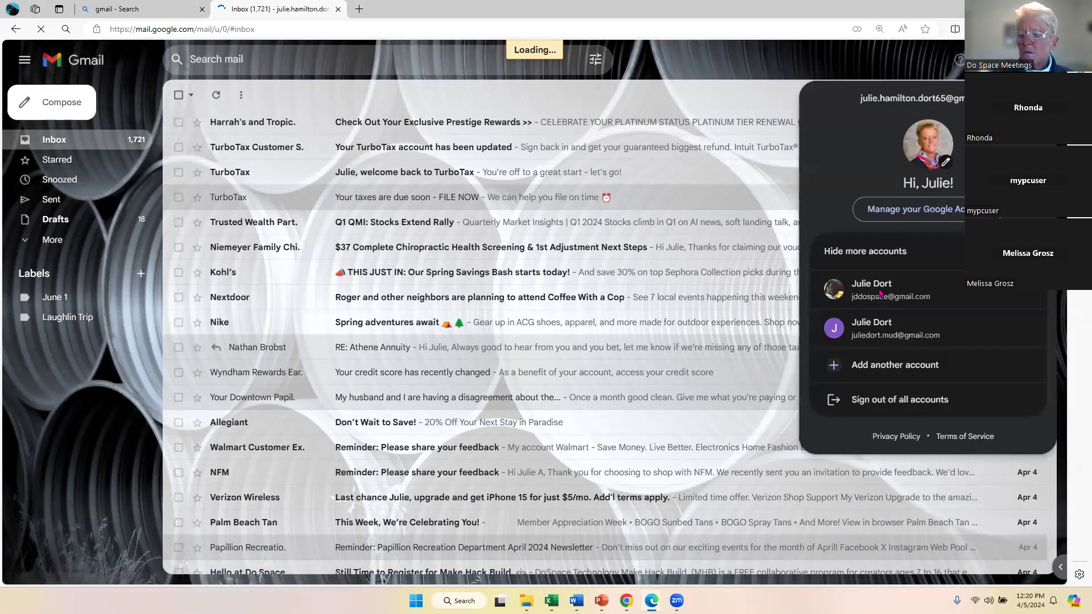
{"action": "left_click", "coordinate": [859, 291]}
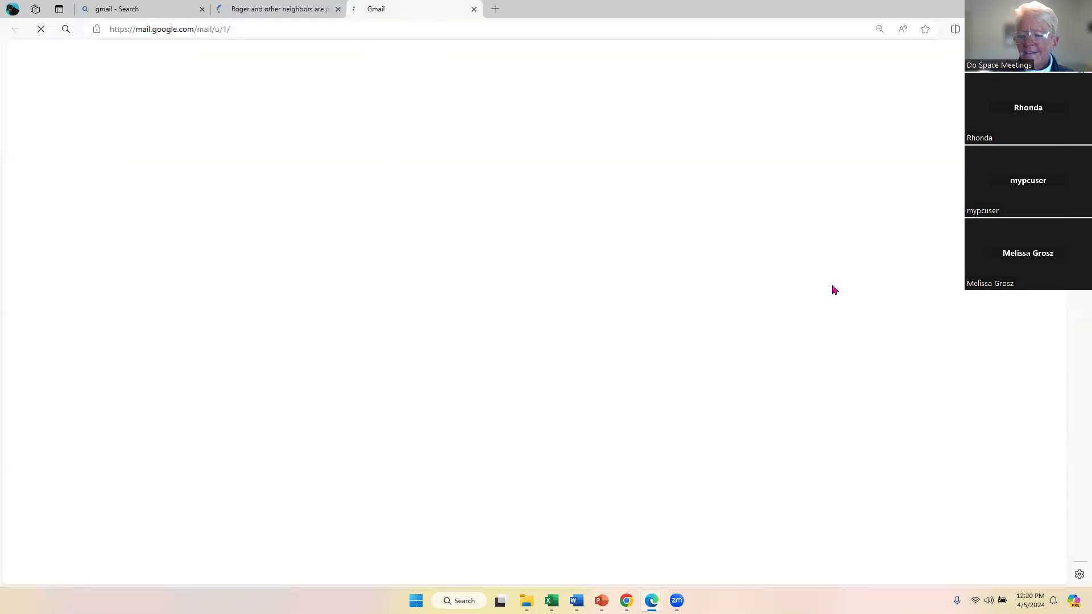
{"action": "left_click", "coordinate": [339, 10]}
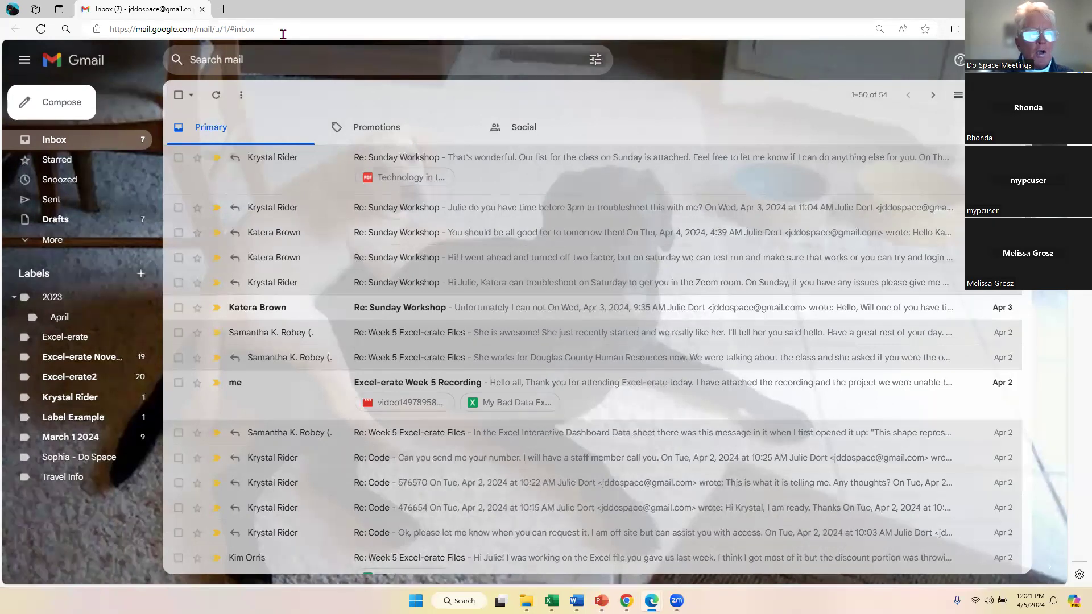
{"action": "left_click", "coordinate": [283, 32]}
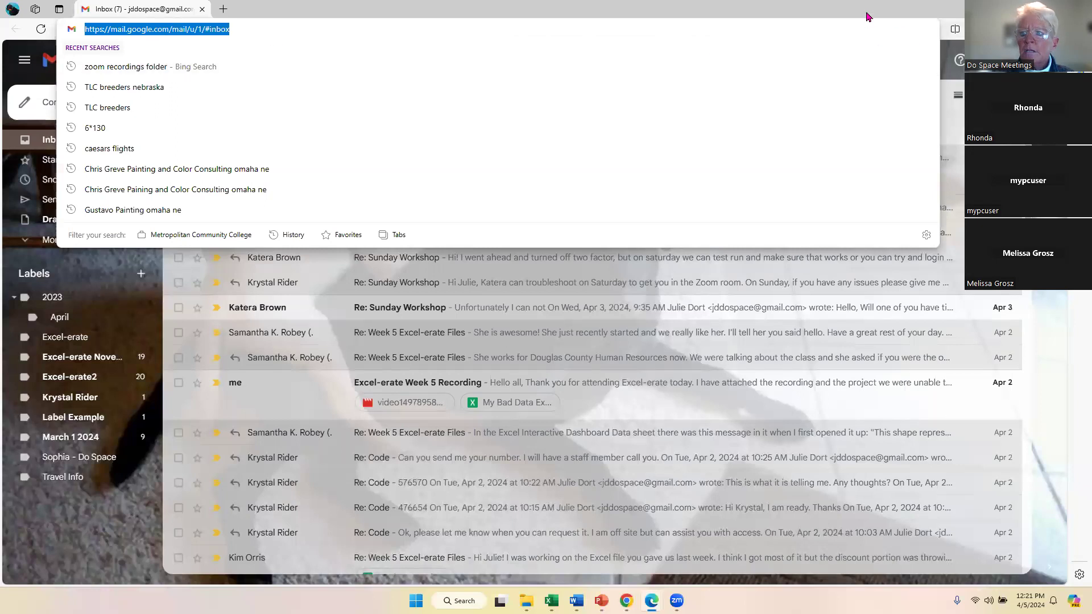
{"action": "key", "text": "Escape"}
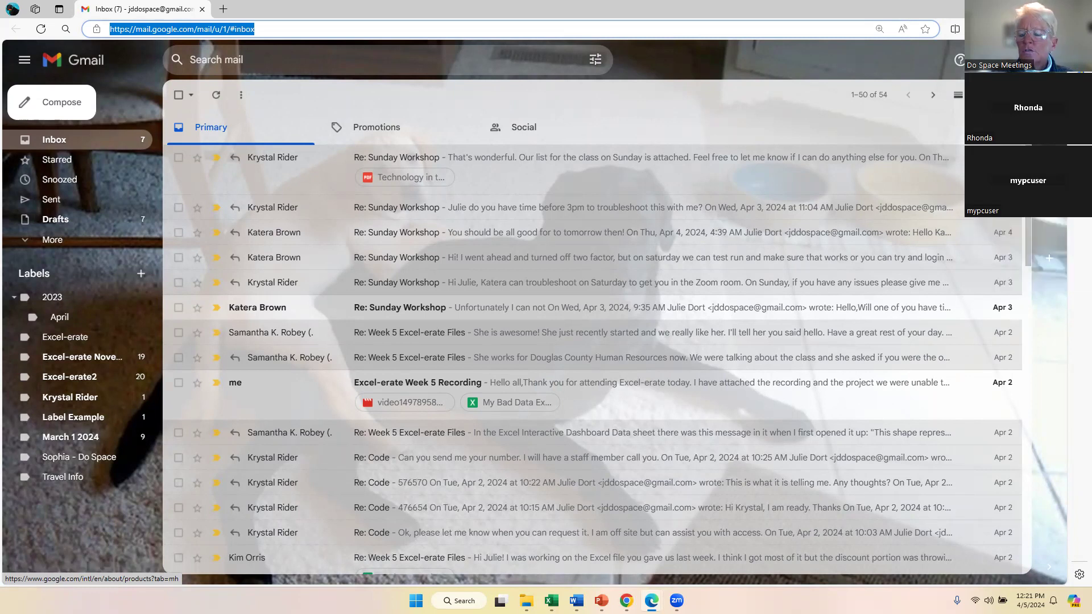
Look through the Google apps launcher and move YouTube up to the spot beside Account
{"action": "left_click", "coordinate": [1013, 59]}
{"action": "scroll", "coordinate": [1005, 248], "scroll_direction": "down", "scroll_amount": 6}
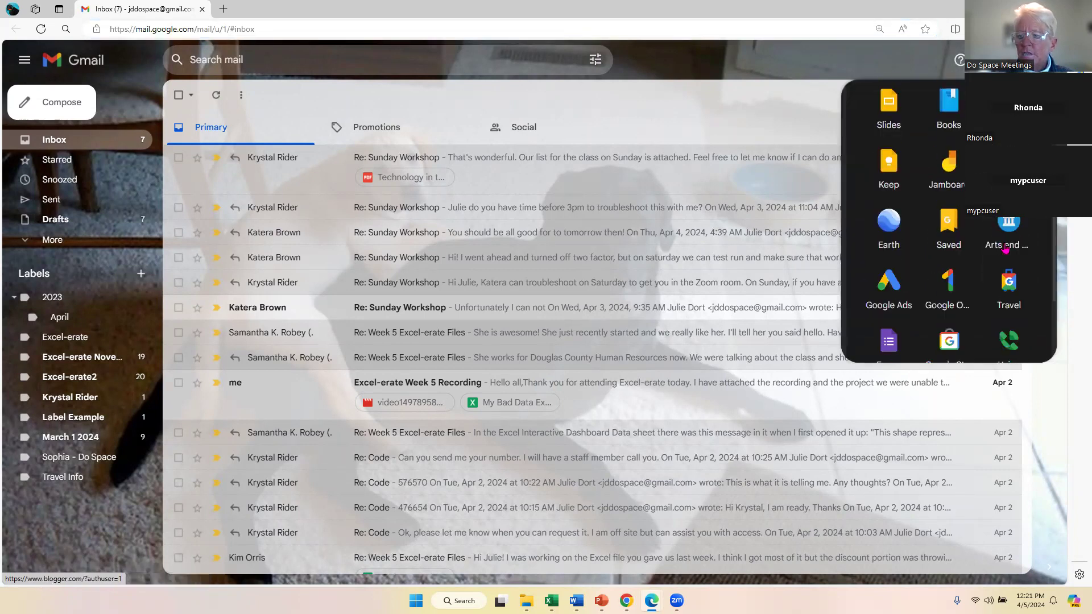
{"action": "scroll", "coordinate": [1006, 249], "scroll_direction": "down", "scroll_amount": 3}
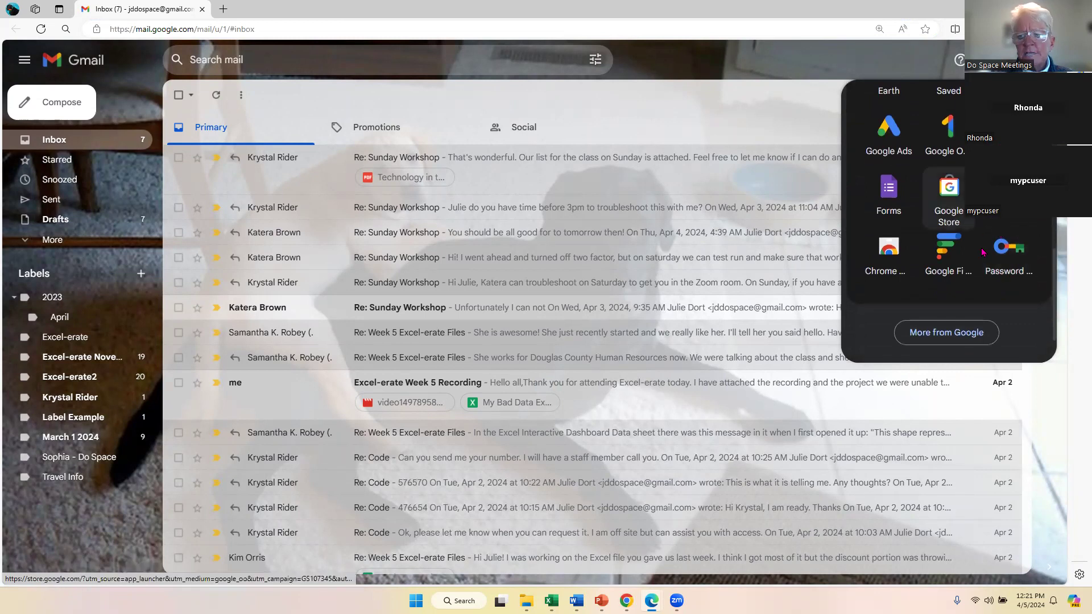
{"action": "scroll", "coordinate": [982, 252], "scroll_direction": "up", "scroll_amount": 9}
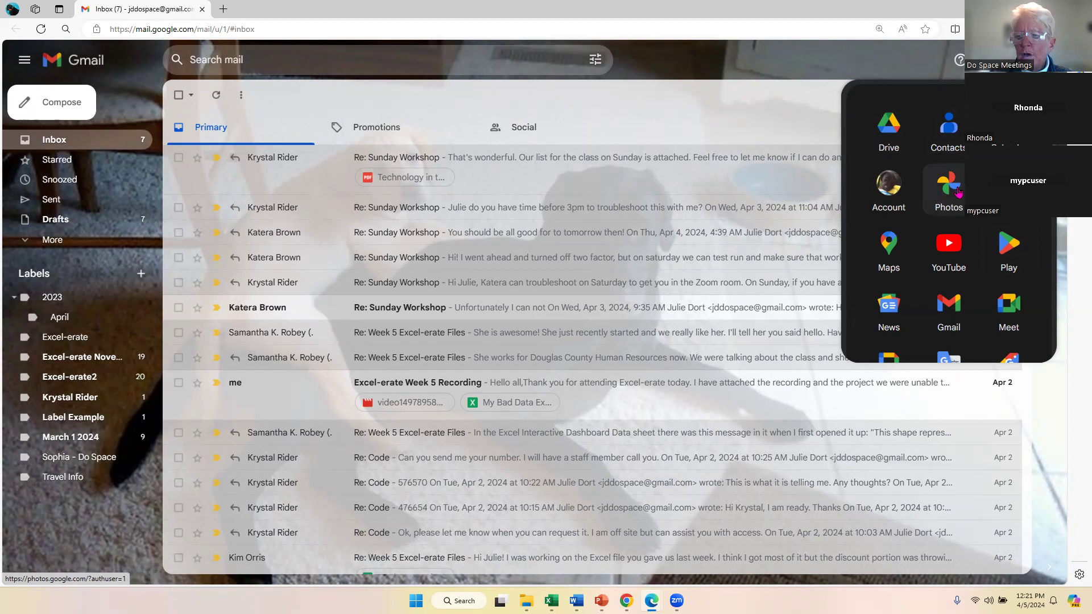
{"action": "scroll", "coordinate": [1008, 234], "scroll_direction": "down", "scroll_amount": 2}
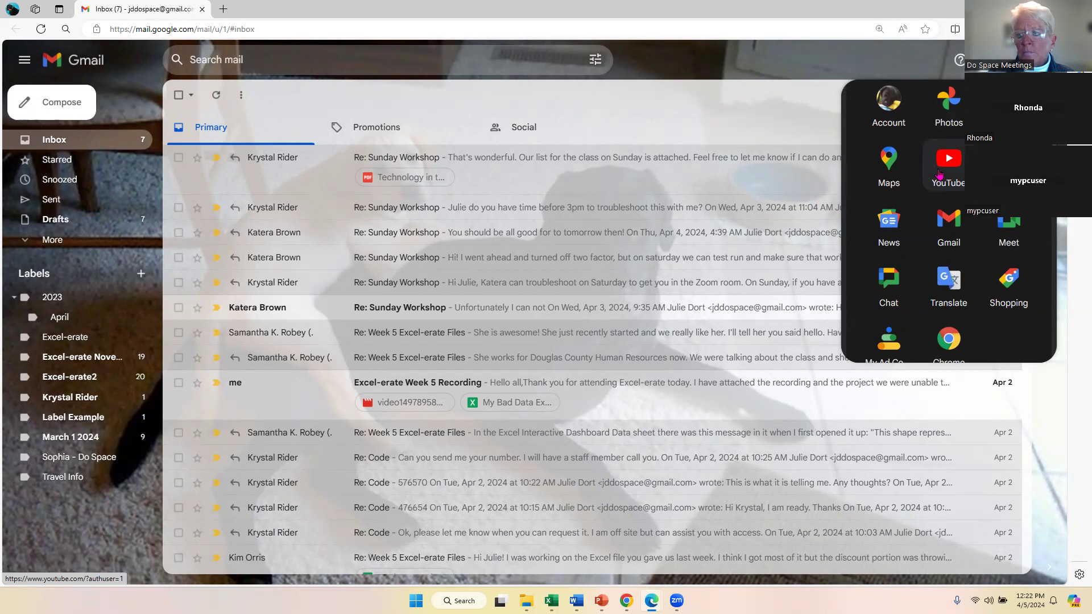
{"action": "left_click_drag", "start_coordinate": [942, 175], "coordinate": [963, 126]}
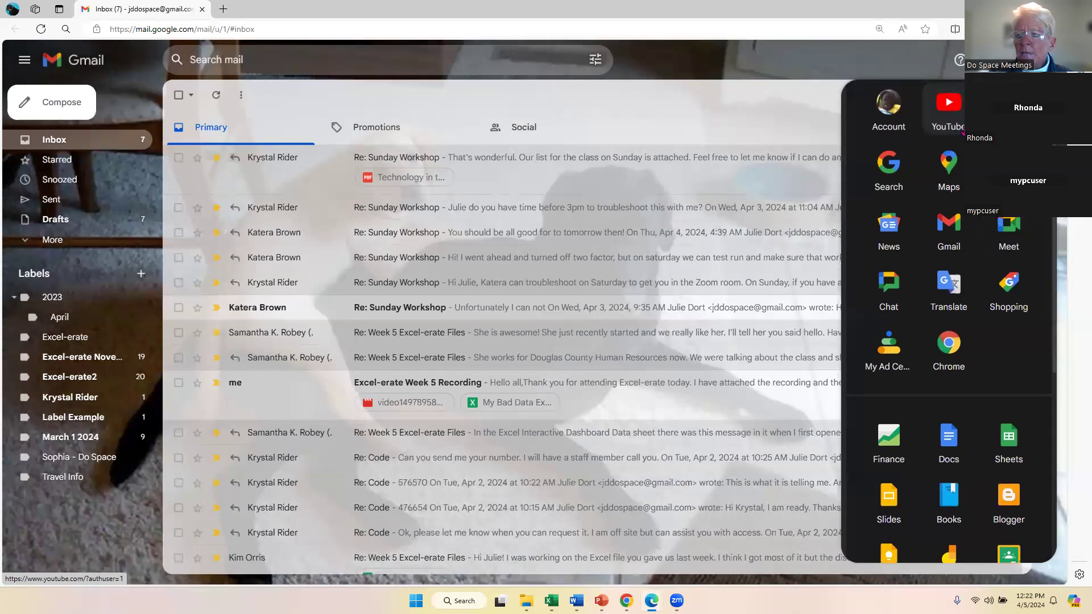
Move Translate up to the spot beside Drive in the first row of the Google apps launcher
{"action": "scroll", "coordinate": [979, 228], "scroll_direction": "down", "scroll_amount": 1}
{"action": "scroll", "coordinate": [979, 228], "scroll_direction": "down", "scroll_amount": 1}
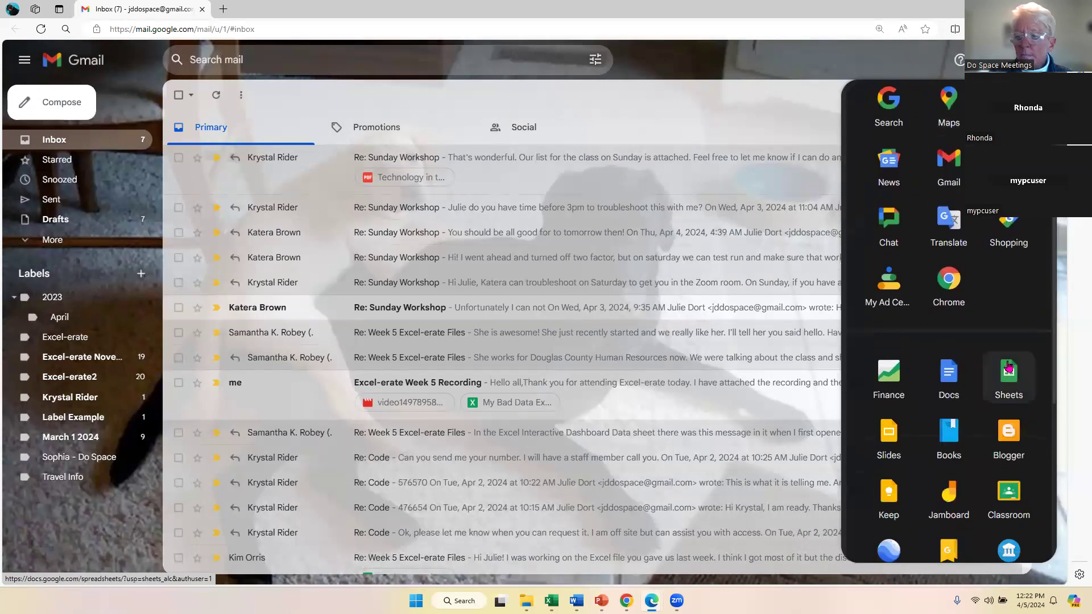
{"action": "left_click_drag", "start_coordinate": [951, 226], "coordinate": [929, 98]}
{"action": "scroll", "coordinate": [990, 300], "scroll_direction": "up", "scroll_amount": 3}
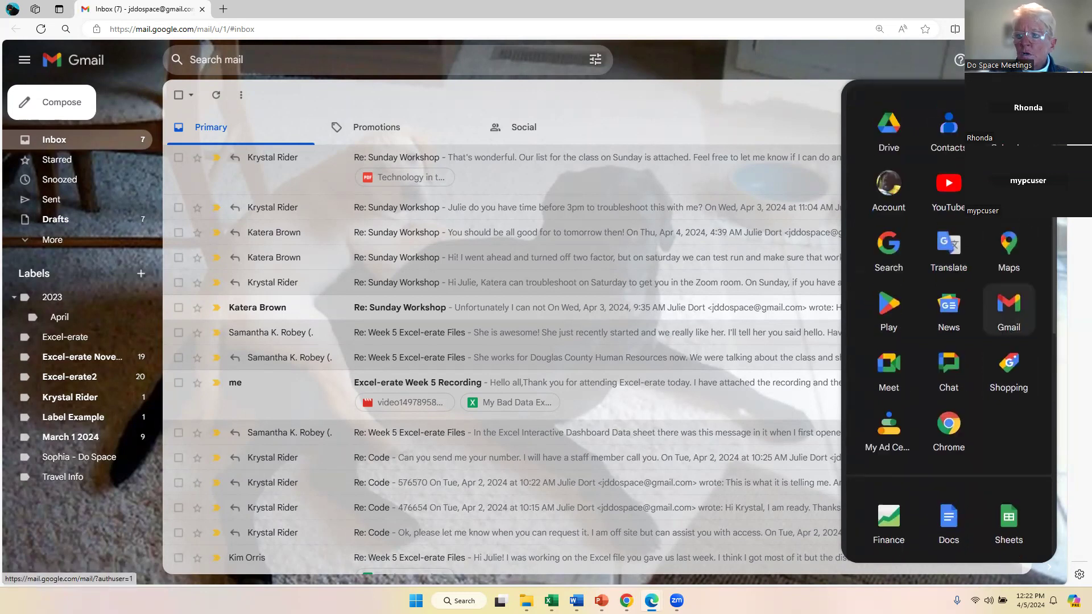
{"action": "left_click_drag", "start_coordinate": [950, 247], "coordinate": [935, 117]}
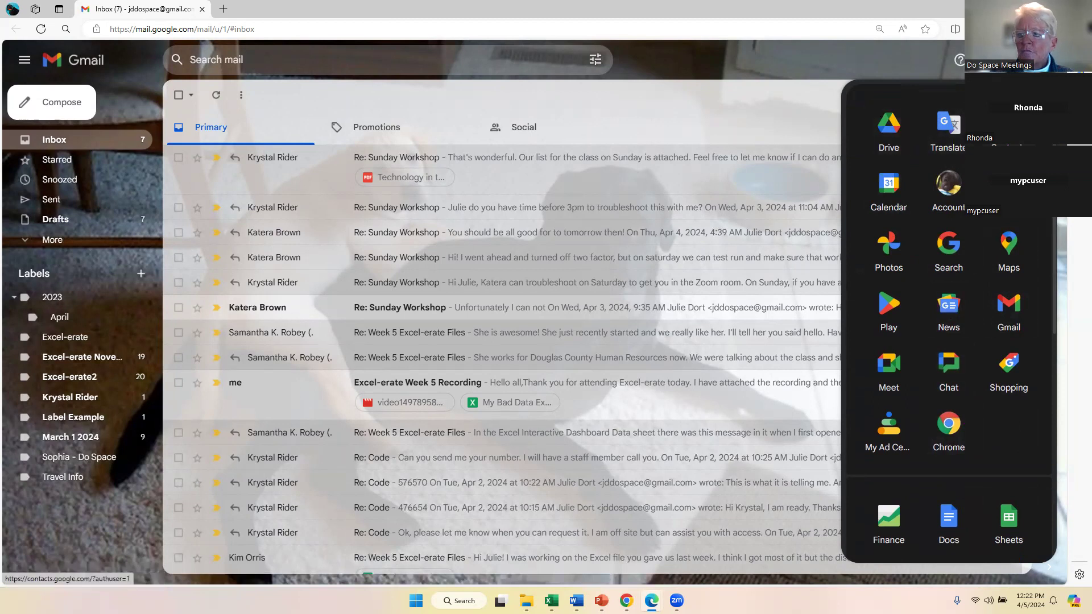
Open Google Drive and create a new Google Docs document that starts with an empty line
{"action": "left_click", "coordinate": [887, 128]}
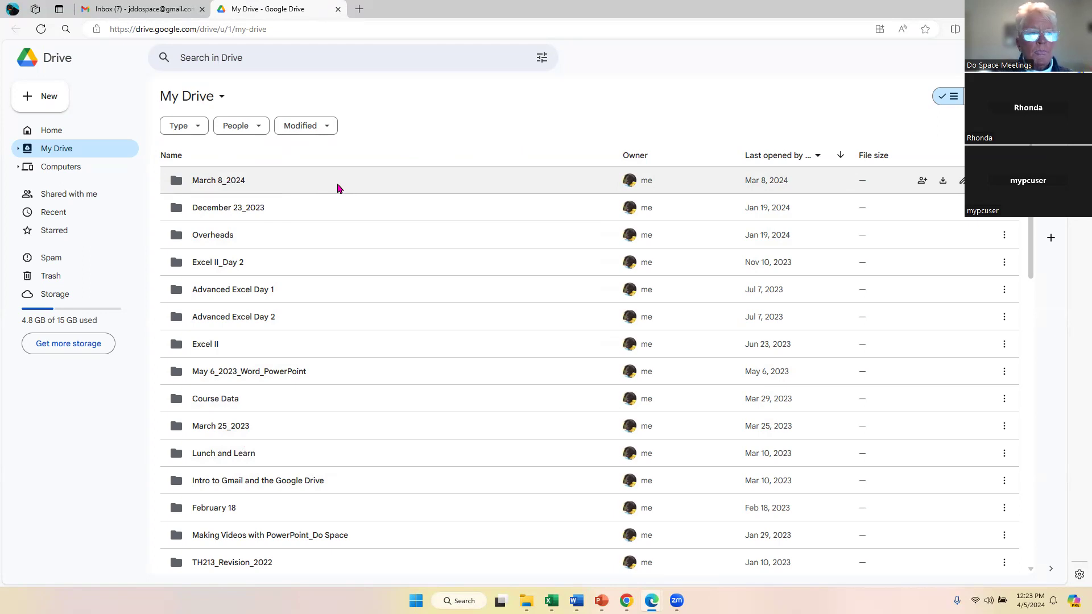
{"action": "left_click", "coordinate": [44, 113]}
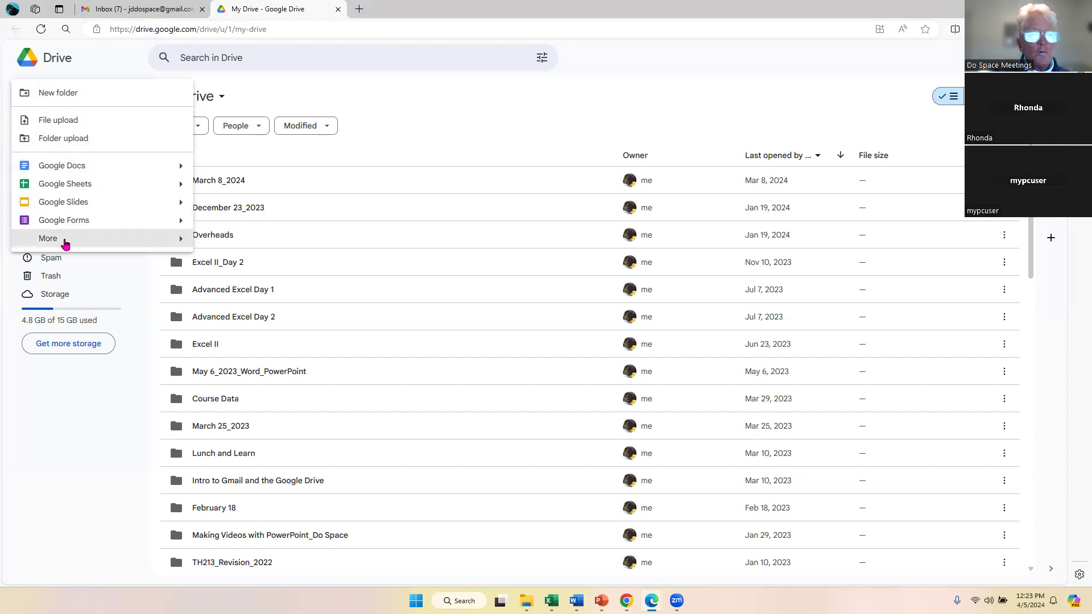
{"action": "mouse_move", "coordinate": [63, 244]}
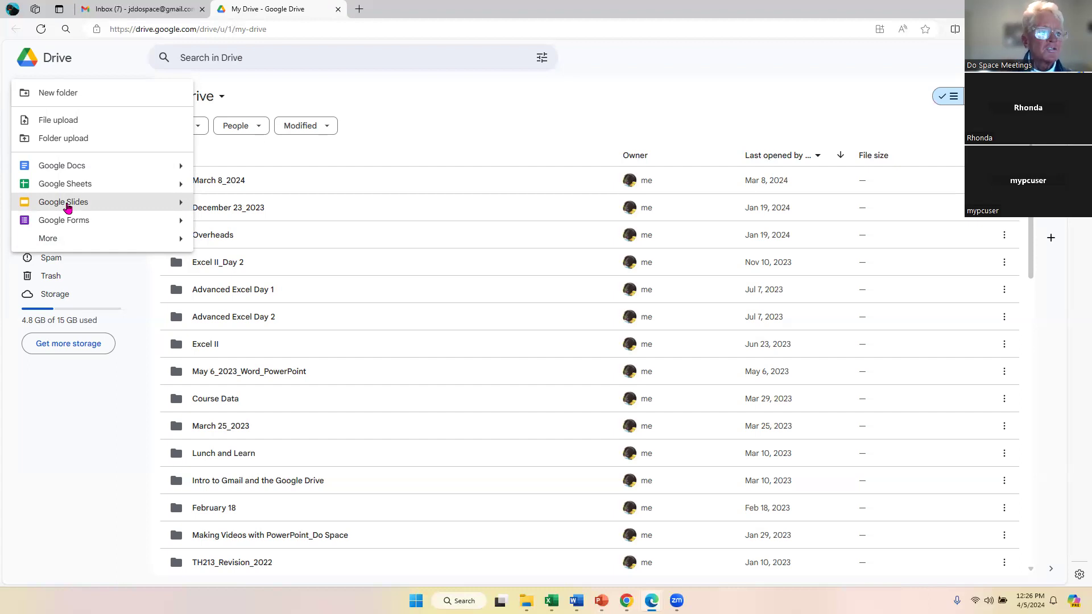
{"action": "left_click", "coordinate": [69, 167]}
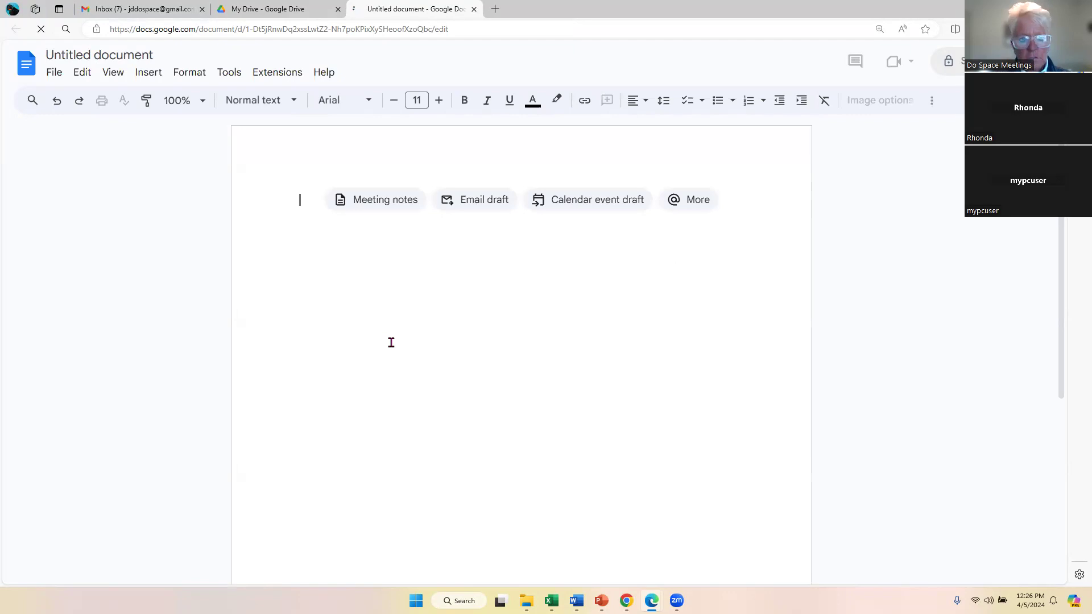
{"action": "key", "text": "Return"}
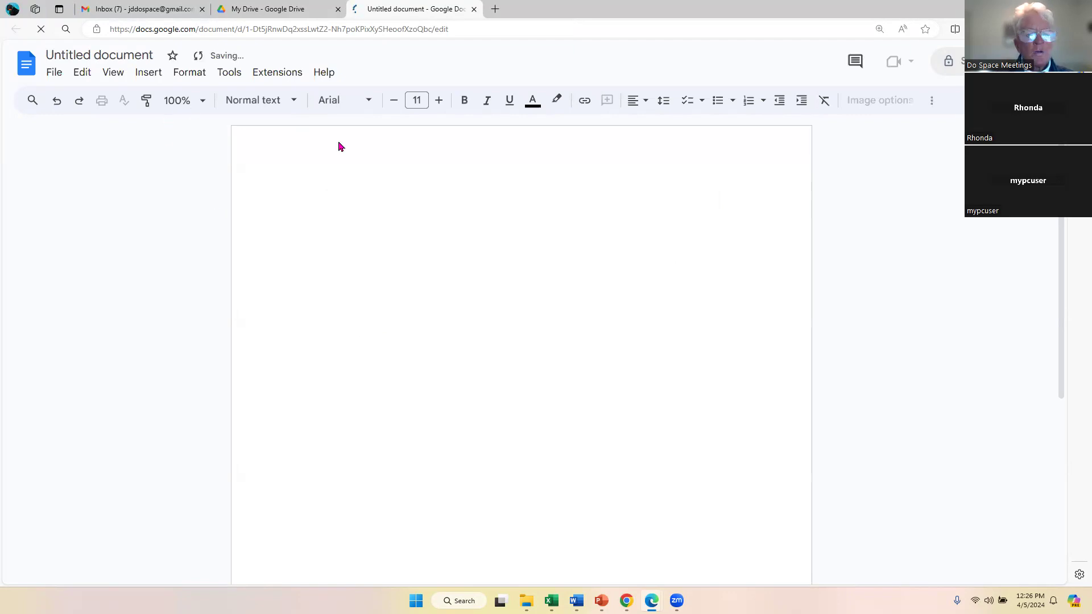
Rename the untitled document as "Do Space_April 5_2024"
{"action": "left_click", "coordinate": [102, 52]}
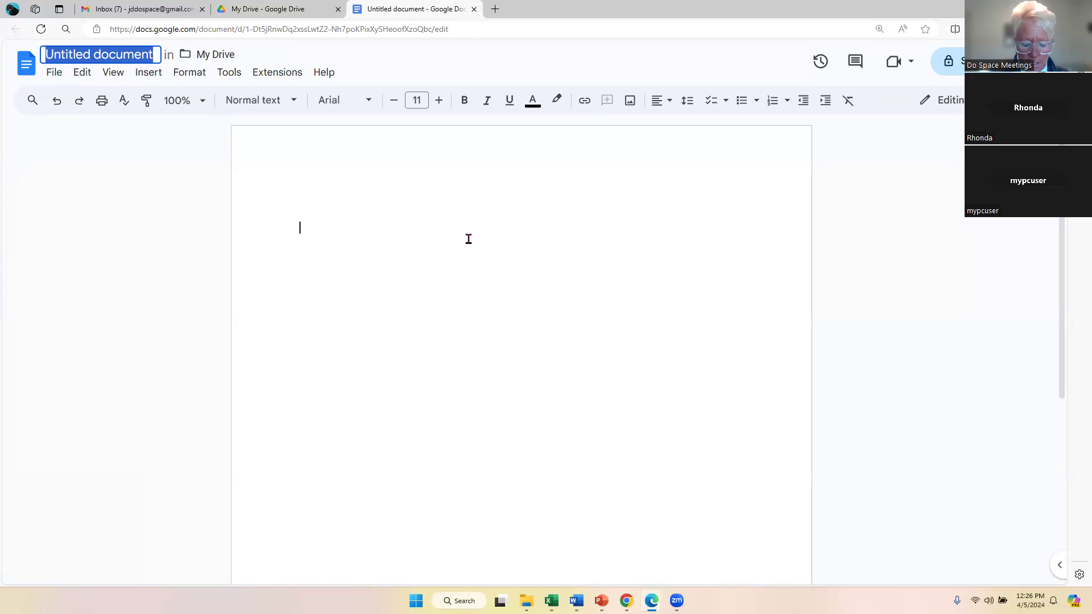
{"action": "type", "text": "Do "}
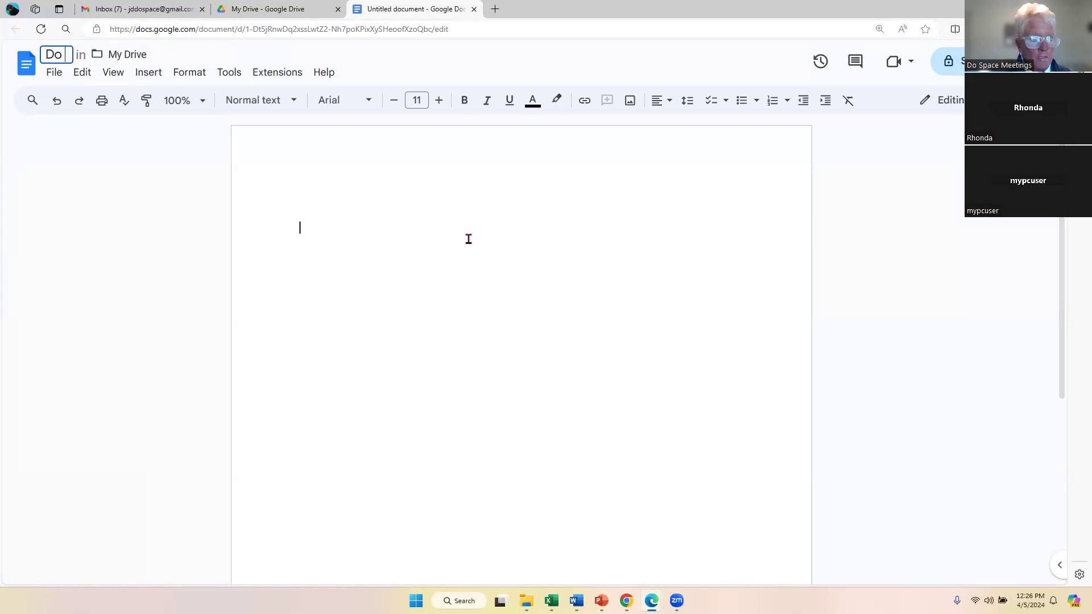
{"action": "type", "text": "Space"}
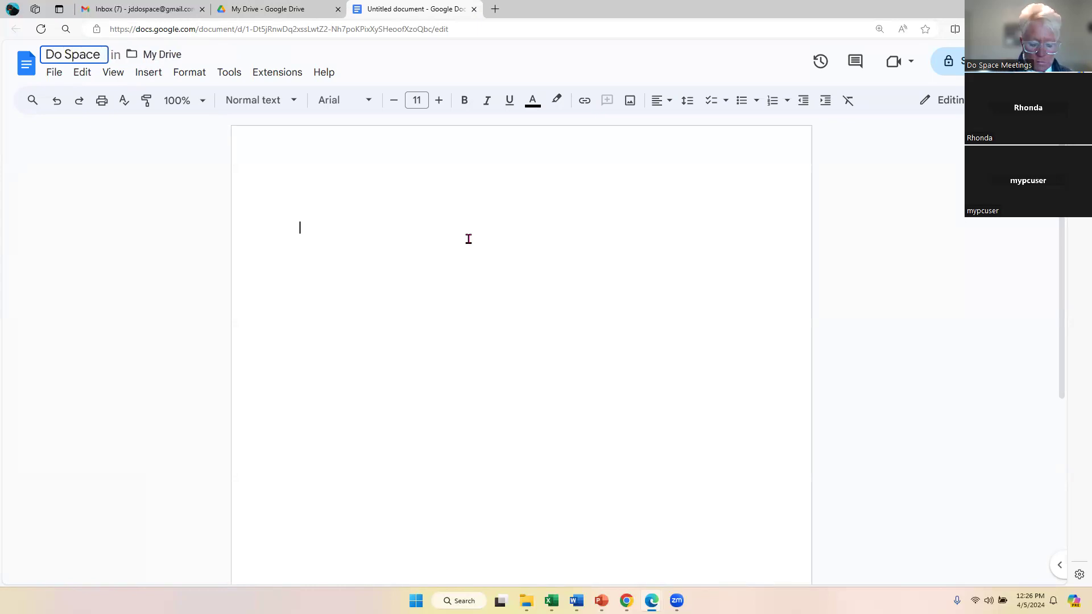
{"action": "type", "text": "_April "}
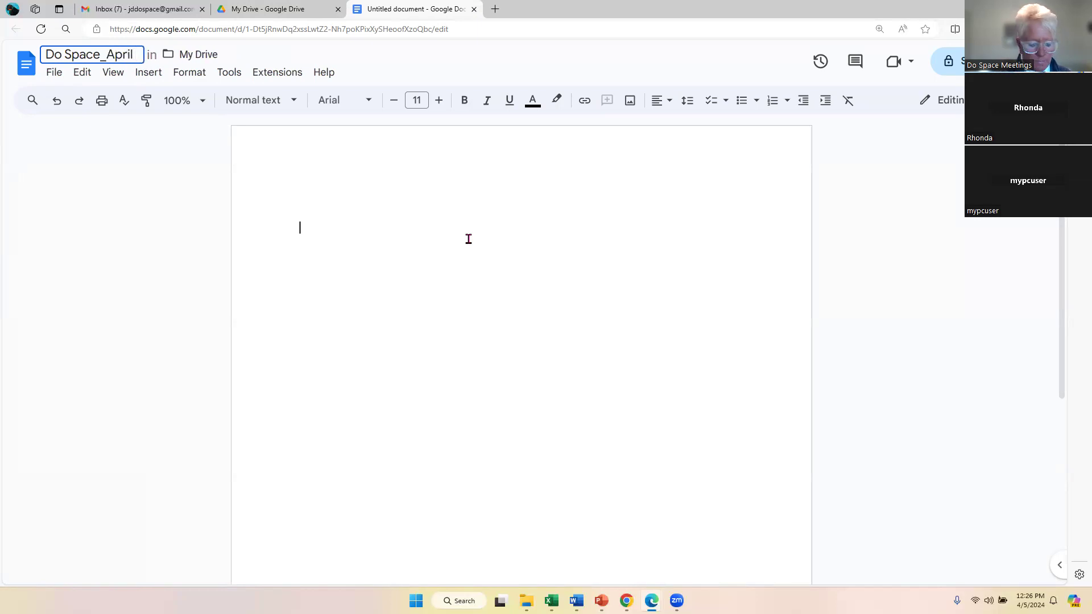
{"action": "type", "text": "5_2024"}
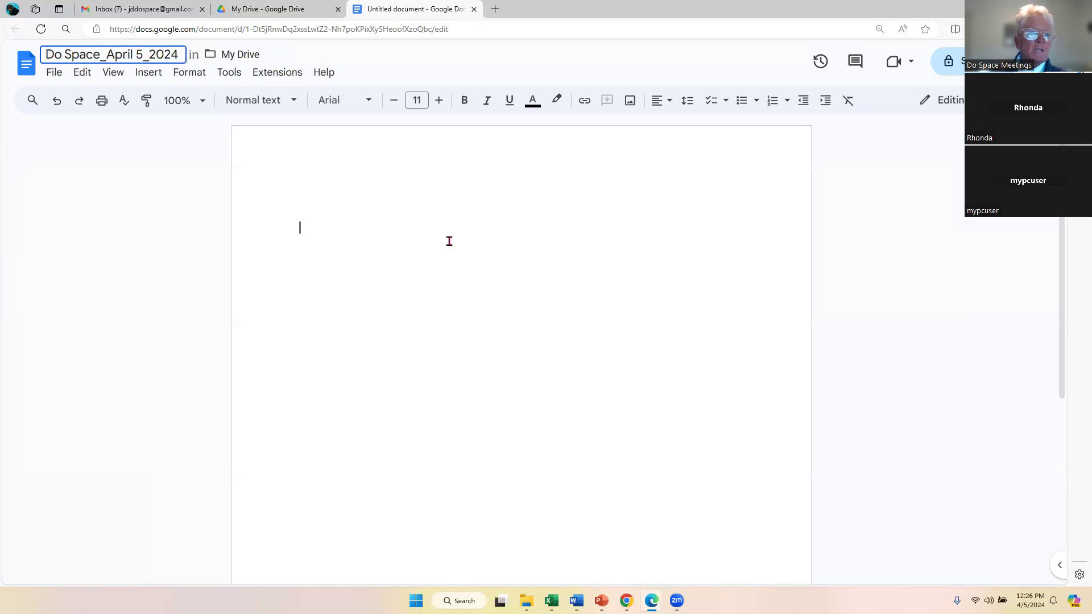
{"action": "key", "text": "Return"}
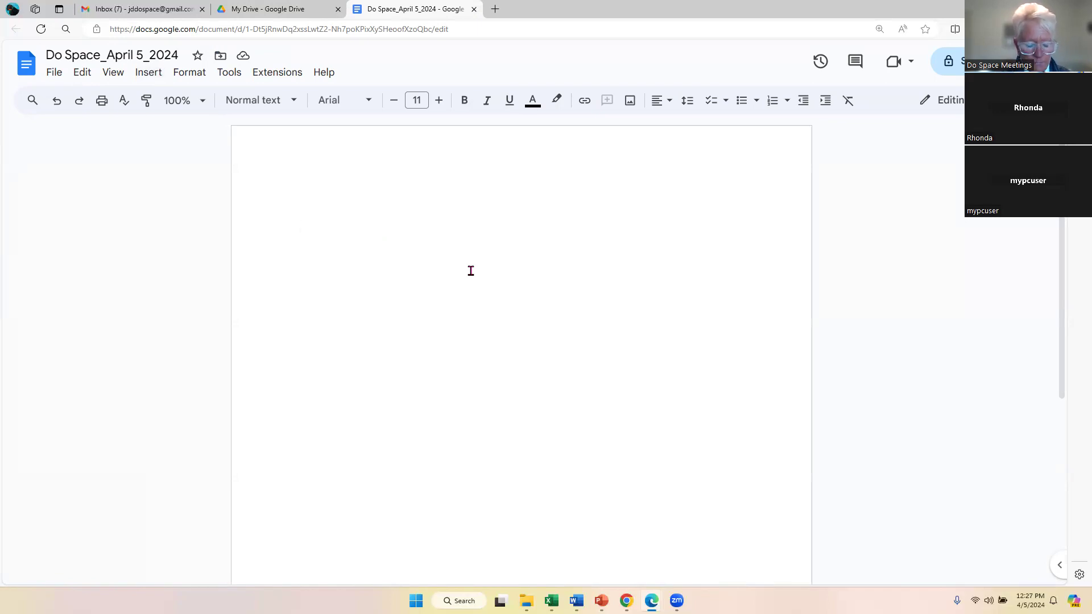
Write "Cloud Computing is an awesome adventure!" in the document and add two line breaks after it
{"action": "type", "text": "Cloud Comp"}
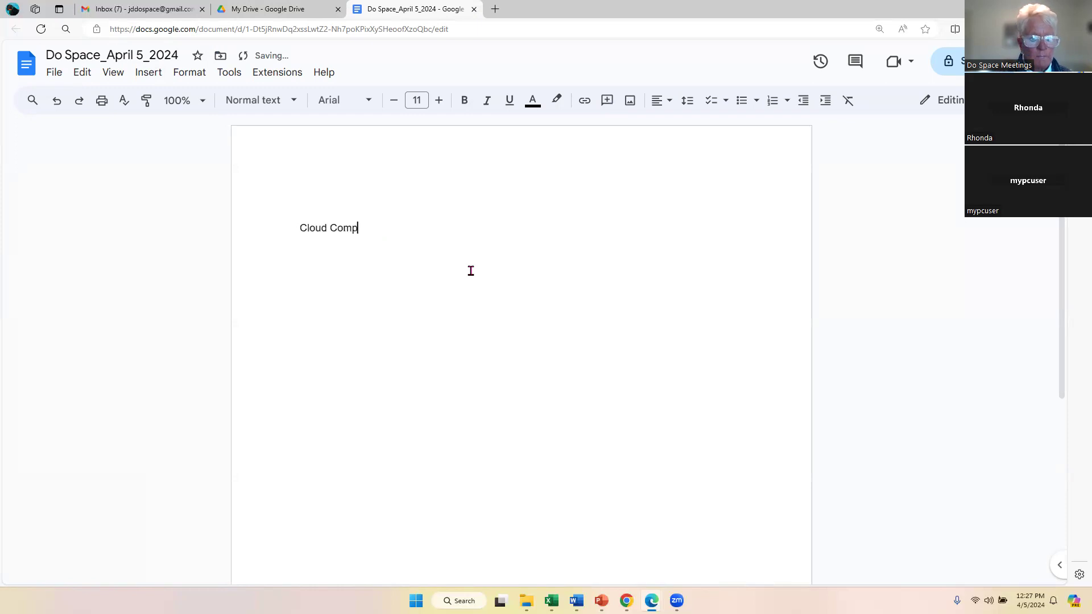
{"action": "type", "text": "uting is an "}
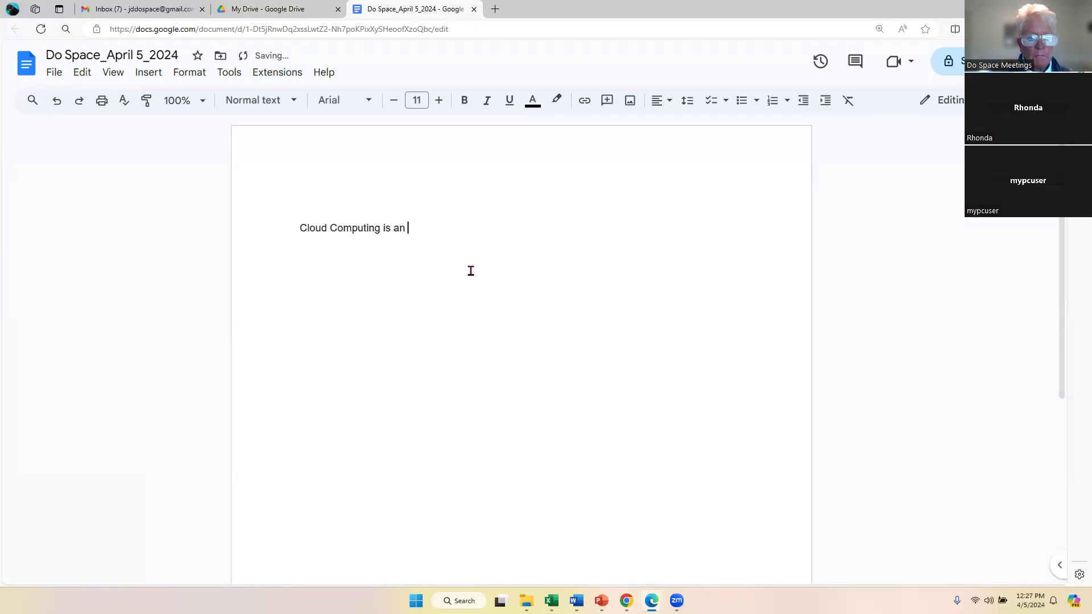
{"action": "type", "text": "awe"}
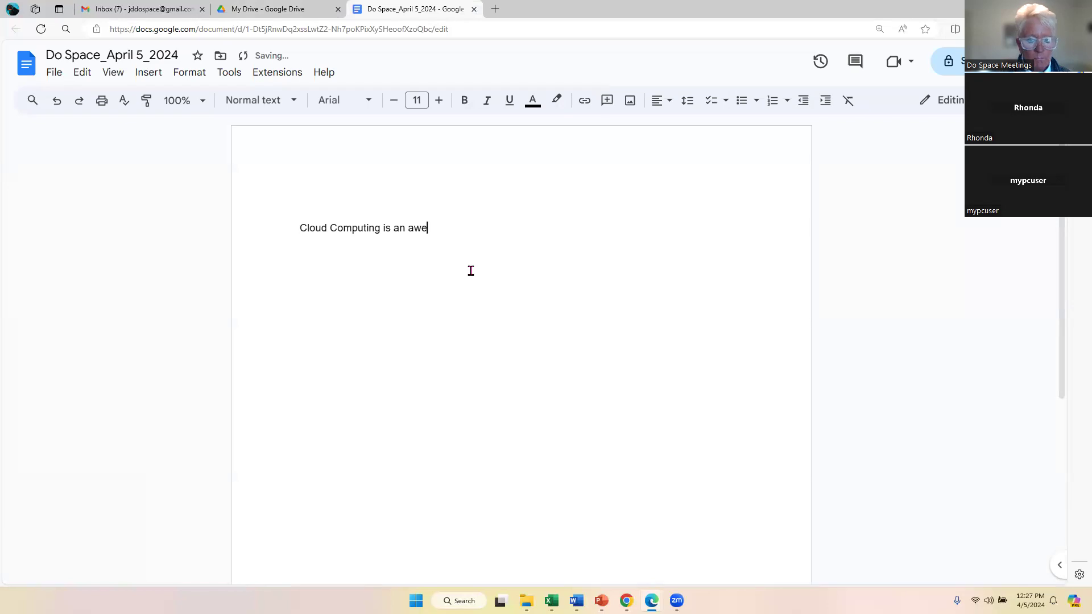
{"action": "type", "text": "some adventure!"}
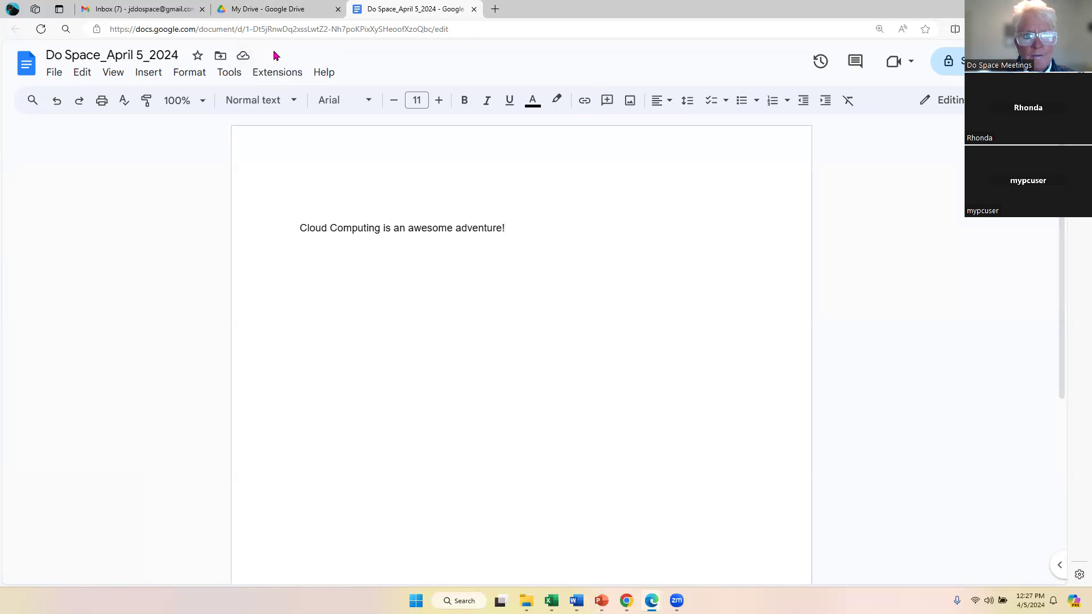
{"action": "key", "text": "Return"}
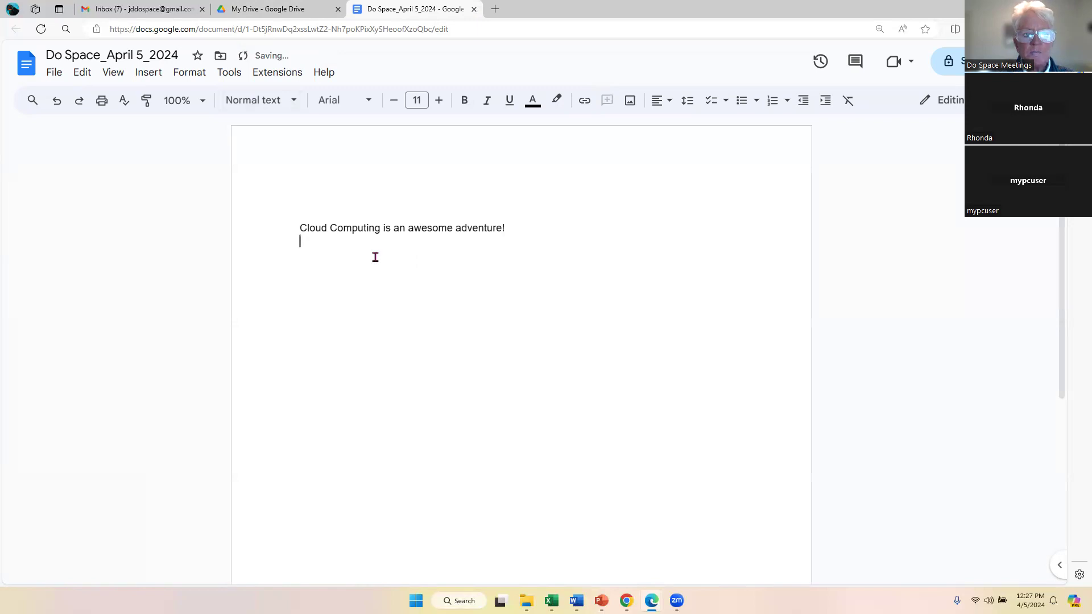
{"action": "key", "text": "Return"}
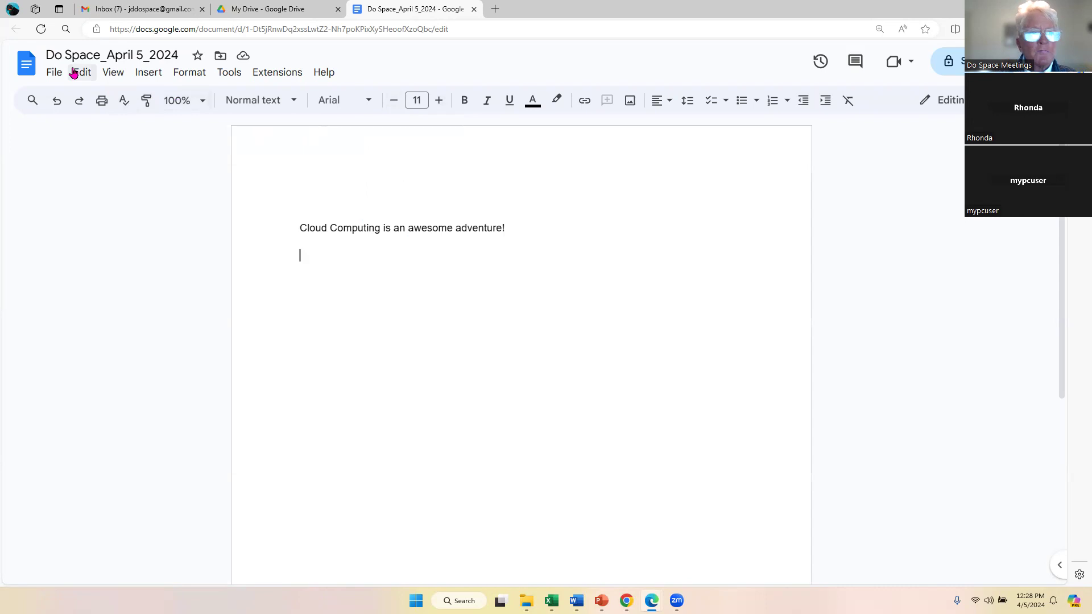
Insert the image Test (4).jpg from the computer's Background Pics folder below the sentence
{"action": "left_click", "coordinate": [145, 74]}
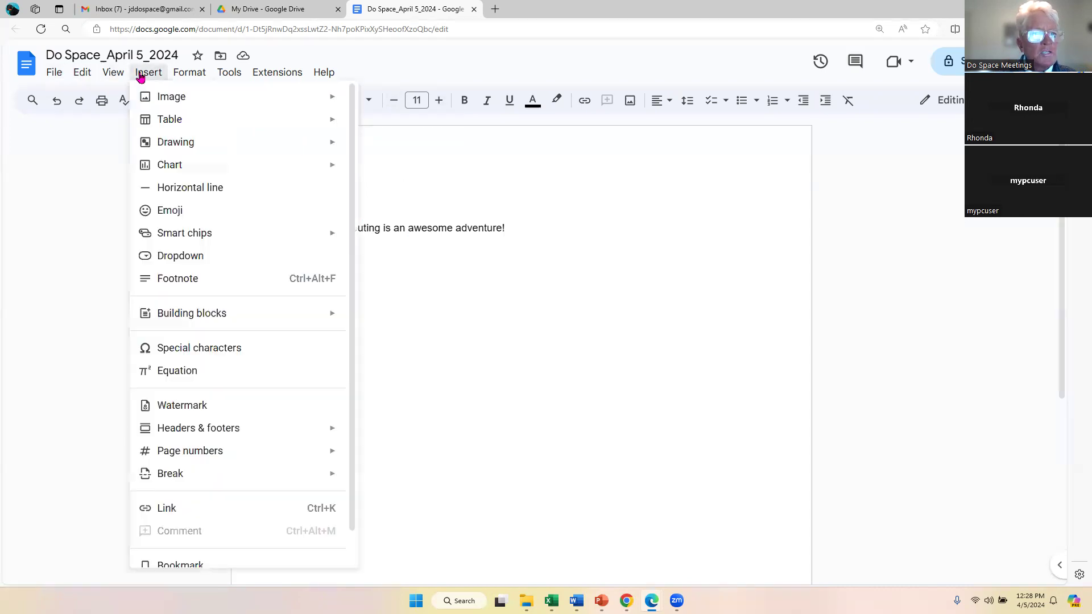
{"action": "mouse_move", "coordinate": [195, 106]}
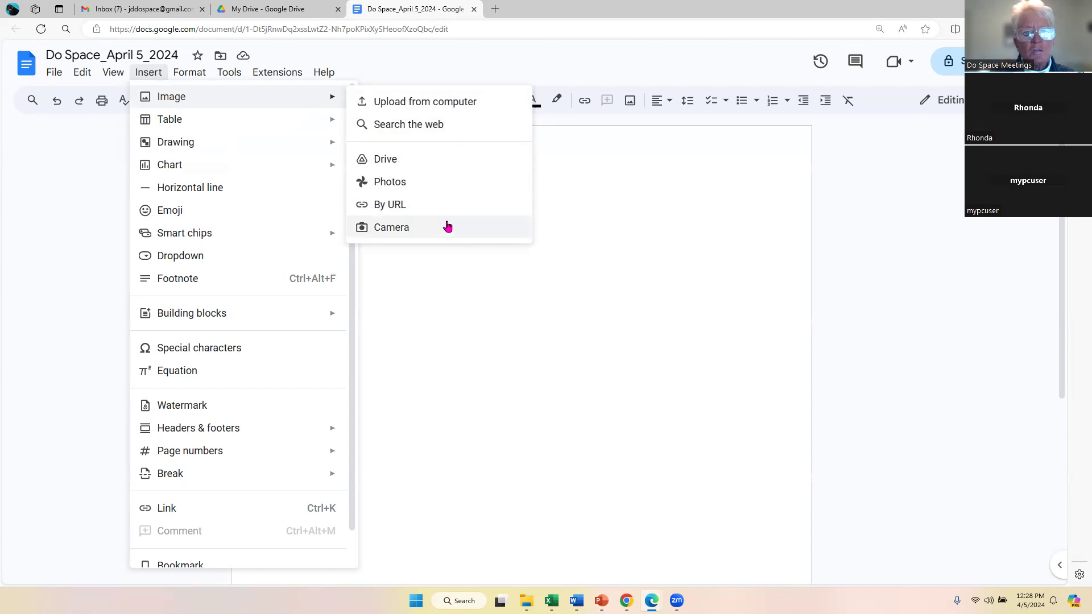
{"action": "left_click", "coordinate": [500, 105]}
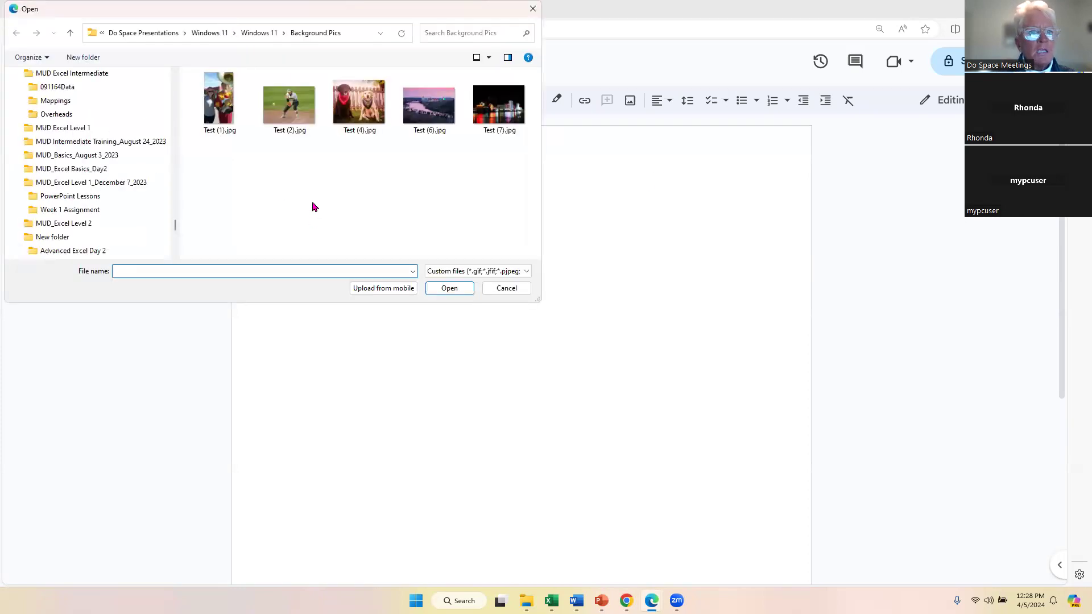
{"action": "double_click", "coordinate": [348, 109]}
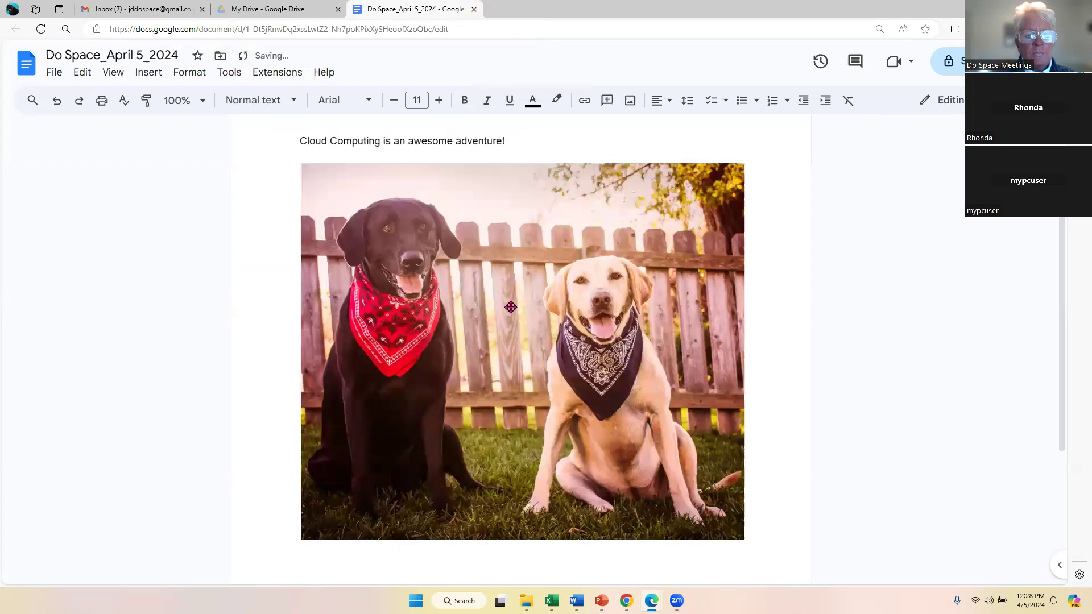
Shrink the two-dog photo proportionally to a little over a quarter of its inserted width and deselect it
{"action": "left_click", "coordinate": [719, 168]}
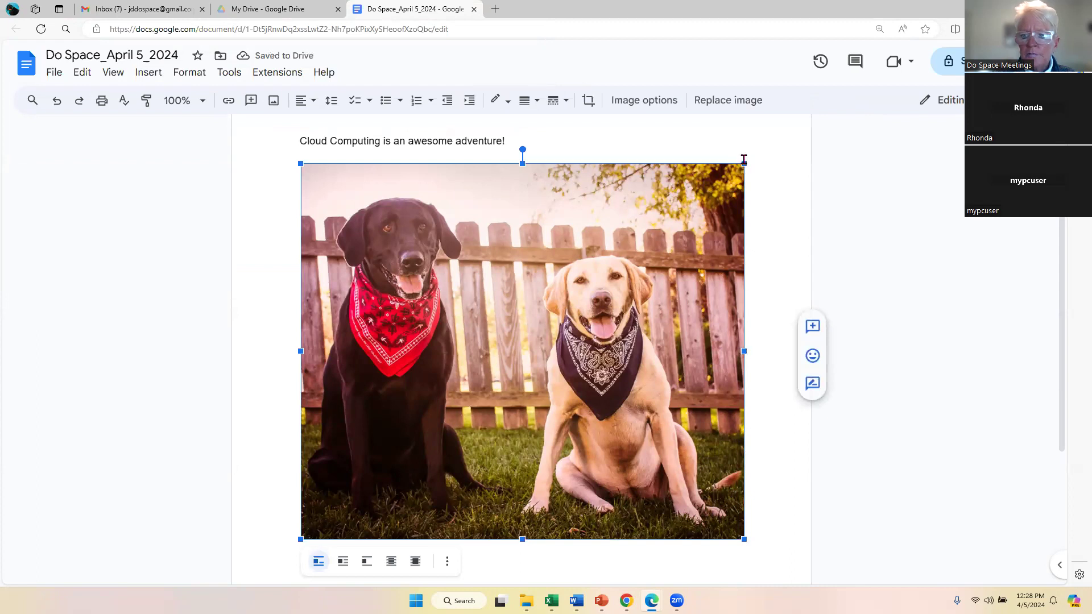
{"action": "left_click_drag", "start_coordinate": [743, 162], "coordinate": [425, 322]}
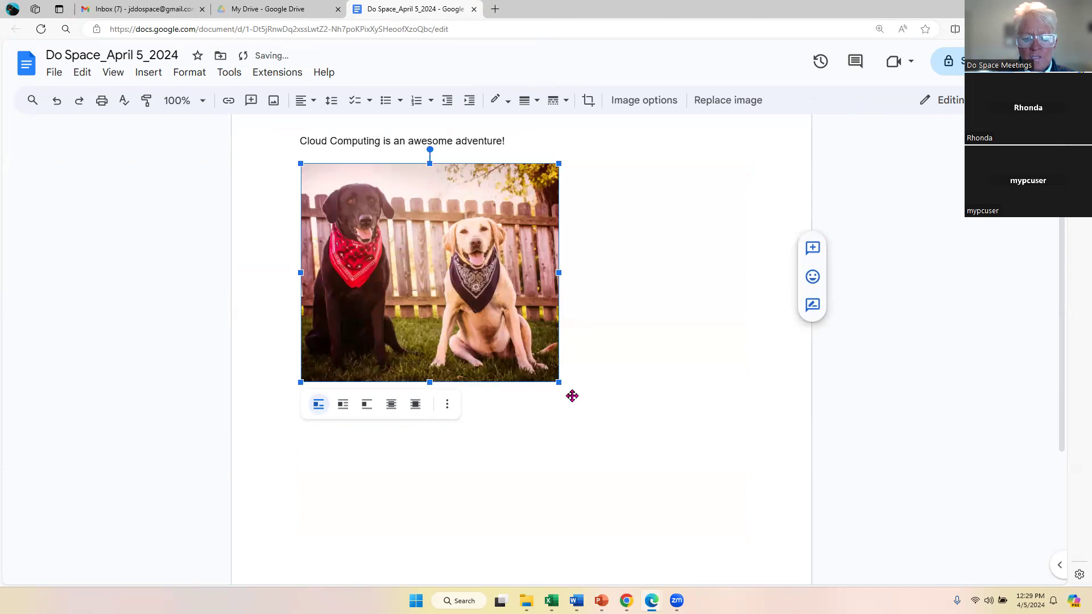
{"action": "left_click_drag", "start_coordinate": [558, 382], "coordinate": [425, 261]}
{"action": "left_click", "coordinate": [483, 270]}
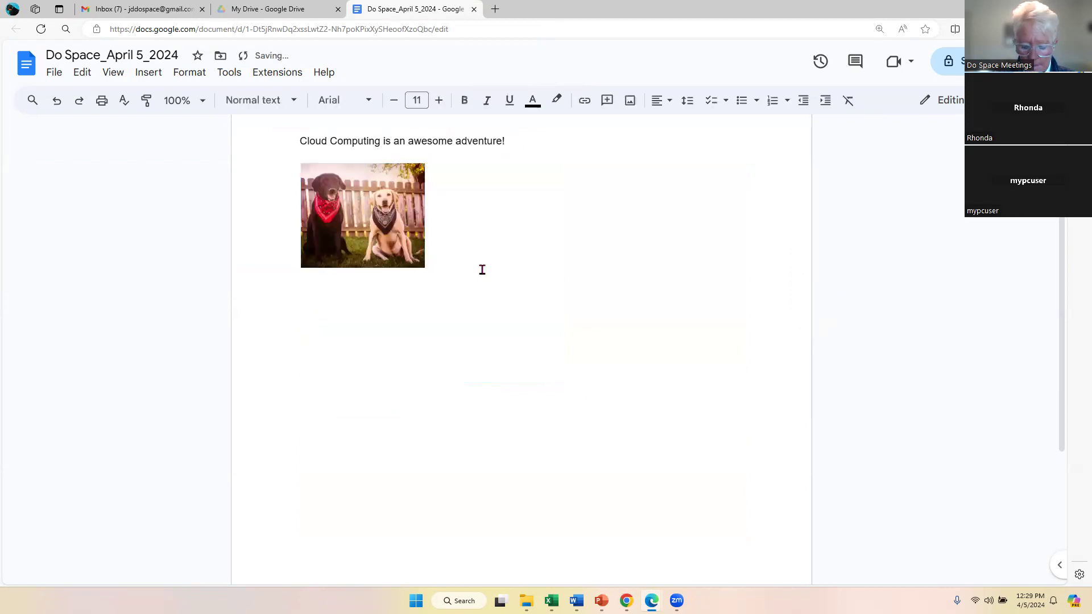
Search the web for images of "Omaha nebraska" from within the document
{"action": "left_click", "coordinate": [149, 72]}
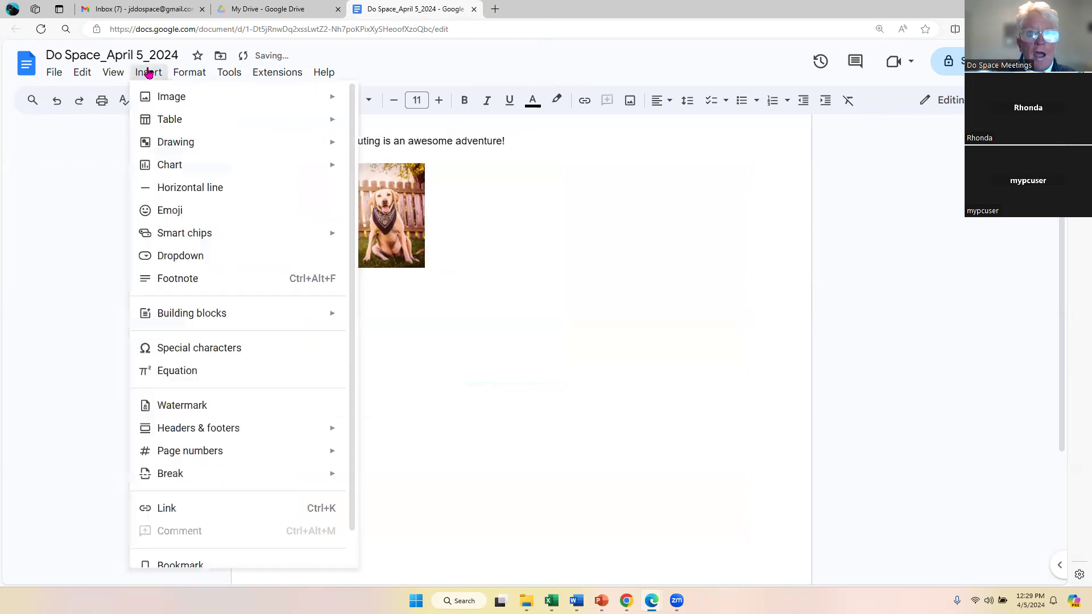
{"action": "mouse_move", "coordinate": [161, 103]}
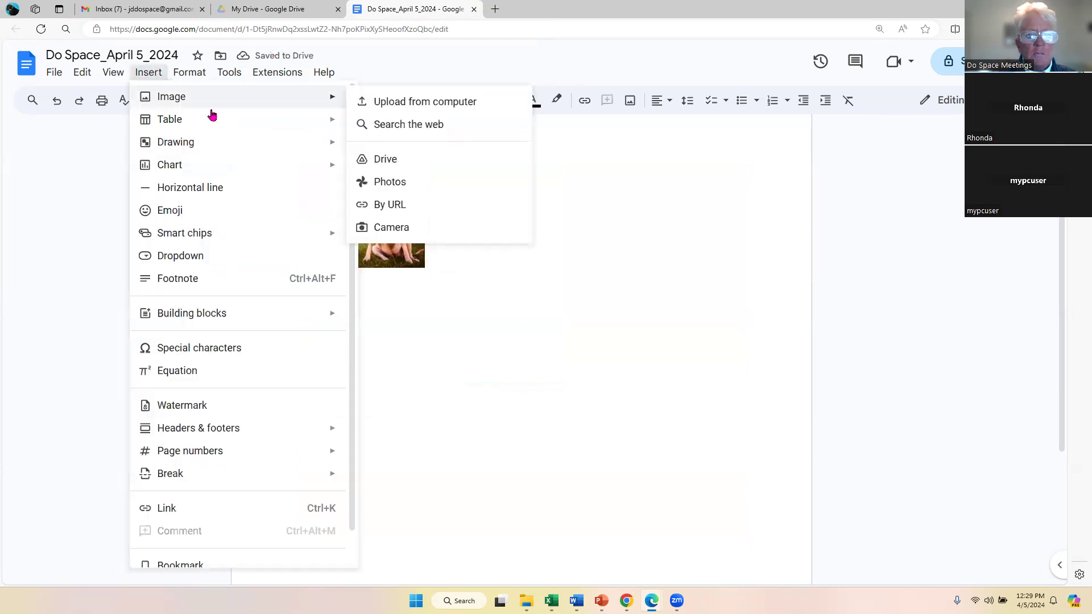
{"action": "left_click", "coordinate": [424, 137]}
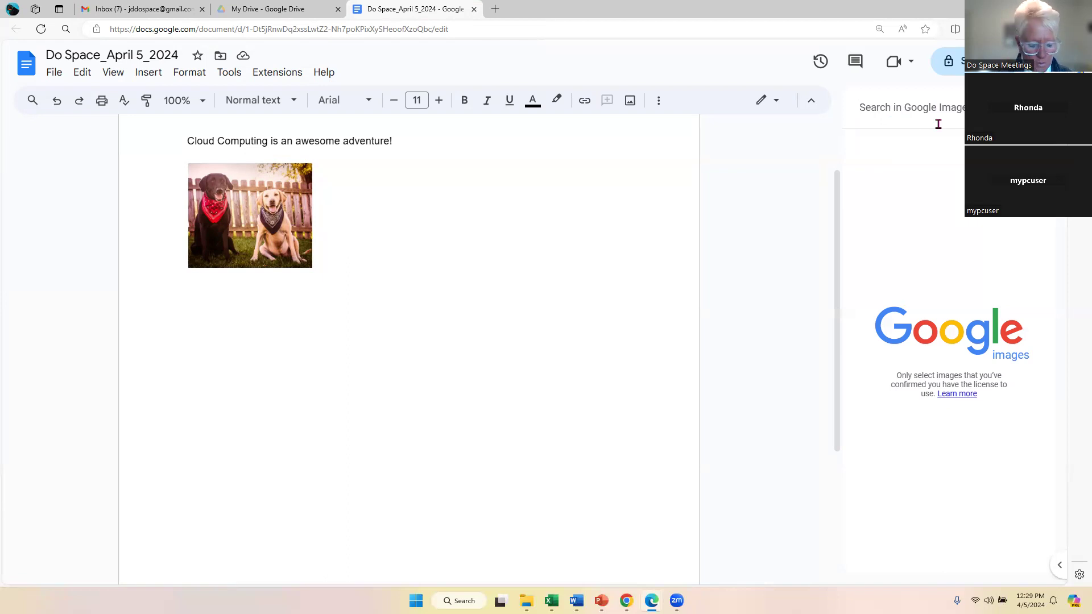
{"action": "type", "text": "Om"}
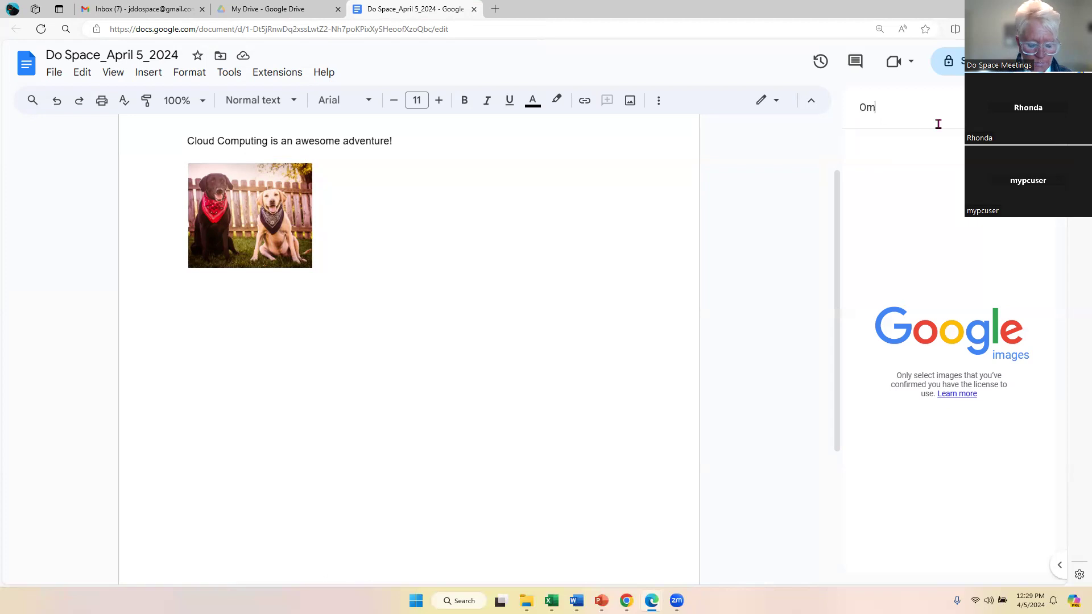
{"action": "type", "text": "aha nebraska"}
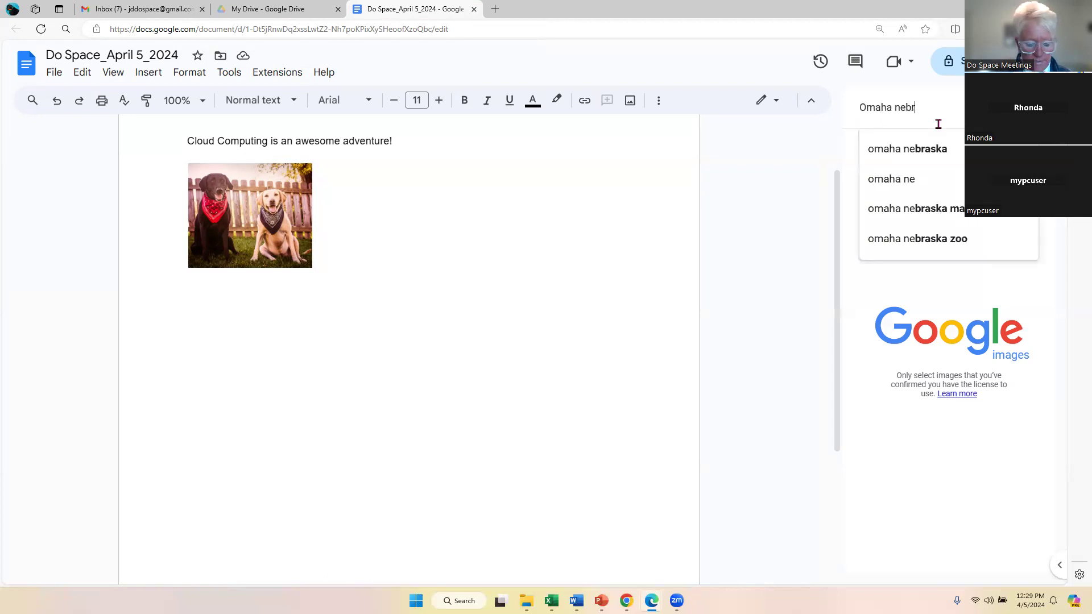
{"action": "key", "text": "Return"}
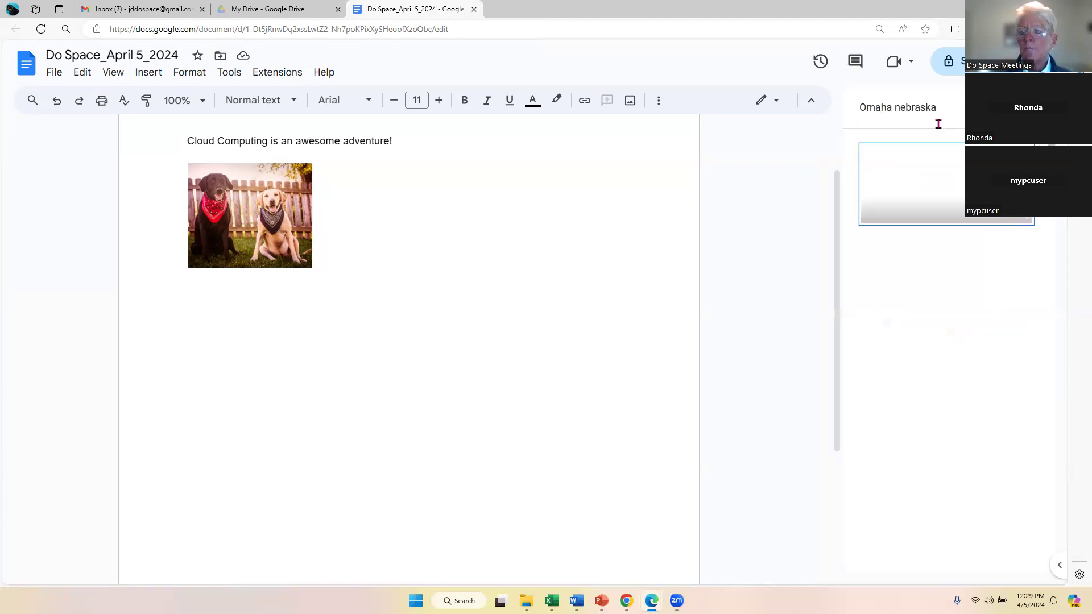
Find the green Omaha road sign picture in the image results and insert it below the two-dog photo
{"action": "scroll", "coordinate": [974, 280], "scroll_direction": "down", "scroll_amount": 7}
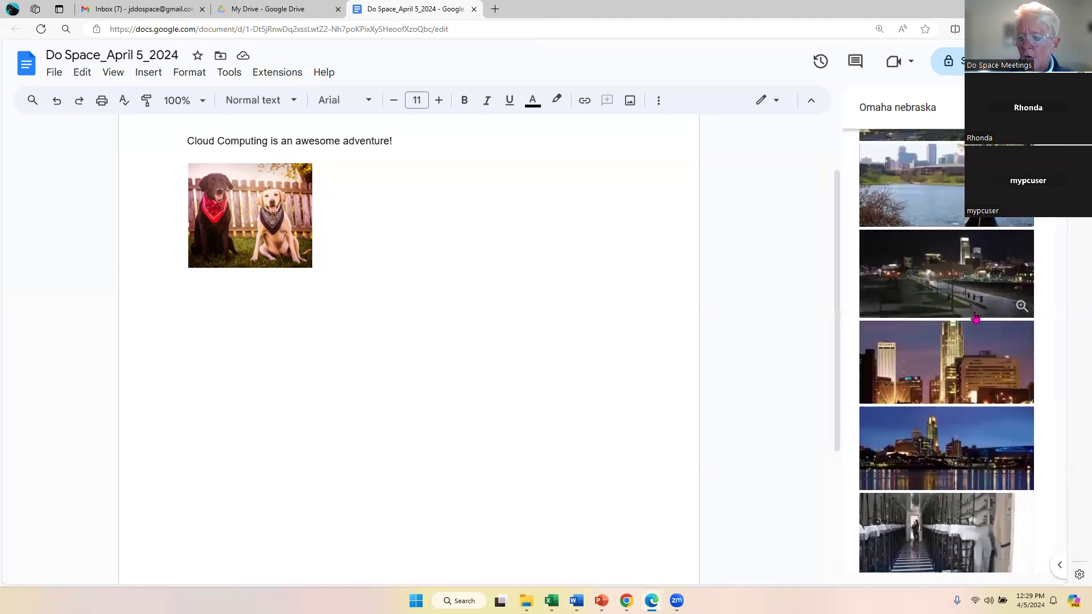
{"action": "scroll", "coordinate": [980, 314], "scroll_direction": "down", "scroll_amount": 5}
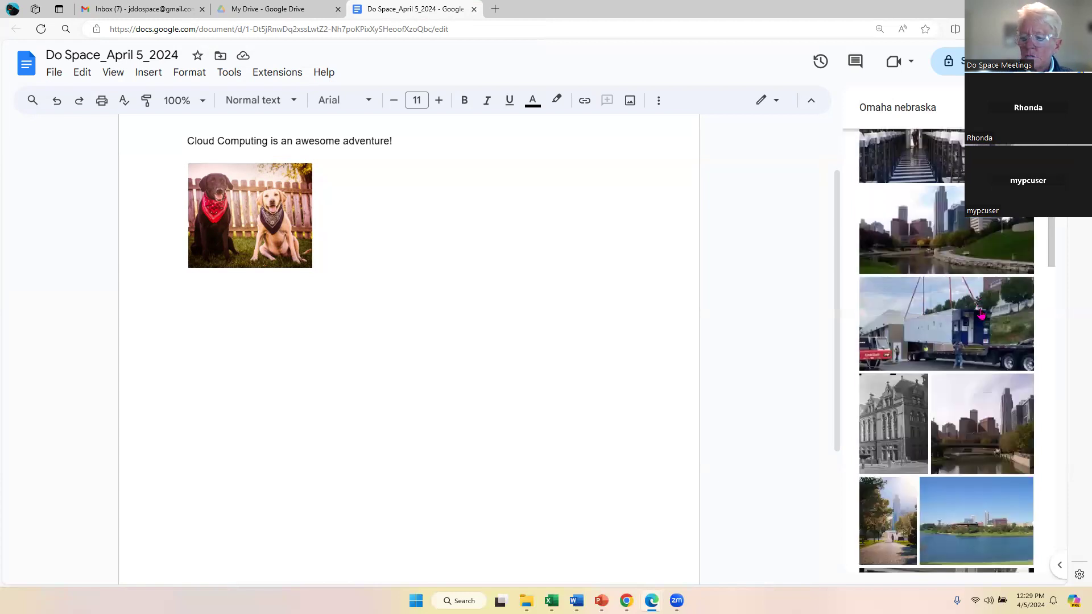
{"action": "scroll", "coordinate": [972, 262], "scroll_direction": "down", "scroll_amount": 3}
{"action": "scroll", "coordinate": [973, 253], "scroll_direction": "down", "scroll_amount": 2}
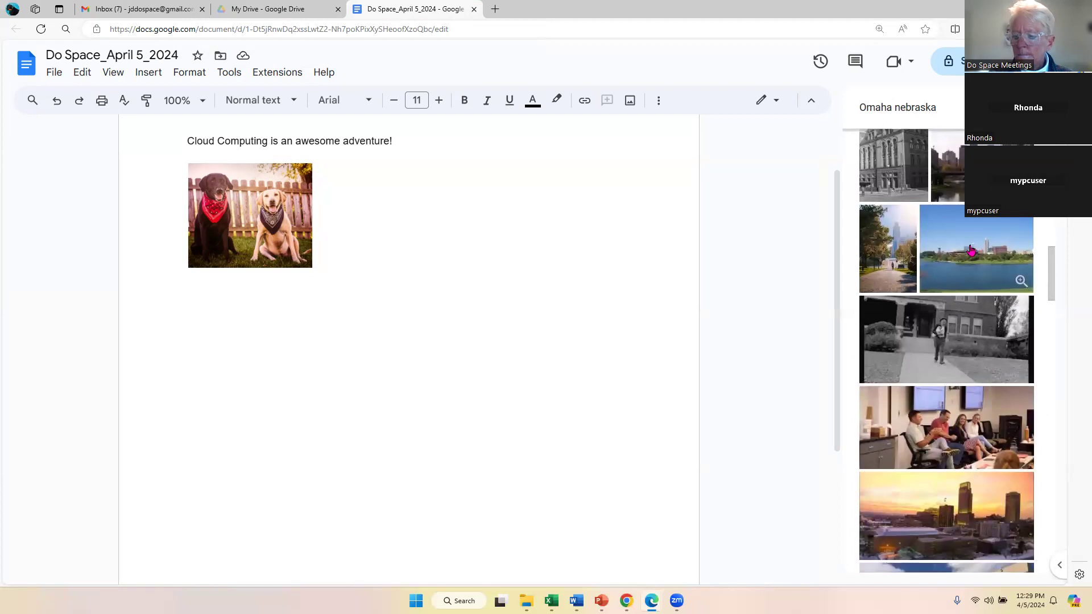
{"action": "scroll", "coordinate": [933, 247], "scroll_direction": "down", "scroll_amount": 3}
{"action": "scroll", "coordinate": [925, 244], "scroll_direction": "down", "scroll_amount": 3}
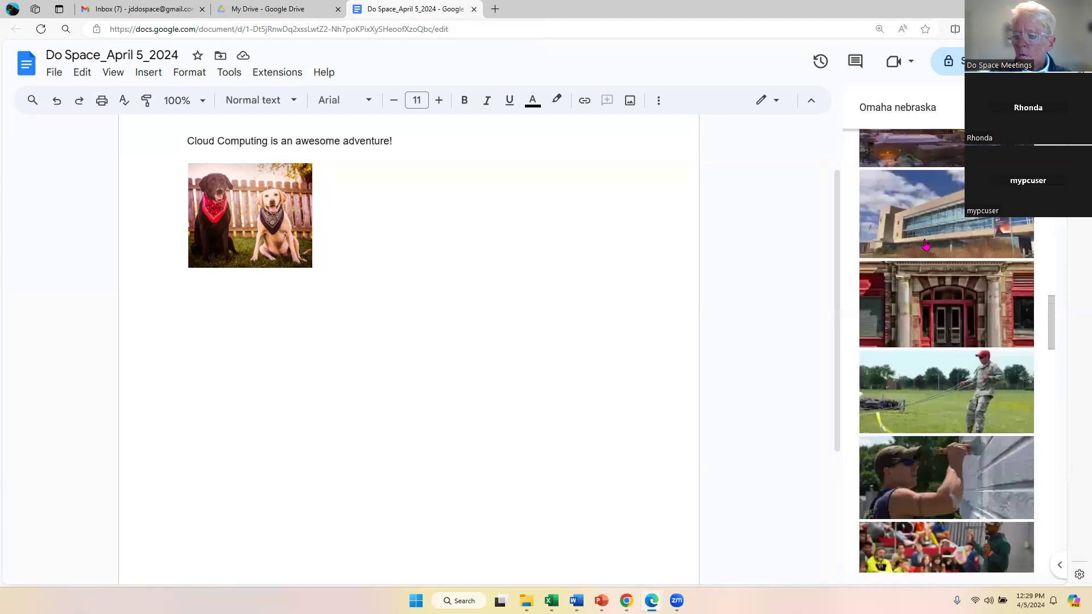
{"action": "scroll", "coordinate": [936, 251], "scroll_direction": "down", "scroll_amount": 4}
{"action": "scroll", "coordinate": [938, 259], "scroll_direction": "down", "scroll_amount": 3}
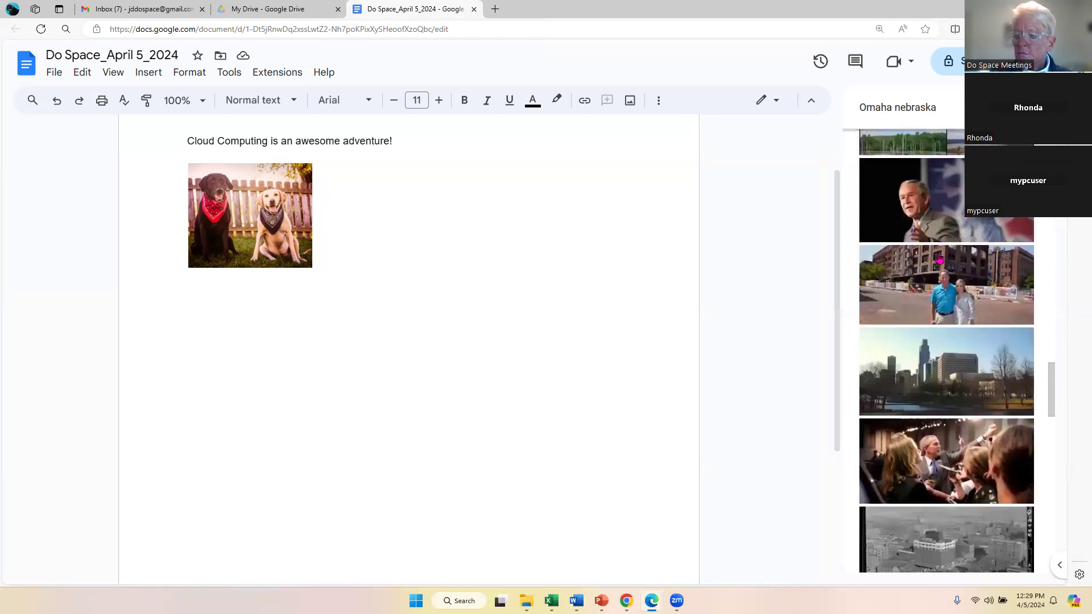
{"action": "scroll", "coordinate": [939, 260], "scroll_direction": "down", "scroll_amount": 3}
{"action": "scroll", "coordinate": [939, 260], "scroll_direction": "down", "scroll_amount": 4}
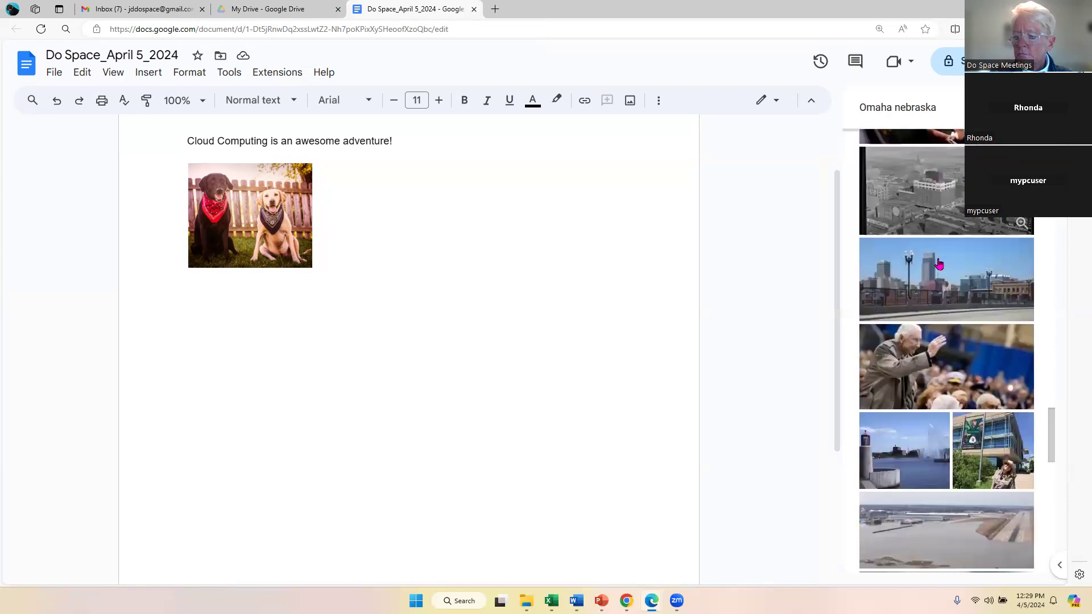
{"action": "left_click", "coordinate": [969, 435]}
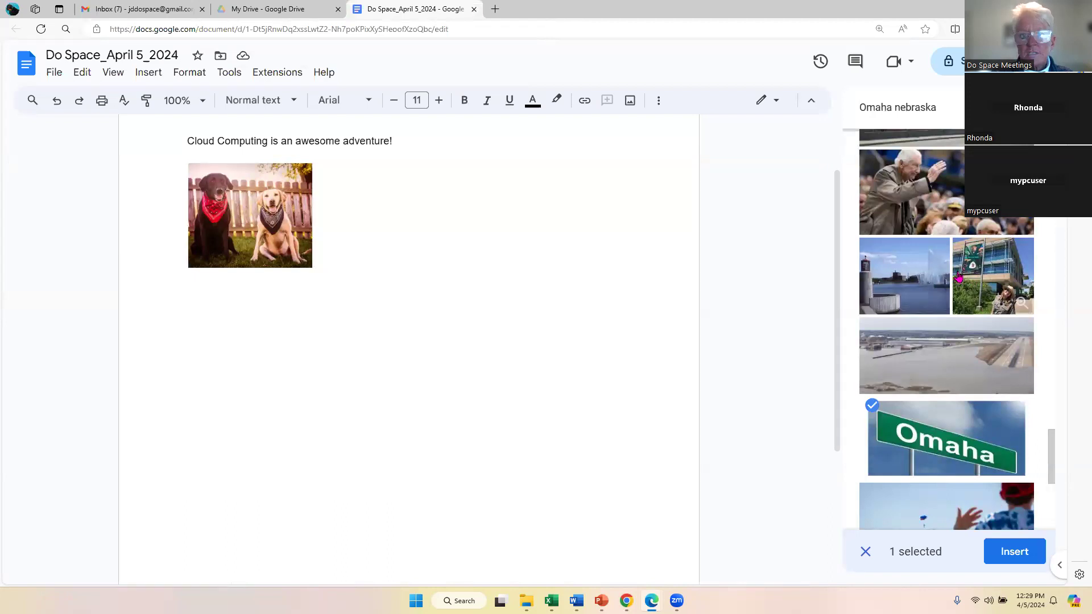
{"action": "scroll", "coordinate": [960, 398], "scroll_direction": "down", "scroll_amount": 2}
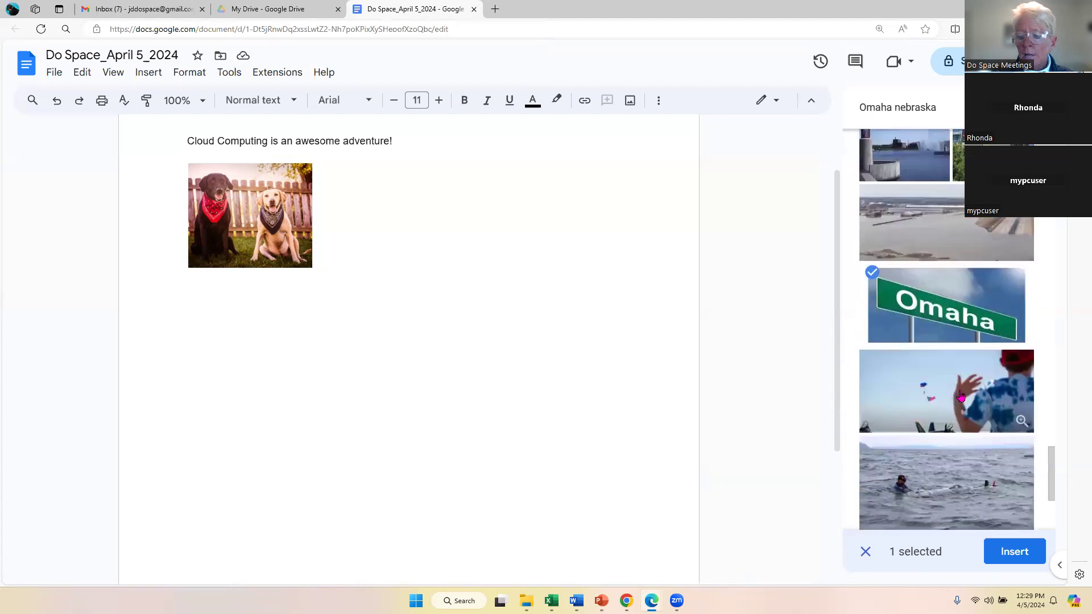
{"action": "scroll", "coordinate": [991, 481], "scroll_direction": "down", "scroll_amount": 4}
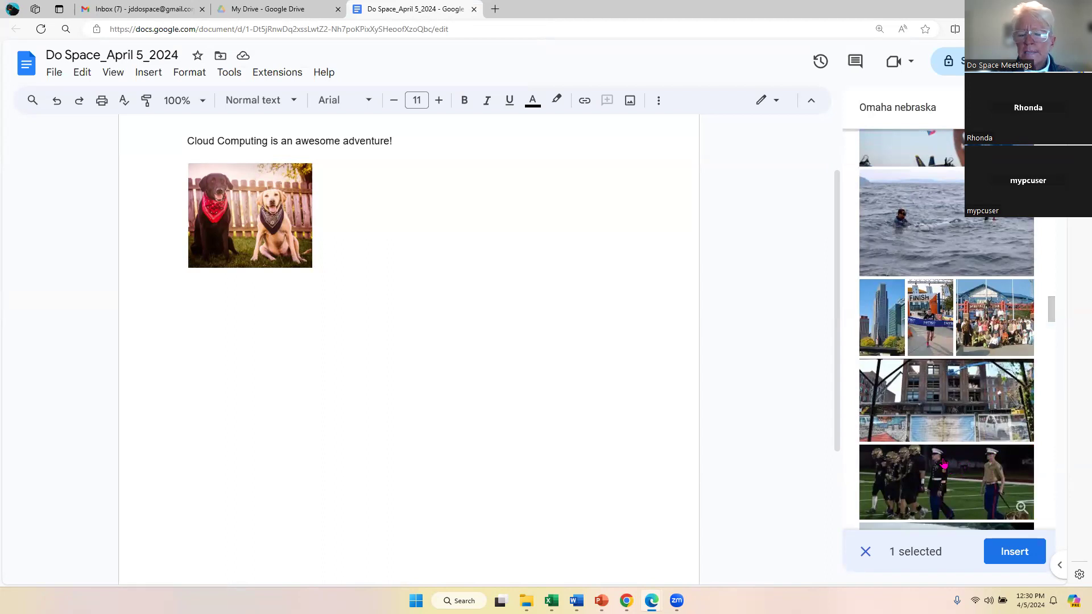
{"action": "scroll", "coordinate": [956, 438], "scroll_direction": "down", "scroll_amount": 4}
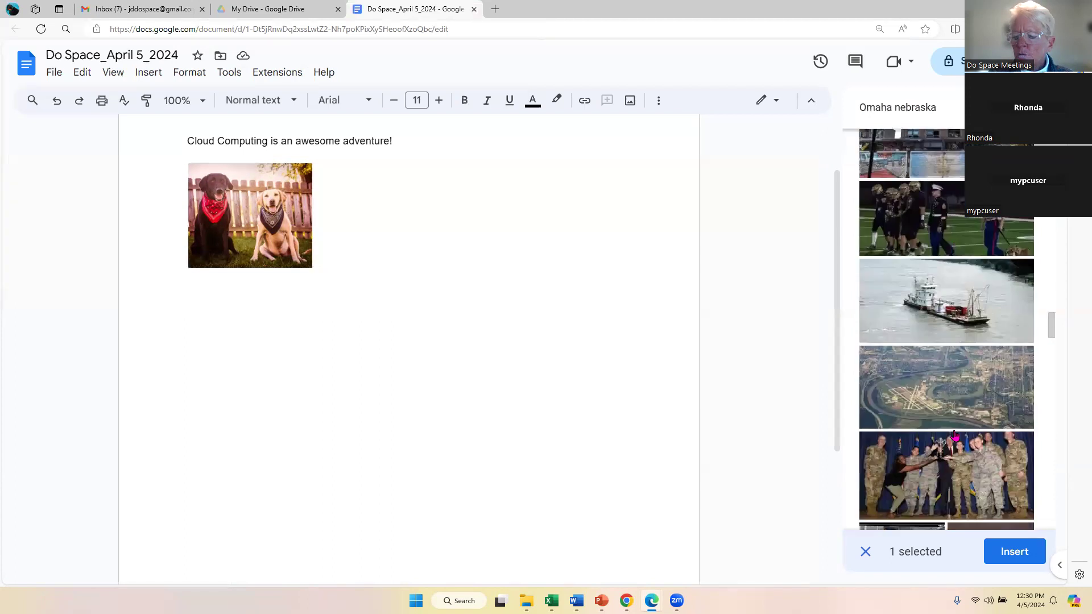
{"action": "scroll", "coordinate": [955, 436], "scroll_direction": "down", "scroll_amount": 6}
{"action": "scroll", "coordinate": [955, 436], "scroll_direction": "down", "scroll_amount": 2}
{"action": "left_click", "coordinate": [1026, 565]}
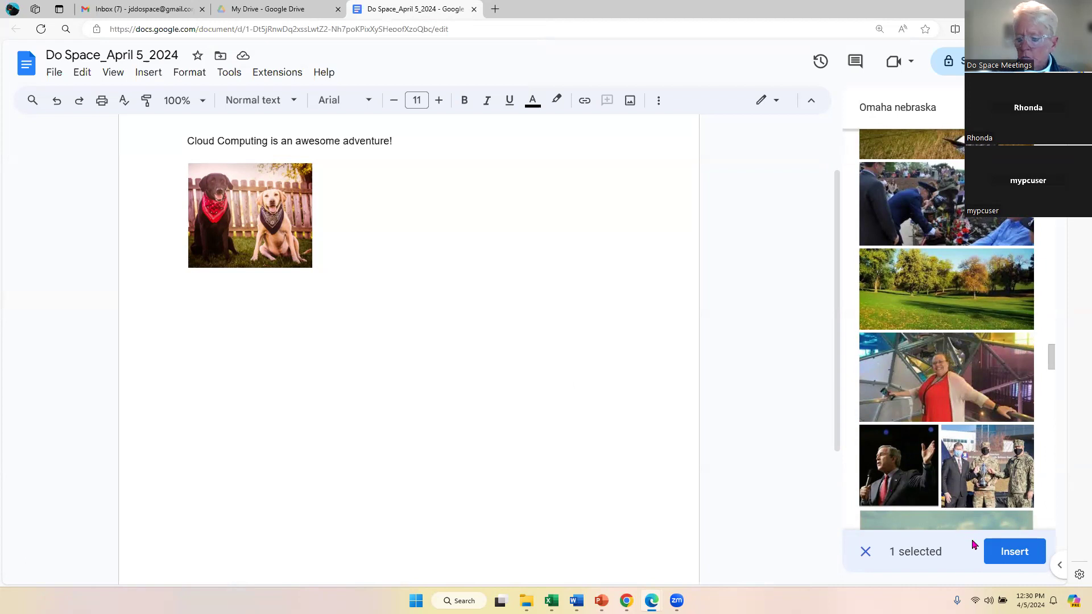
{"action": "left_click", "coordinate": [996, 552]}
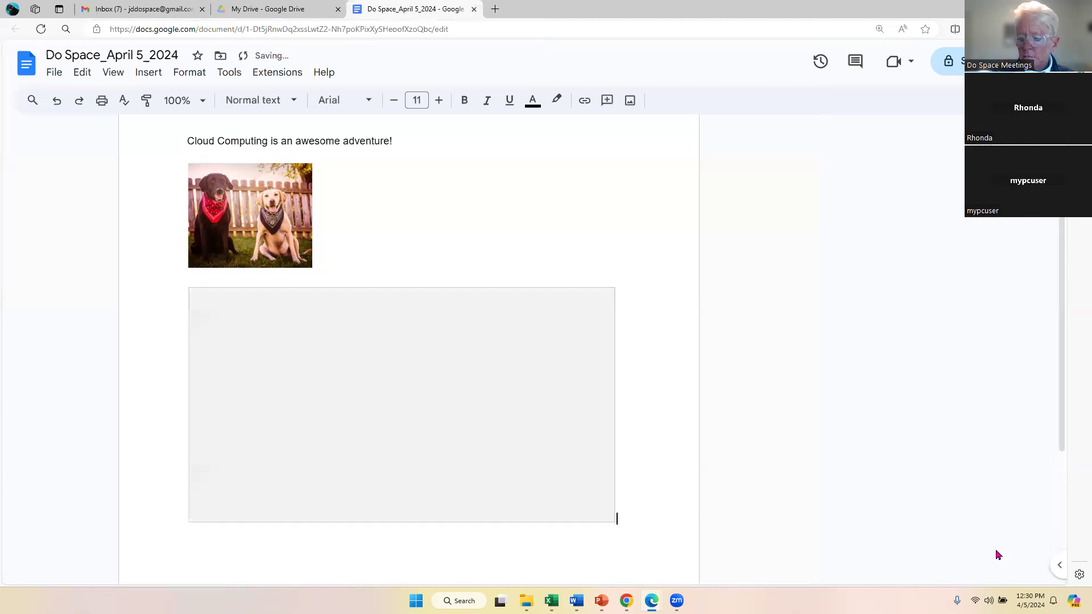
Shrink the Omaha sign image proportionally to about half its inserted width
{"action": "left_click", "coordinate": [624, 331]}
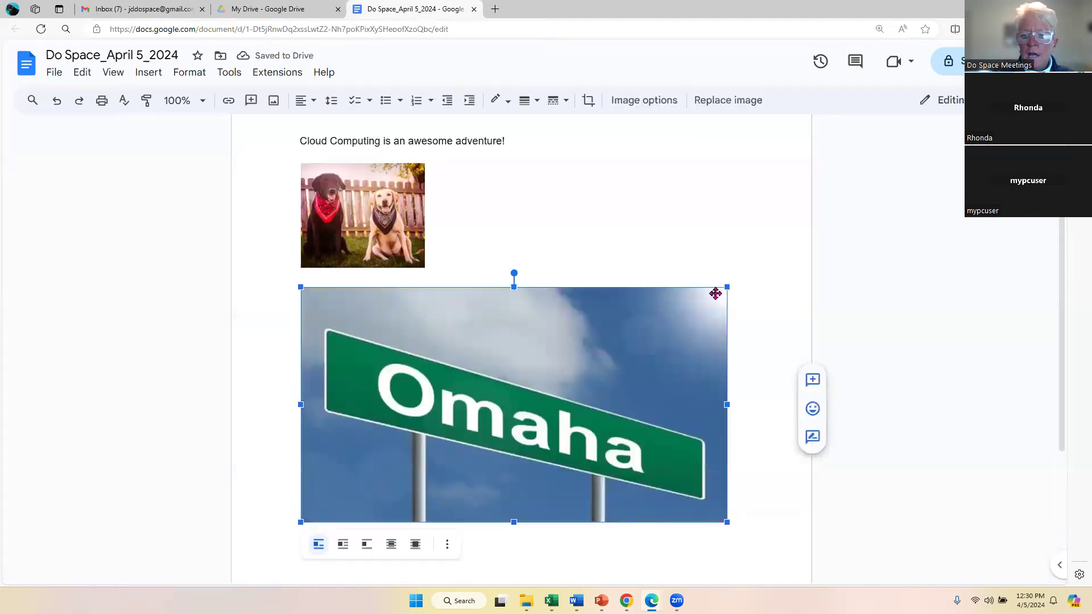
{"action": "left_click_drag", "start_coordinate": [502, 336], "coordinate": [419, 407]}
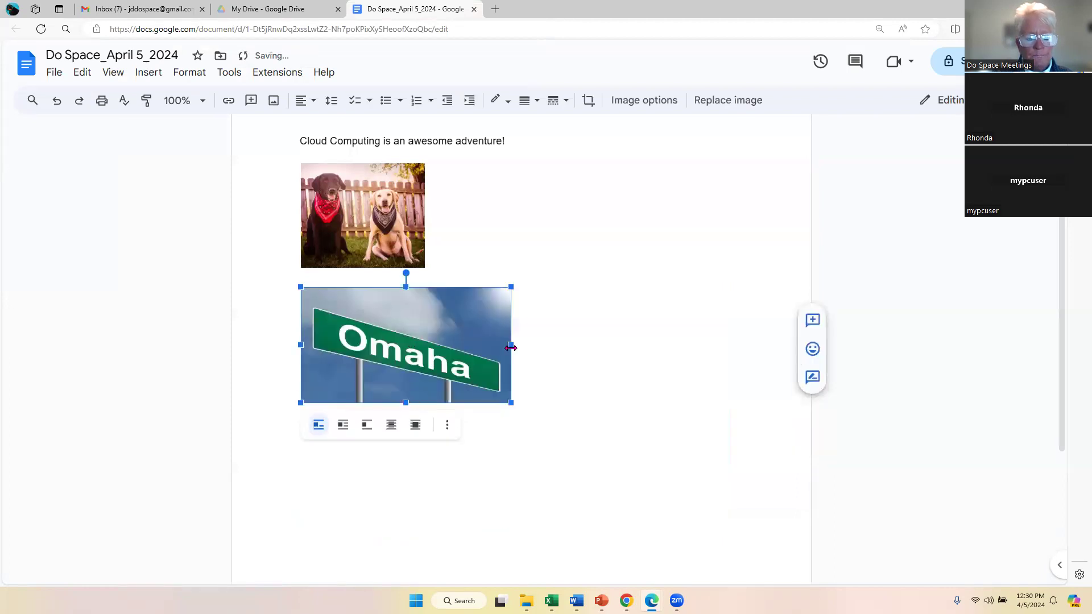
{"action": "double_click", "coordinate": [395, 333]}
{"action": "left_click_drag", "start_coordinate": [395, 333], "coordinate": [486, 357]}
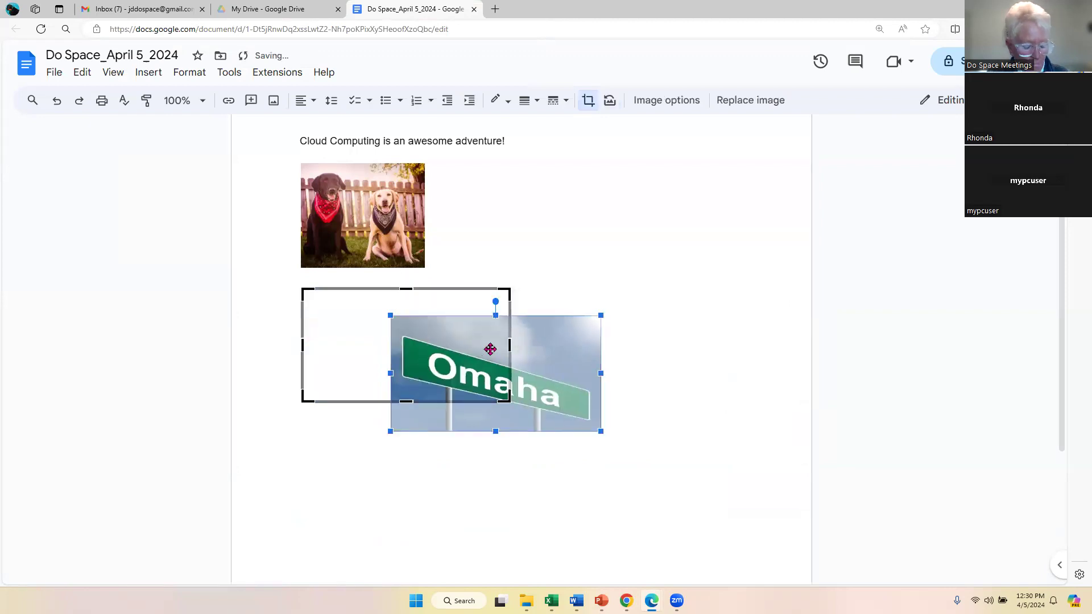
{"action": "double_click", "coordinate": [492, 341]}
Insert two Google Drive photos beside the two-dog photo: the black dog in the pool and the yellow Lab wearing a blue bandana
{"action": "left_click", "coordinate": [542, 269]}
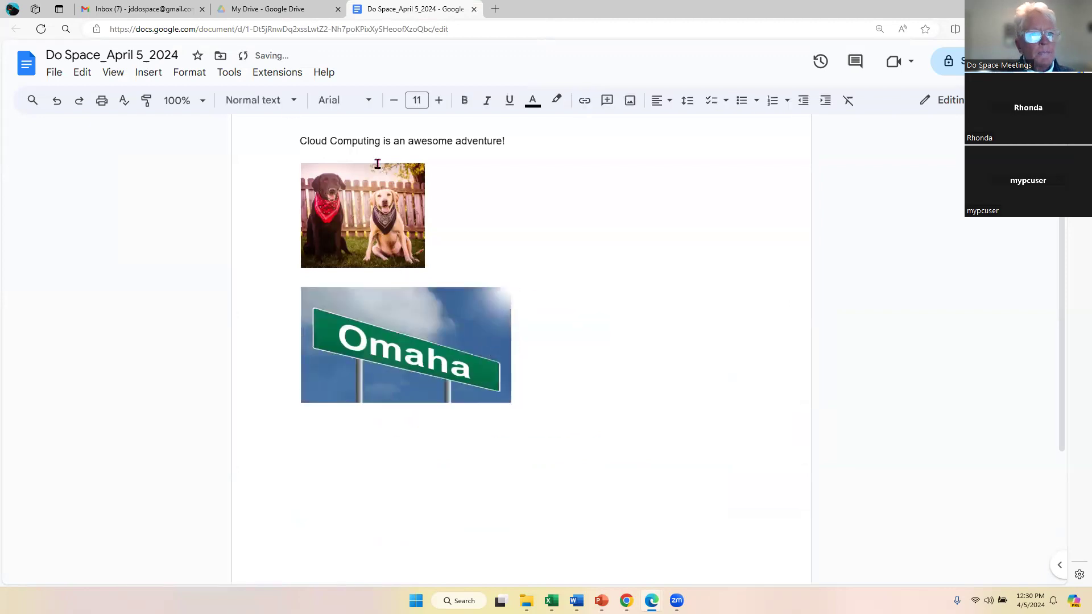
{"action": "left_click", "coordinate": [146, 76]}
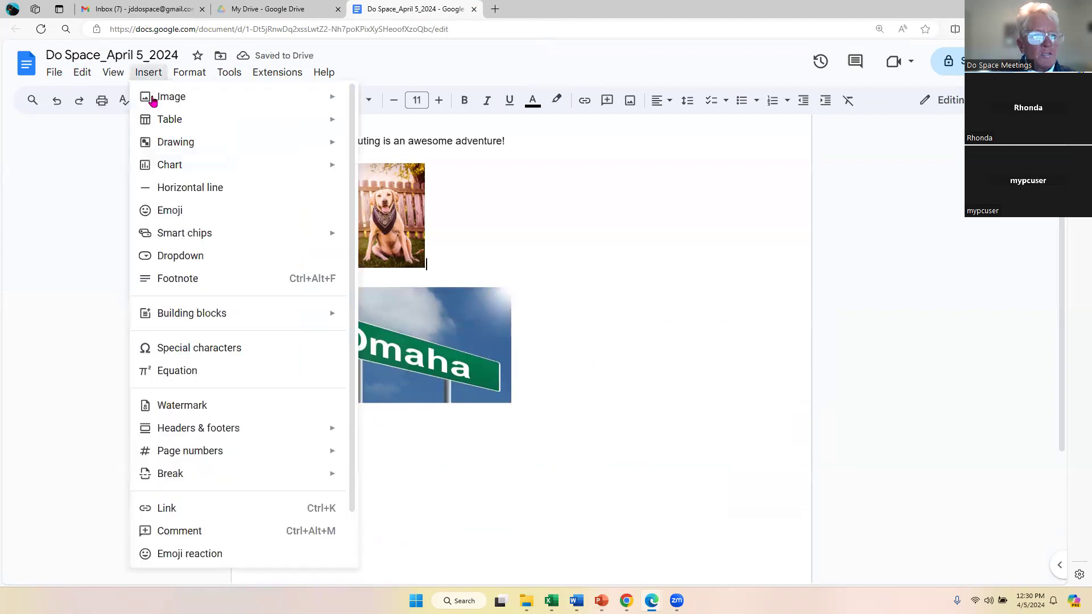
{"action": "mouse_move", "coordinate": [153, 102]}
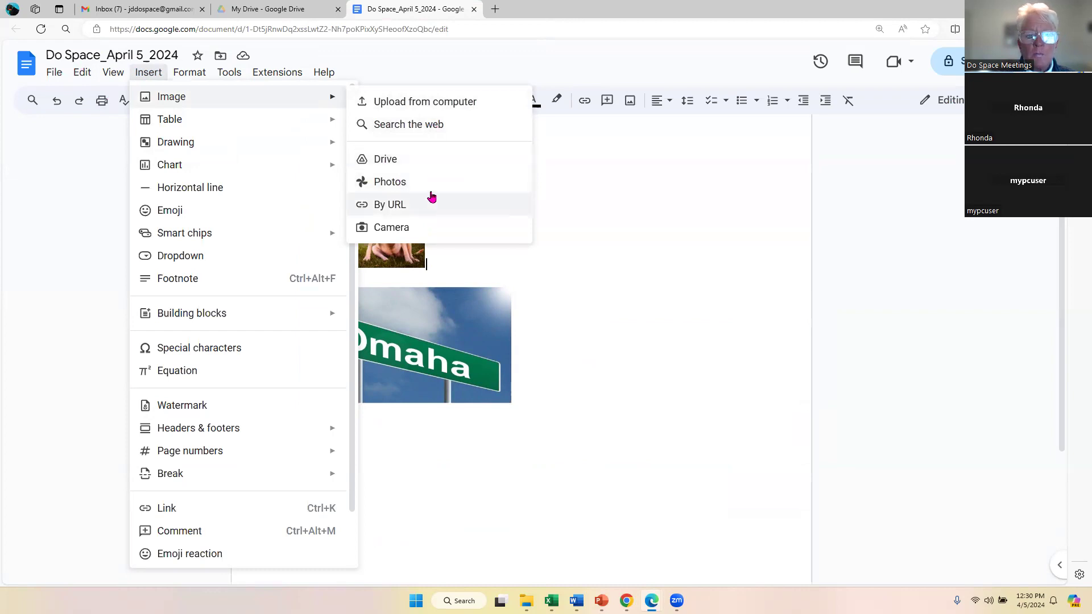
{"action": "left_click", "coordinate": [415, 166]}
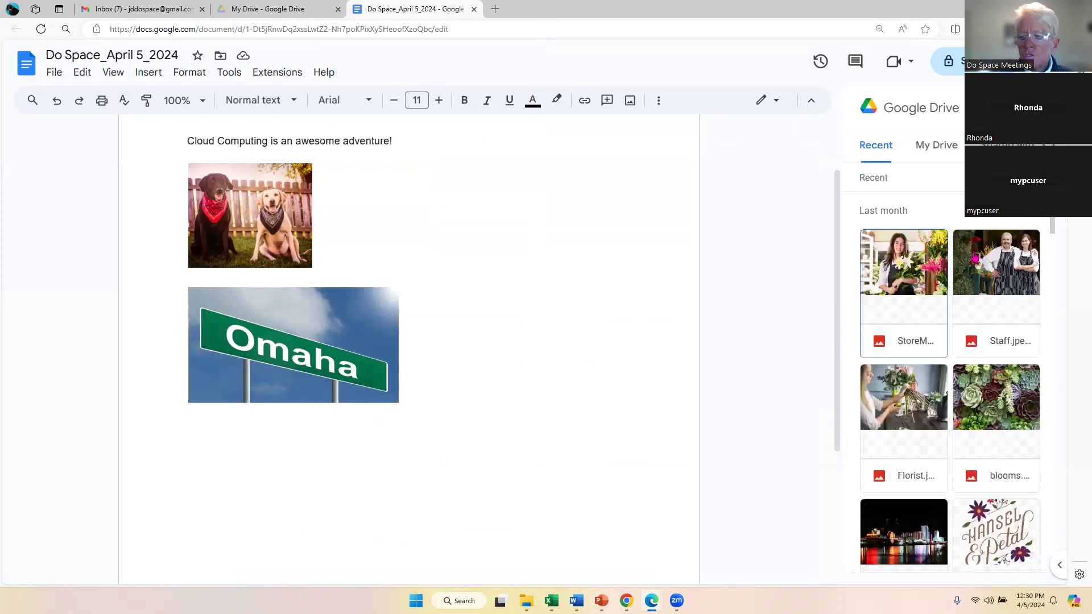
{"action": "scroll", "coordinate": [994, 290], "scroll_direction": "down", "scroll_amount": 3}
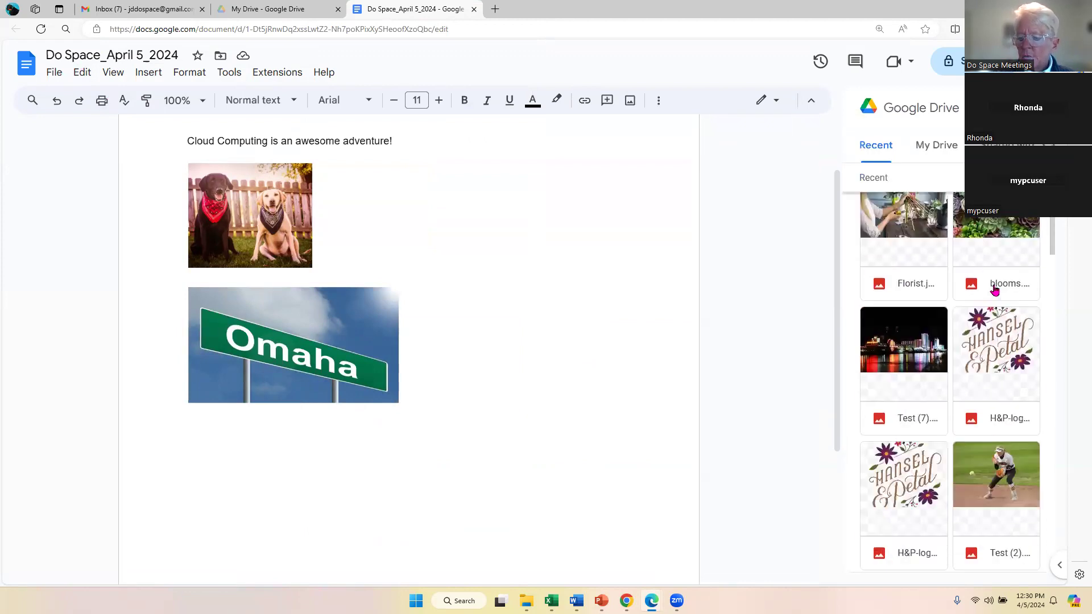
{"action": "scroll", "coordinate": [995, 291], "scroll_direction": "down", "scroll_amount": 6}
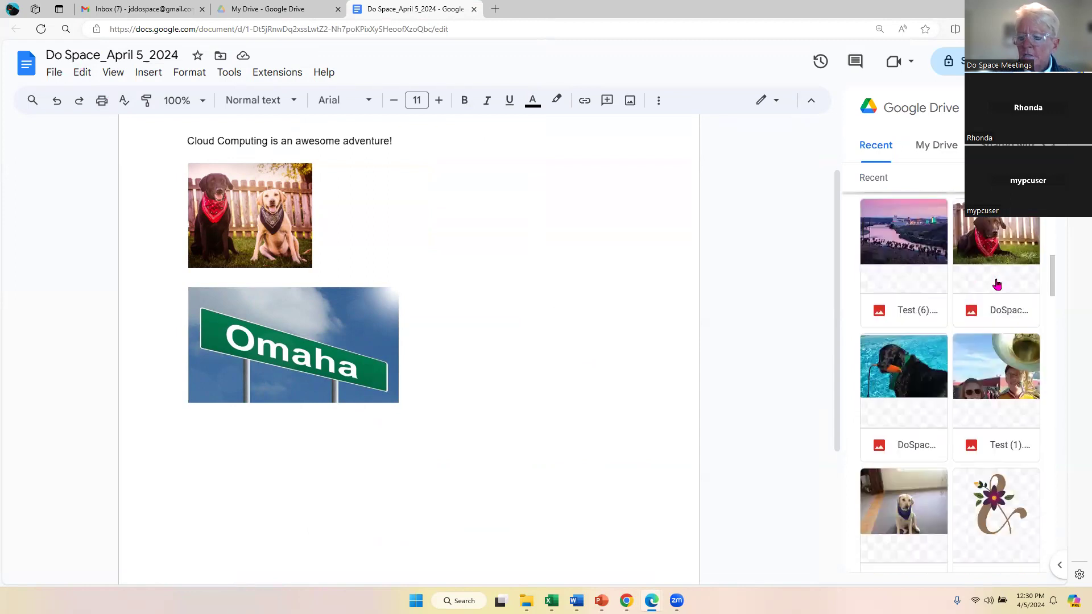
{"action": "left_click", "coordinate": [904, 378]}
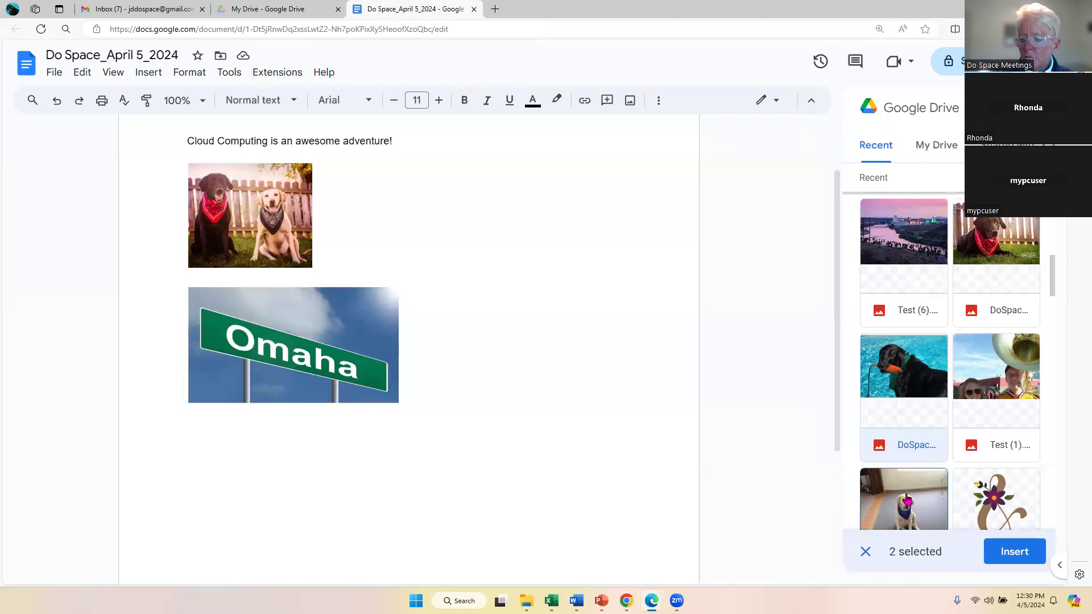
{"action": "left_click", "coordinate": [1028, 551]}
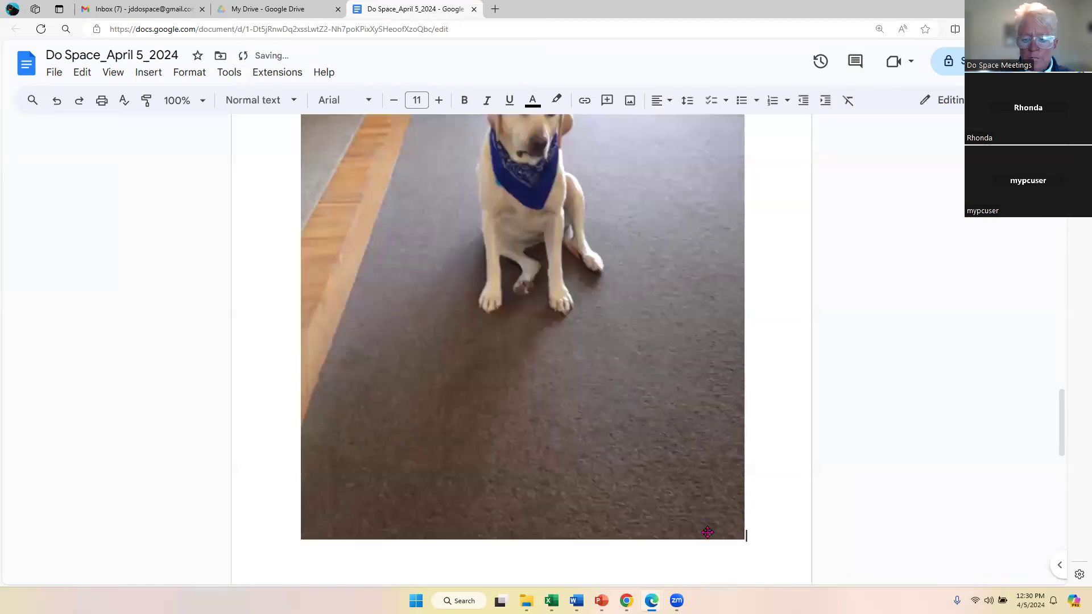
Shrink the photo of the sitting yellow Lab proportionally to a little over a fifth of its inserted width
{"action": "left_click", "coordinate": [677, 284]}
{"action": "scroll", "coordinate": [679, 283], "scroll_direction": "up", "scroll_amount": 4}
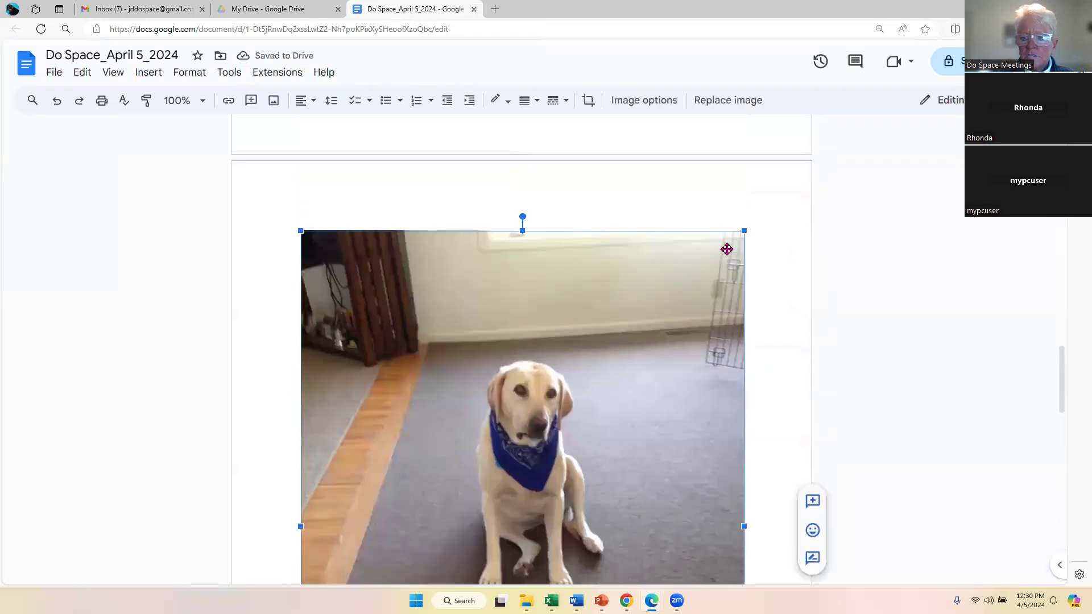
{"action": "left_click_drag", "start_coordinate": [743, 526], "coordinate": [449, 518]}
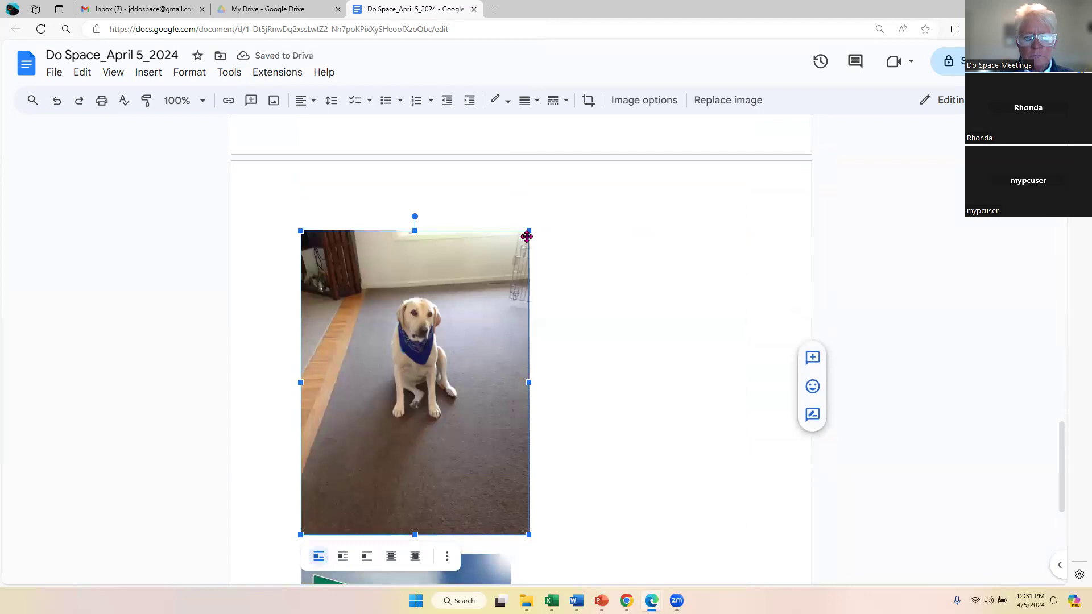
{"action": "key", "text": "Delete"}
{"action": "key", "text": "ctrl+z"}
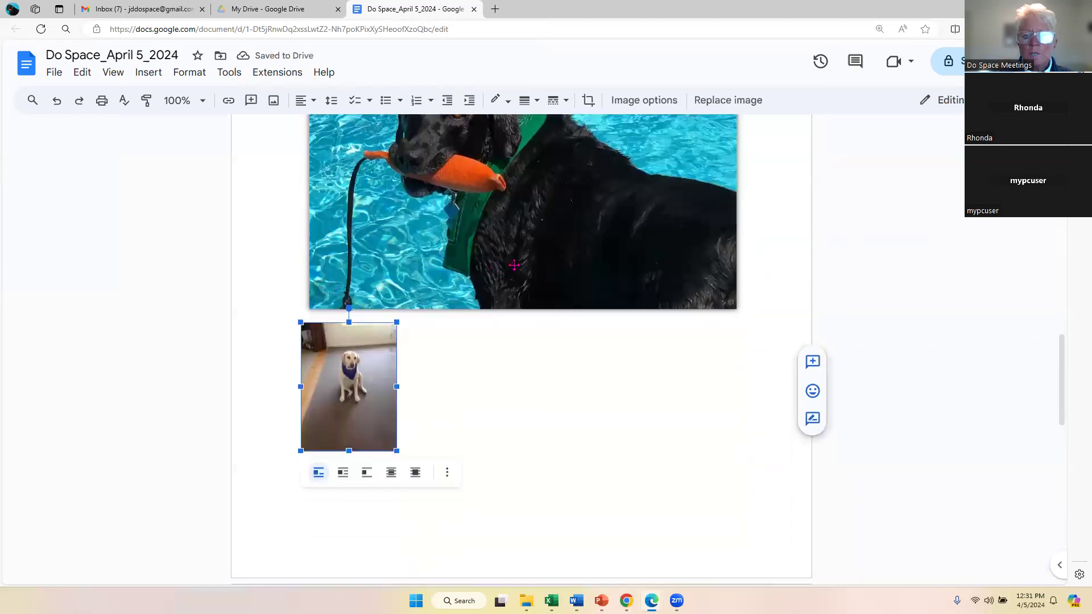
Shrink the pool dog photo proportionally to about 40% of its inserted width so the three dog photos share one row
{"action": "left_click", "coordinate": [484, 262]}
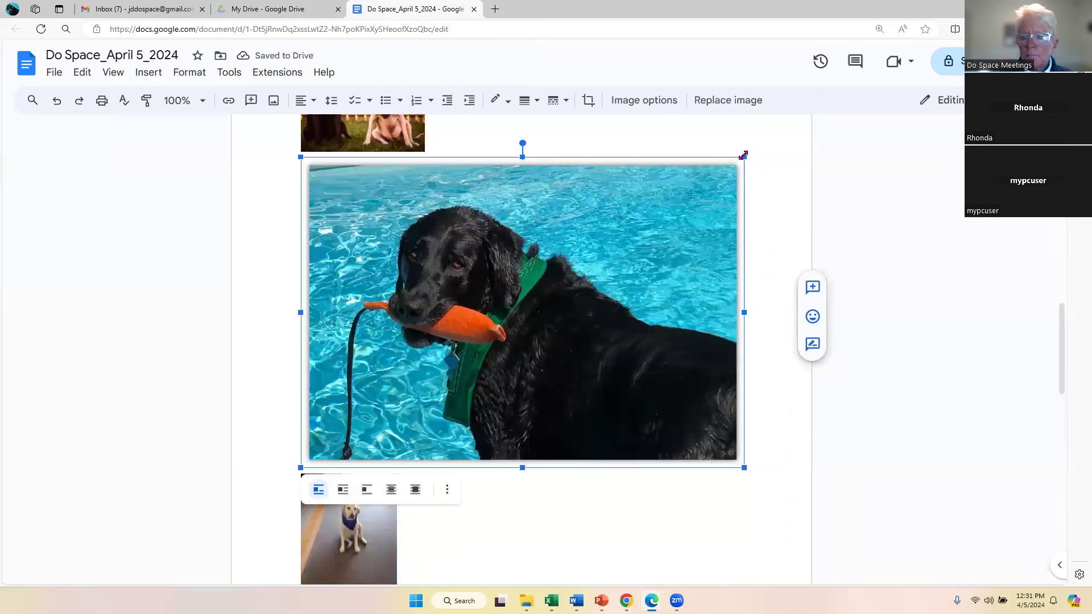
{"action": "key", "text": "ctrl+a"}
{"action": "key", "text": "Delete"}
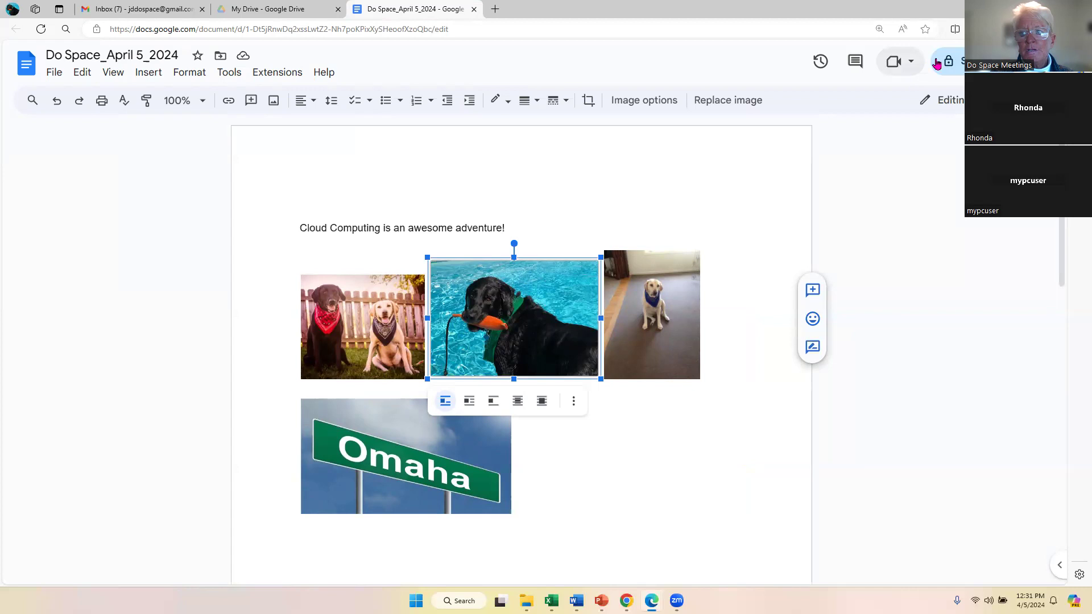
Start sharing the document and add the first suggested contact as a recipient
{"action": "left_click", "coordinate": [956, 58]}
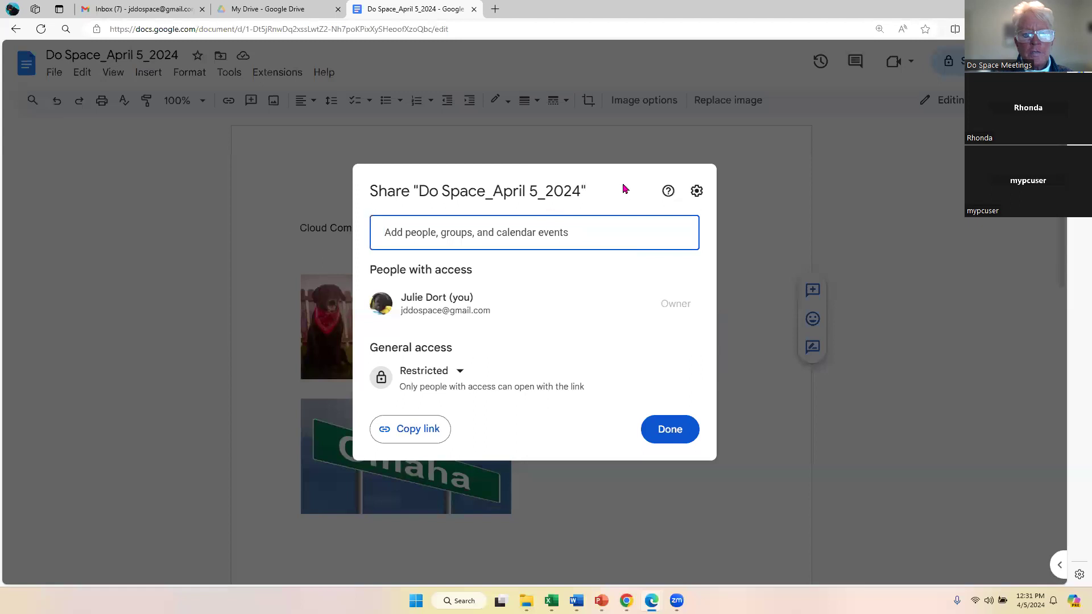
{"action": "left_click", "coordinate": [16, 29]}
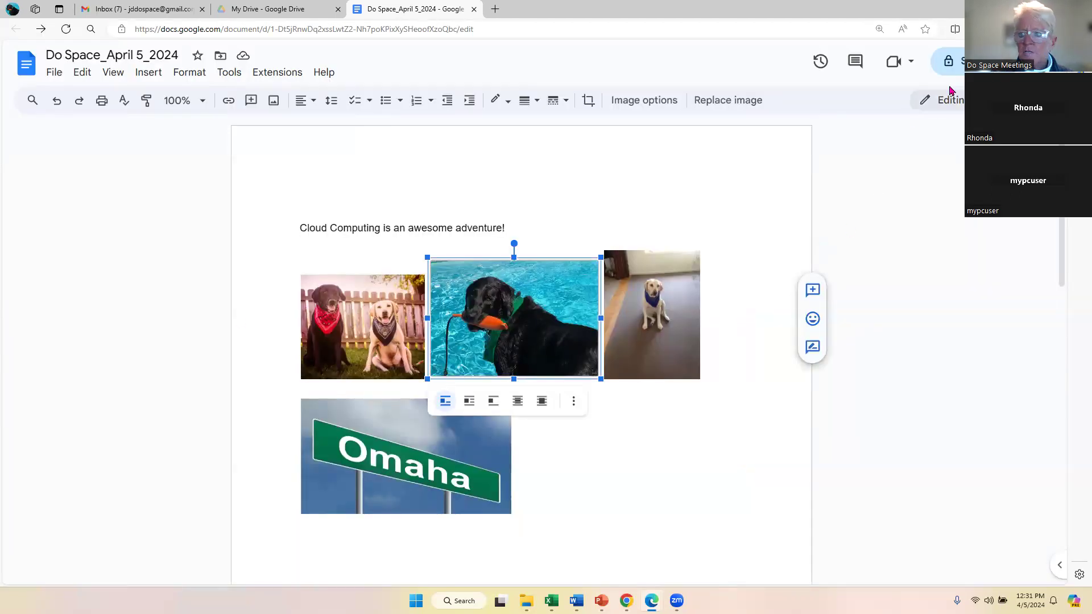
{"action": "left_click", "coordinate": [957, 64]}
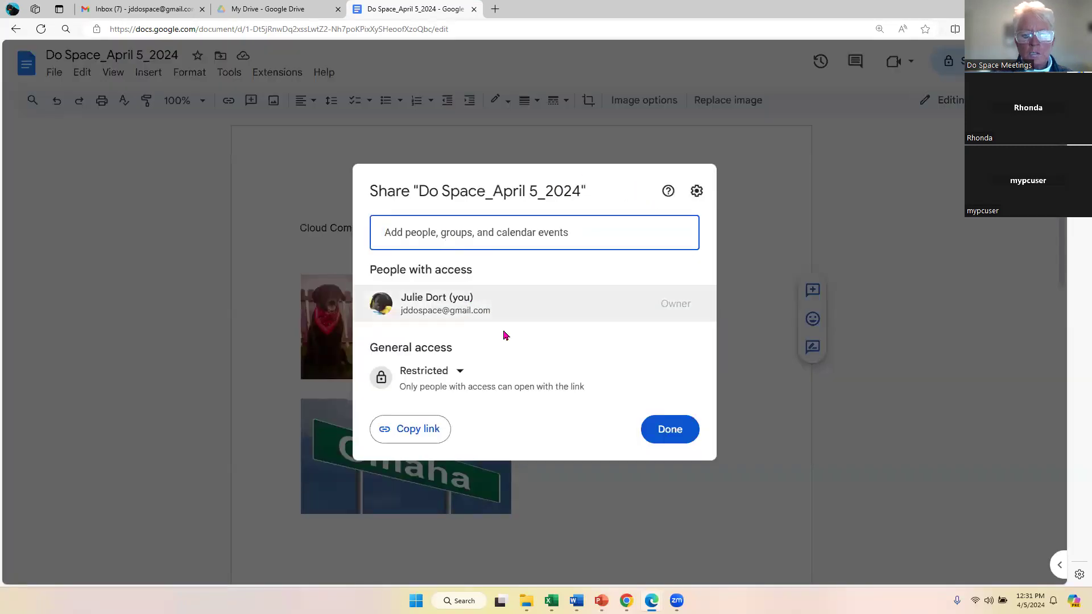
{"action": "left_click", "coordinate": [445, 231]}
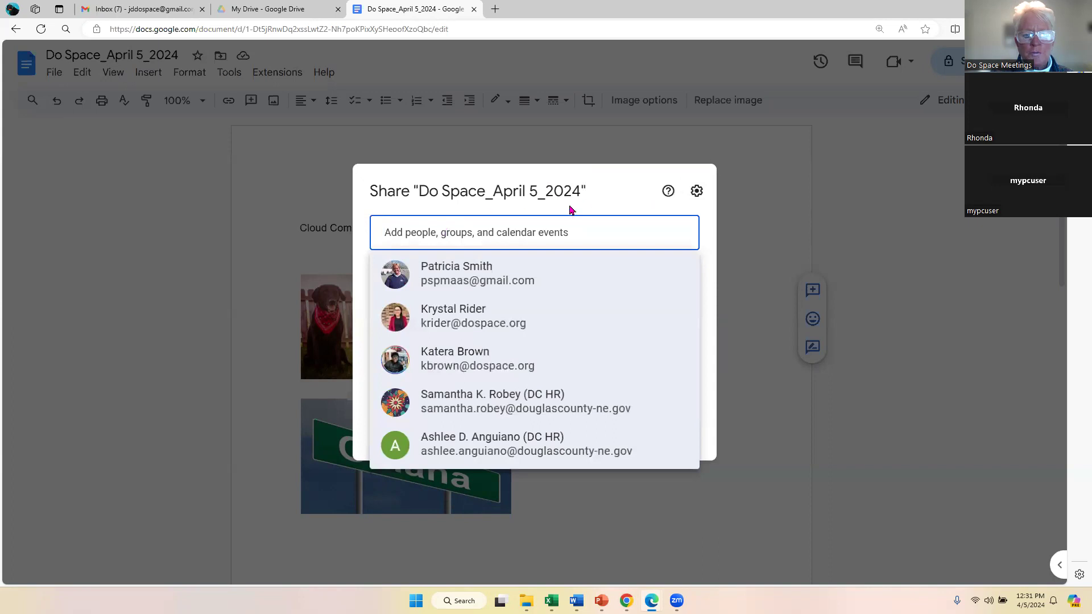
{"action": "left_click", "coordinate": [472, 280]}
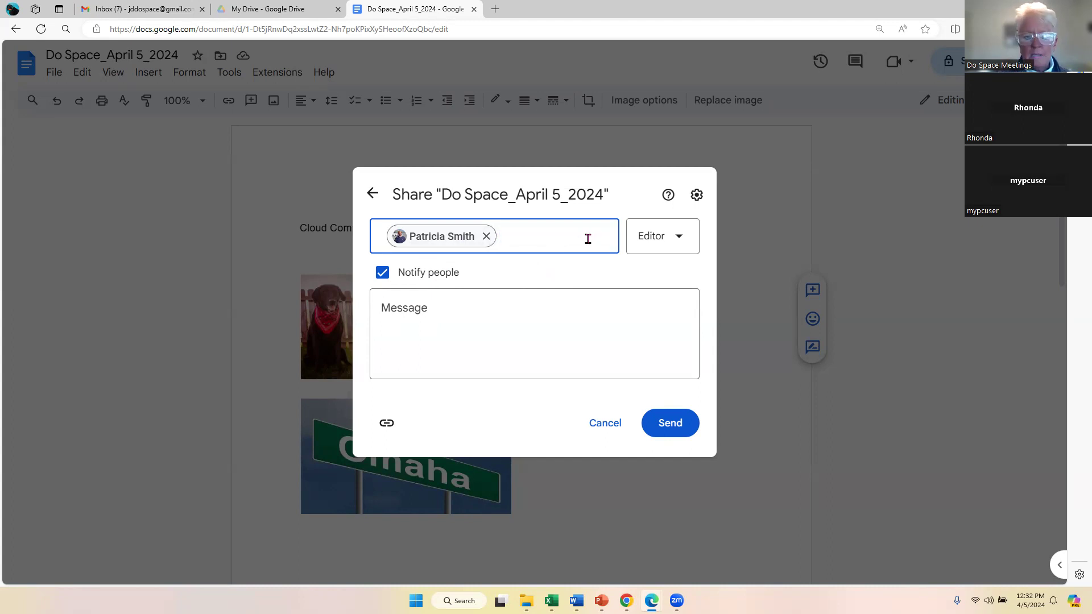
Switch the recipient's role to Viewer and to Commenter, and set it back to Editor
{"action": "left_click", "coordinate": [681, 246]}
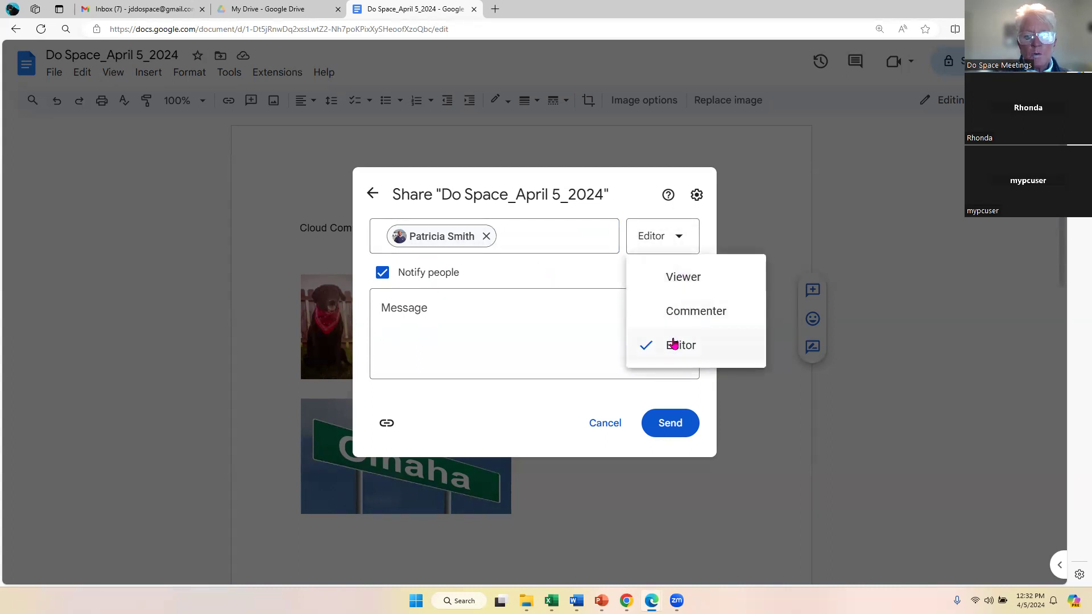
{"action": "left_click", "coordinate": [690, 293]}
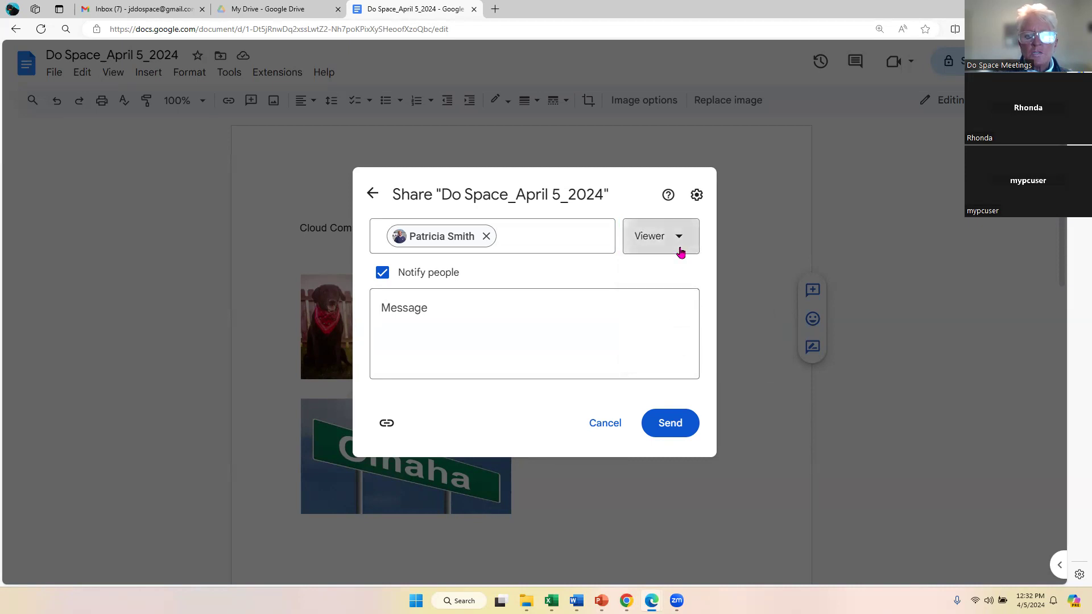
{"action": "left_click", "coordinate": [680, 248]}
{"action": "left_click", "coordinate": [675, 310]}
{"action": "left_click", "coordinate": [680, 249]}
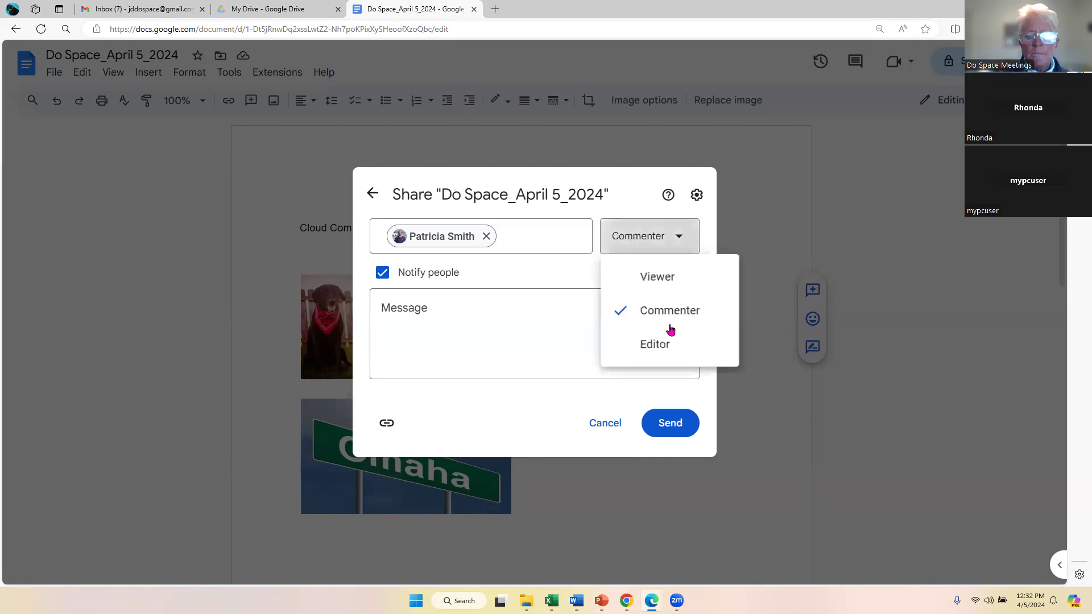
{"action": "left_click", "coordinate": [655, 345]}
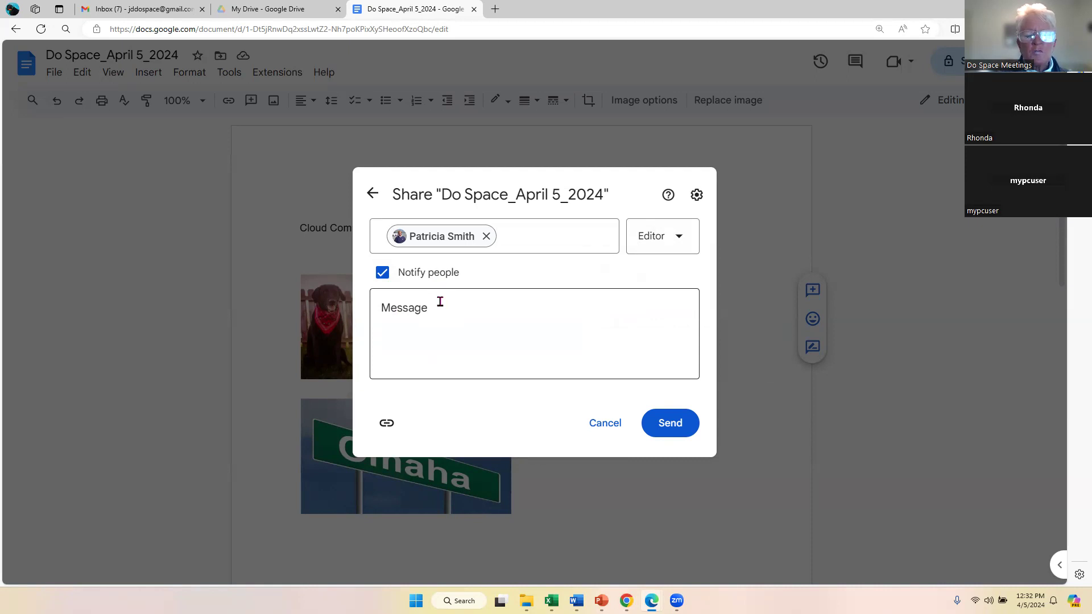
Write a greeting to the recipient, "Are you available to demo with me?" and "Happy Friday," with a first-name signature, and send the invitation
{"action": "left_click", "coordinate": [535, 310]}
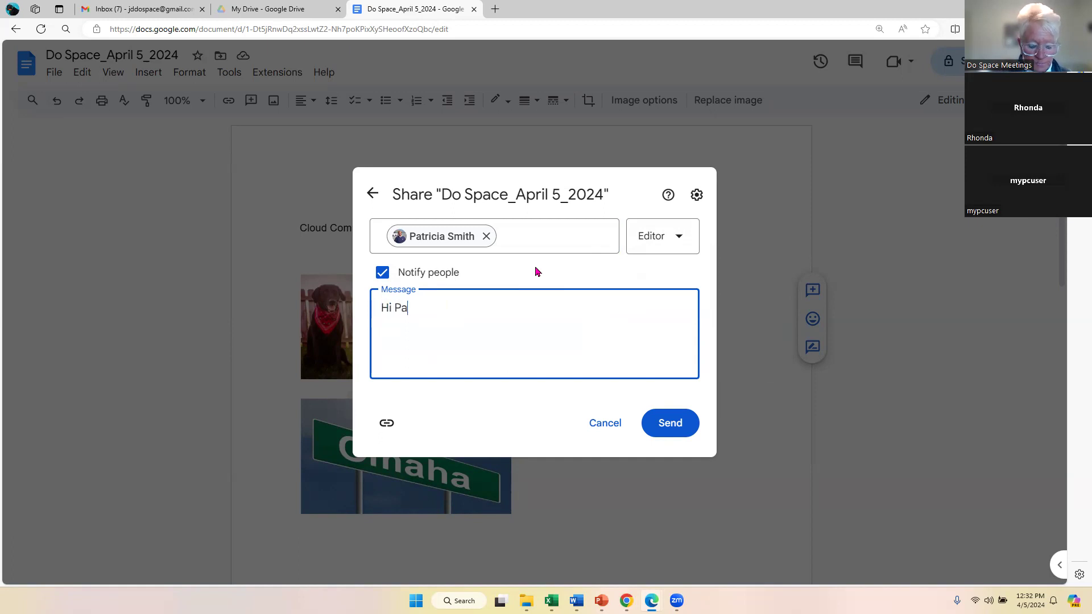
{"action": "type", "text": "AQr"}
{"action": "type", "text": "you a"}
{"action": "key", "text": "Tab"}
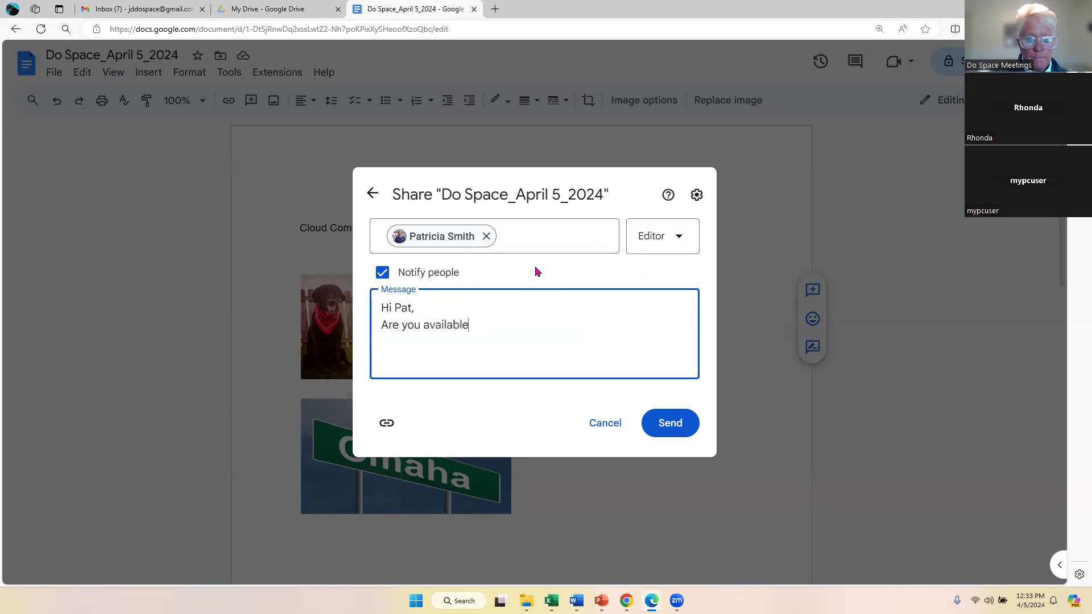
{"action": "type", "text": "to demo with me>?"}
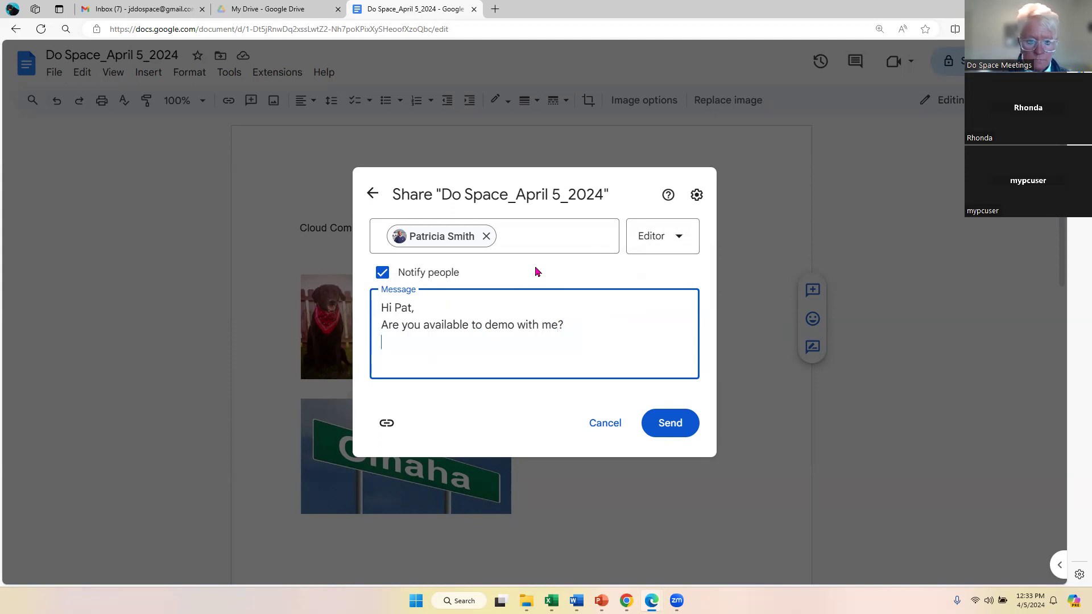
{"action": "type", "text": "Happy Friday,"}
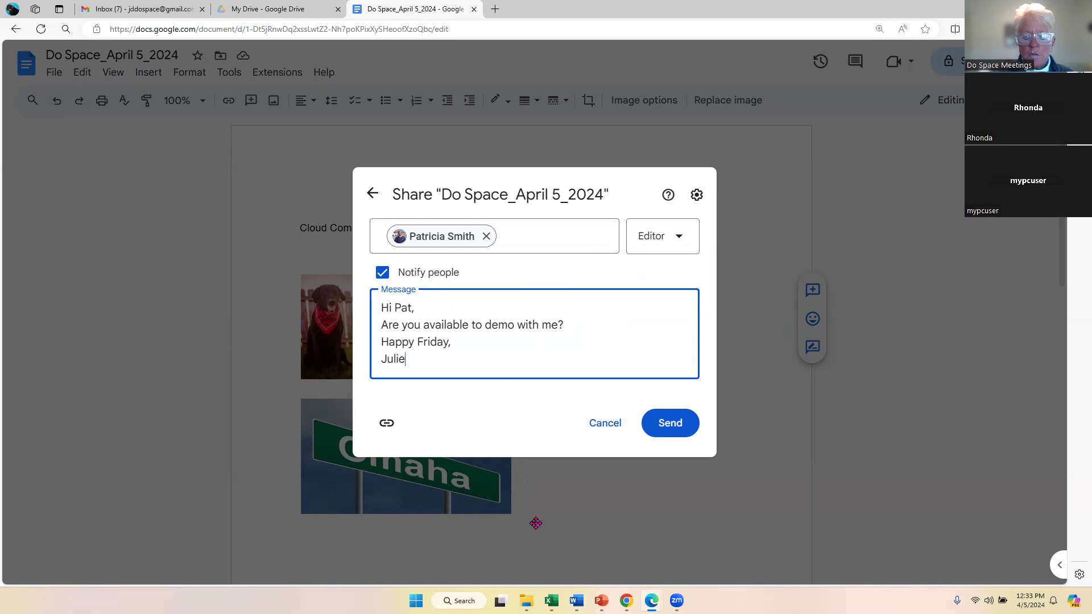
{"action": "left_click", "coordinate": [679, 422]}
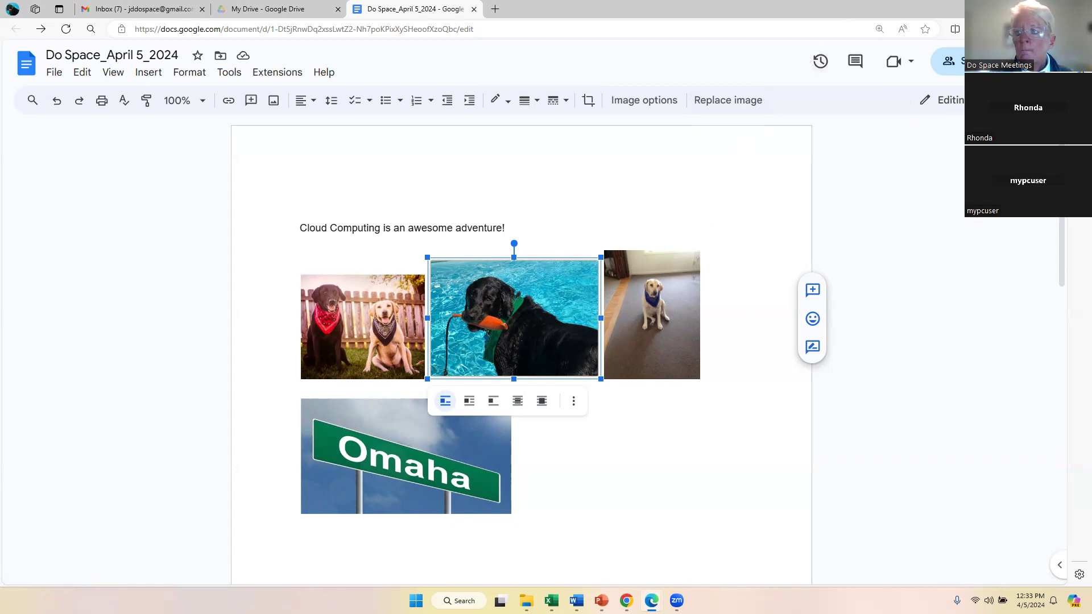
Review who has access to the document and the role options for the added editor, and close the sharing settings
{"action": "left_click", "coordinate": [948, 61]}
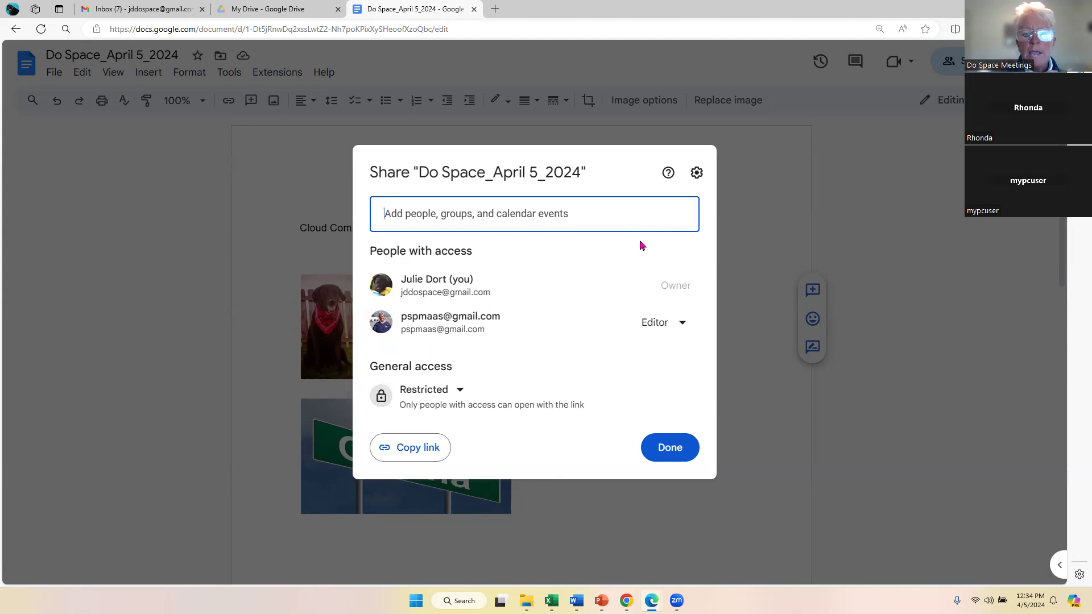
{"action": "left_click", "coordinate": [680, 321]}
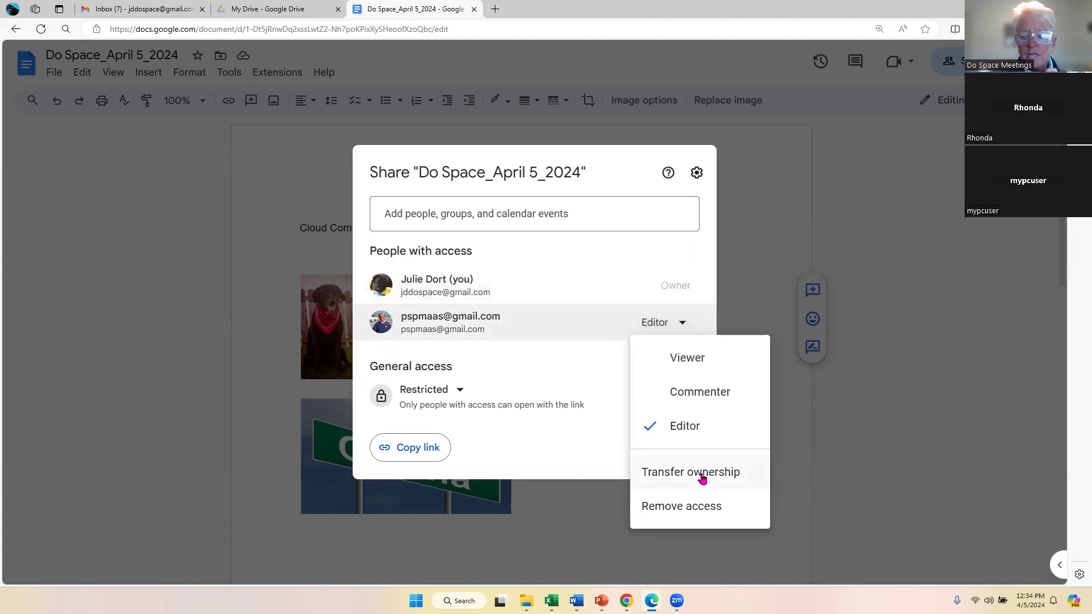
{"action": "left_click", "coordinate": [610, 171]}
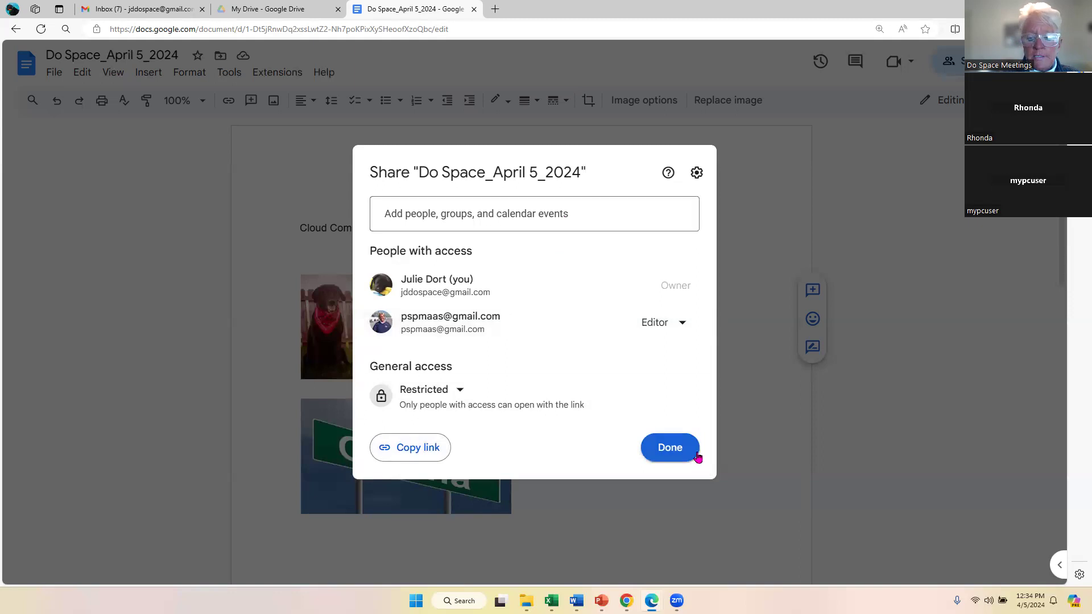
{"action": "left_click", "coordinate": [671, 449]}
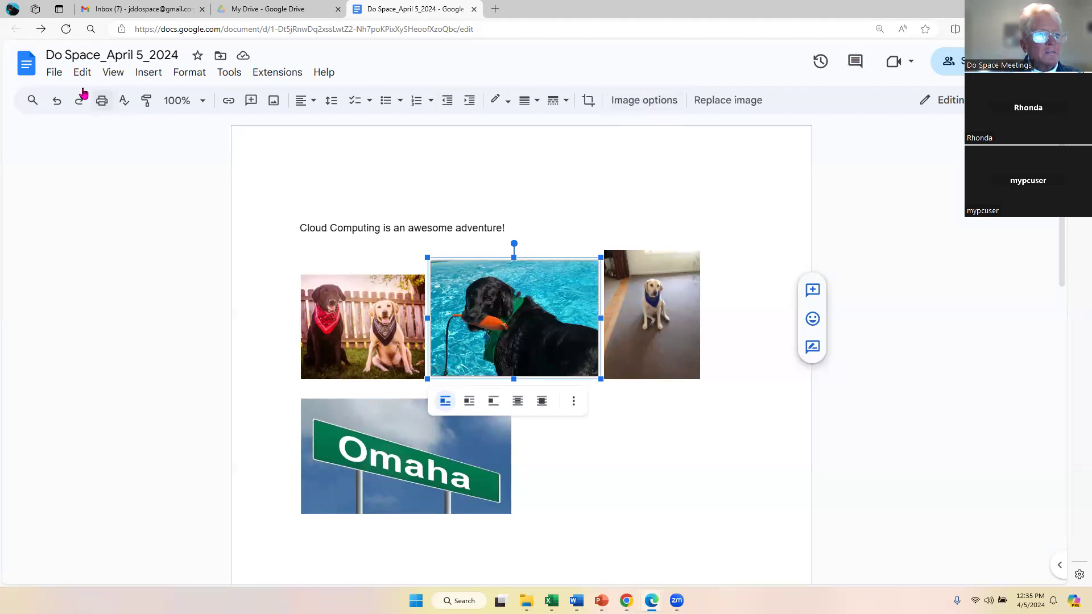
Open the document's version history and view the April 5, 12:26 PM version
{"action": "left_click", "coordinate": [53, 77]}
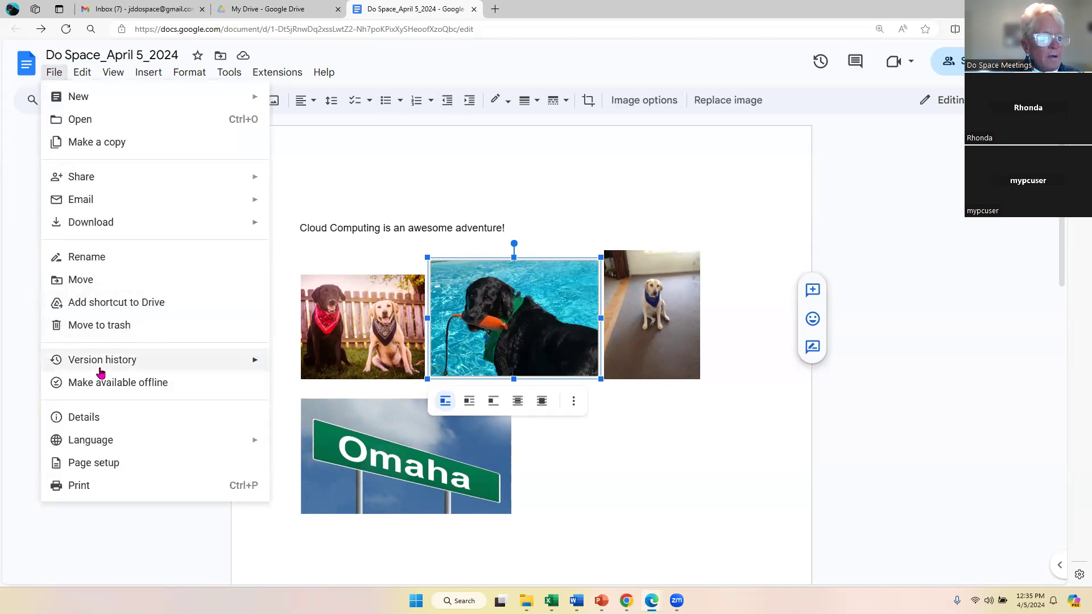
{"action": "mouse_move", "coordinate": [101, 370]}
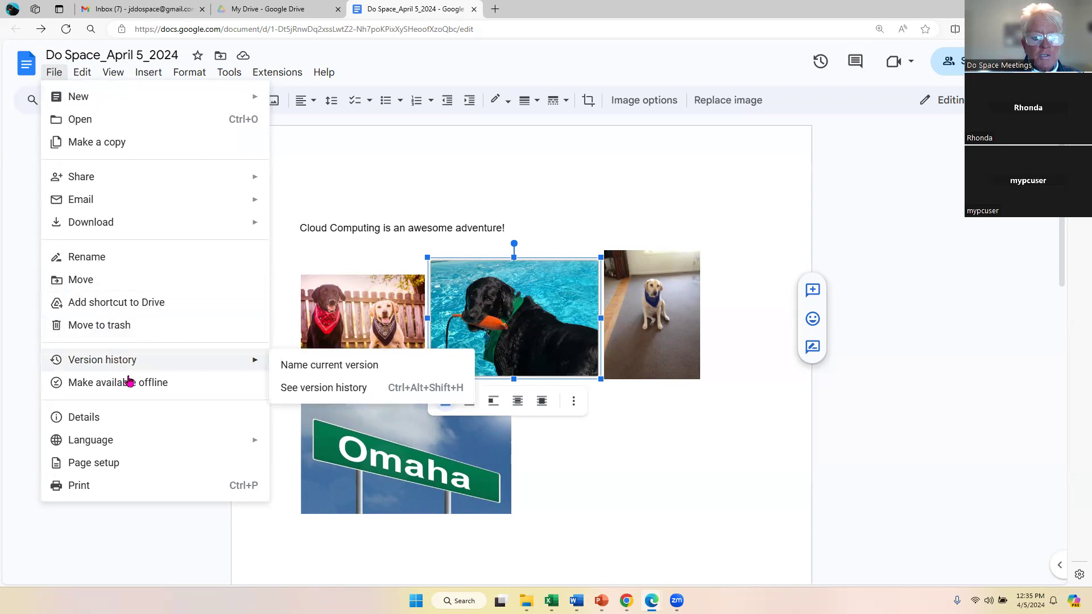
{"action": "left_click", "coordinate": [367, 397]}
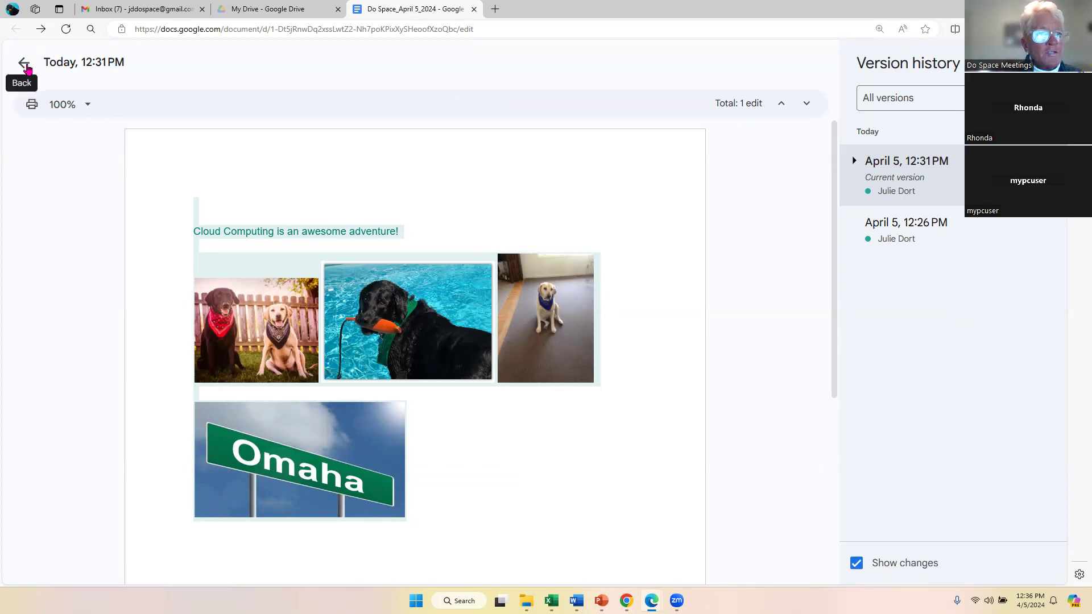
{"action": "left_click", "coordinate": [896, 239]}
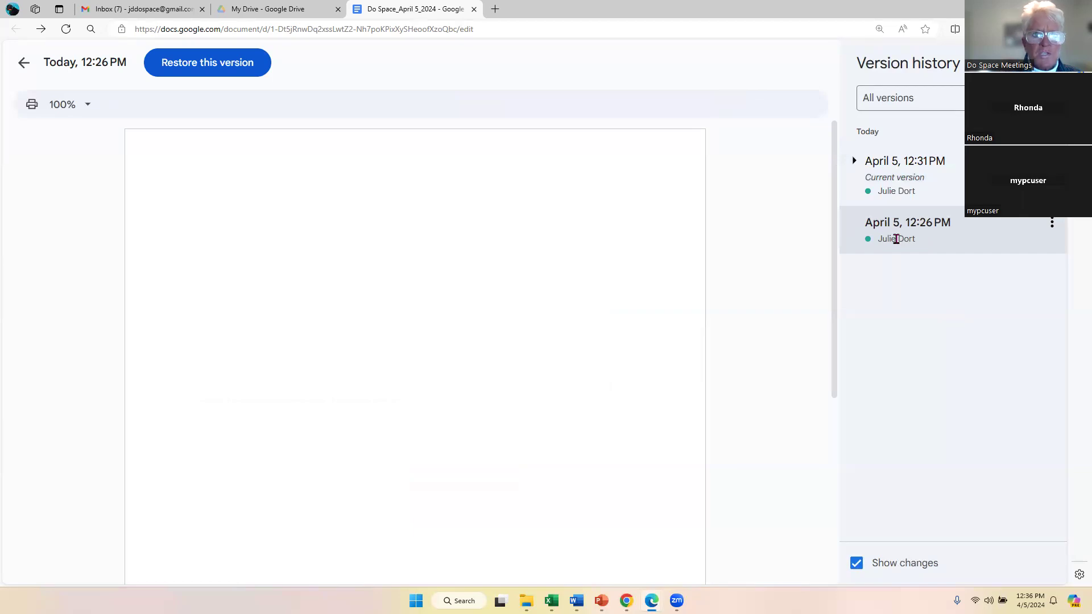
View the current April 5, 12:31 PM version and return to the document from the version history
{"action": "left_click", "coordinate": [918, 182]}
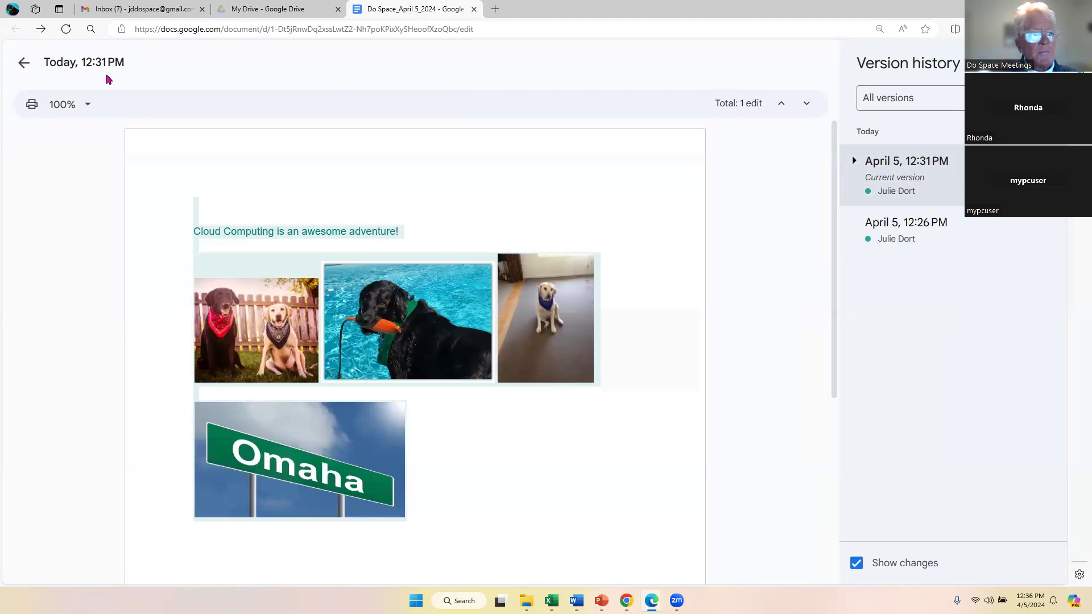
{"action": "left_click", "coordinate": [24, 64]}
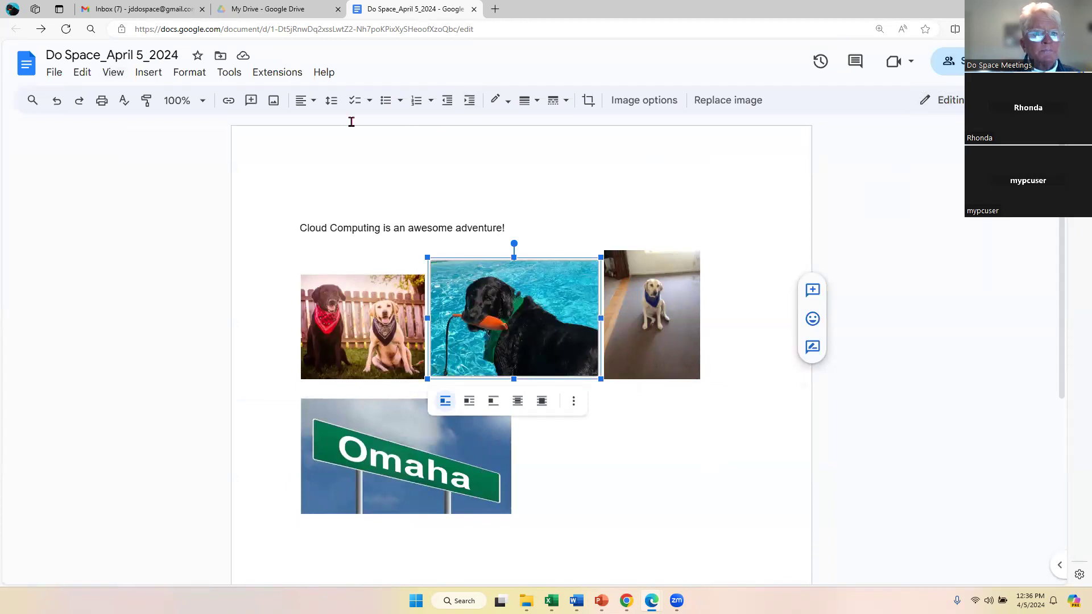
Download the document in Microsoft Word (.docx) format and open the downloaded file in Word beside the Google Docs window
{"action": "left_click", "coordinate": [54, 72]}
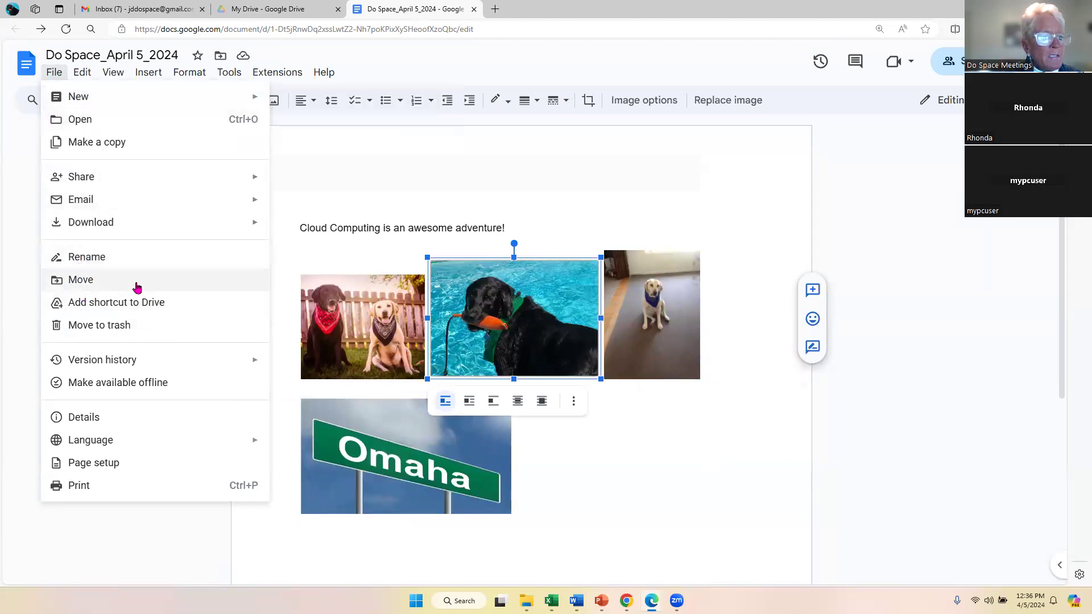
{"action": "mouse_move", "coordinate": [116, 223]}
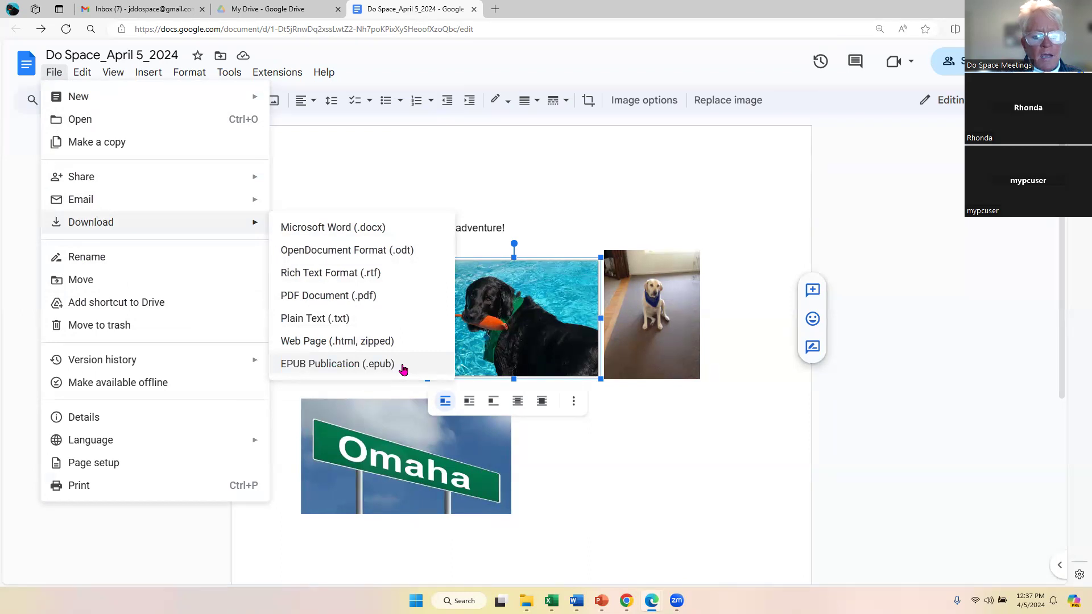
{"action": "left_click", "coordinate": [402, 234]}
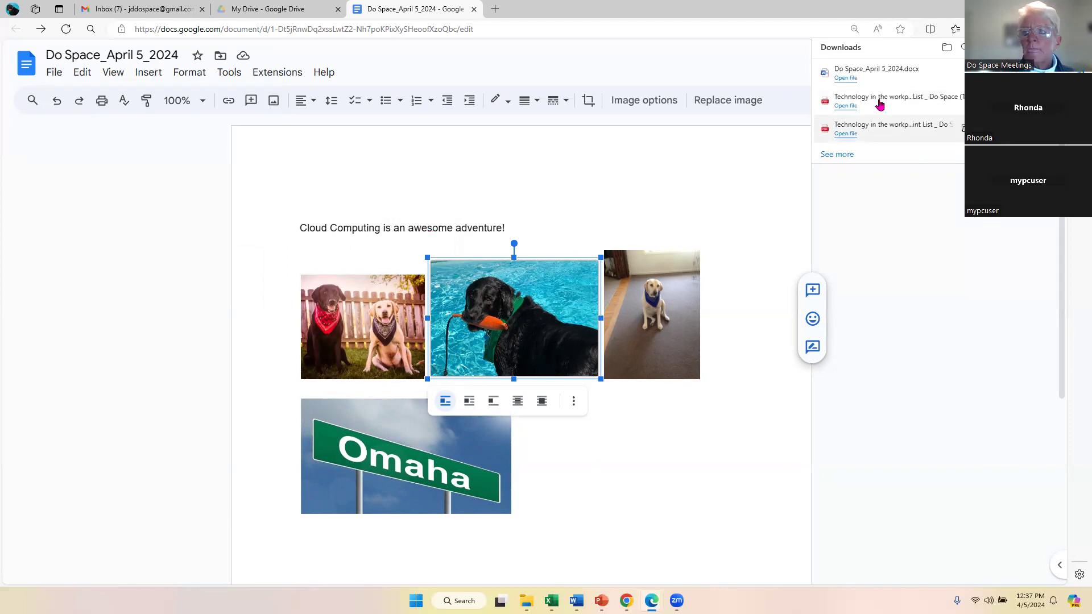
{"action": "left_click", "coordinate": [868, 77]}
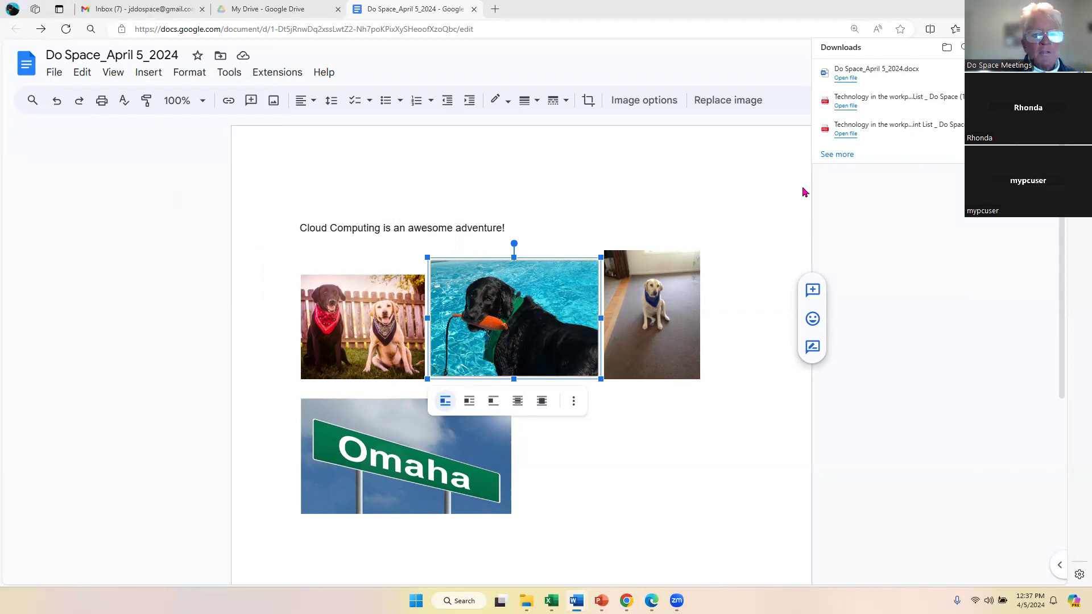
{"action": "key", "text": "super+Right"}
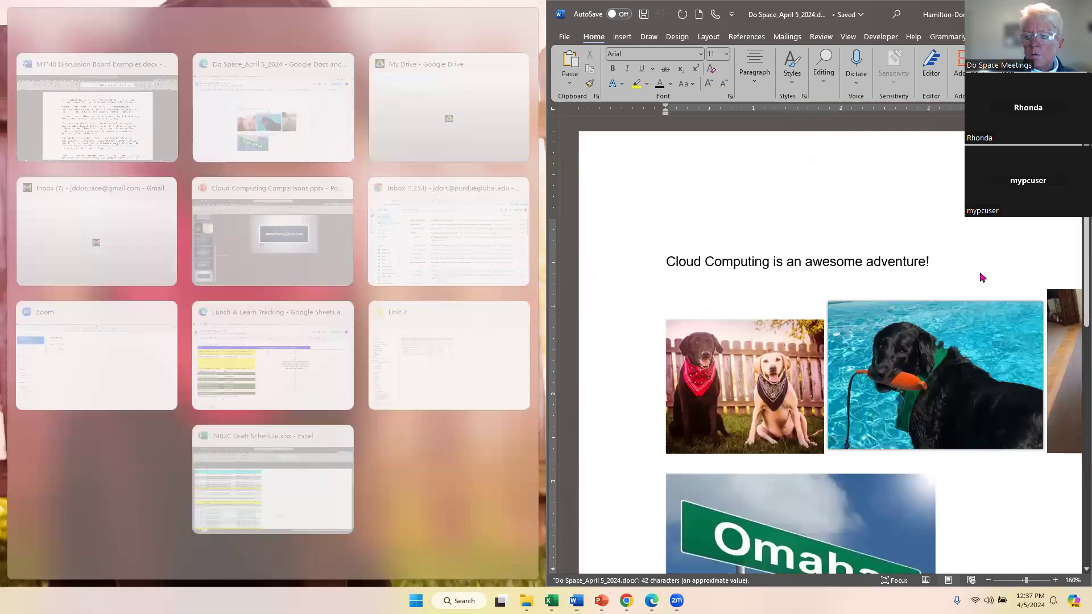
{"action": "left_click", "coordinate": [655, 229]}
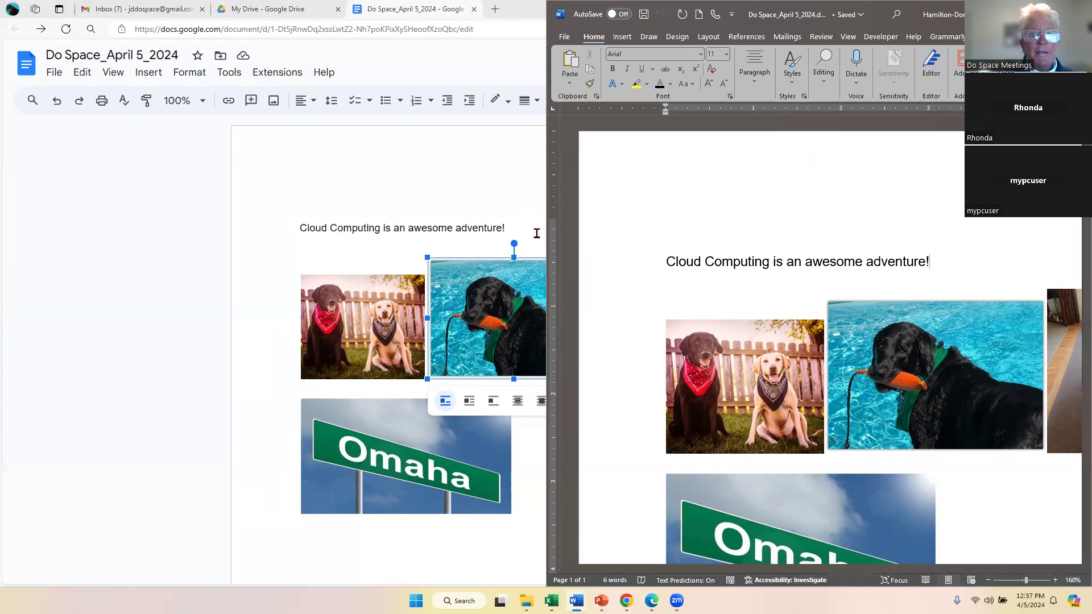
Add the word "Syncing" on a new line below the sentence in the downloaded Word copy
{"action": "left_click", "coordinate": [968, 252]}
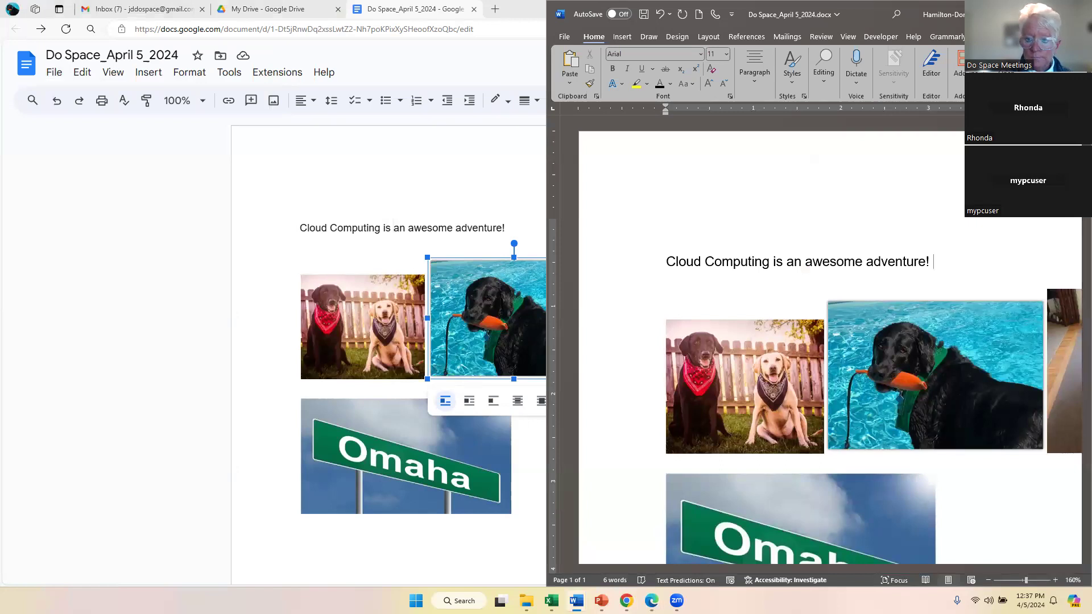
{"action": "key", "text": "Return"}
{"action": "type", "text": "Sy"}
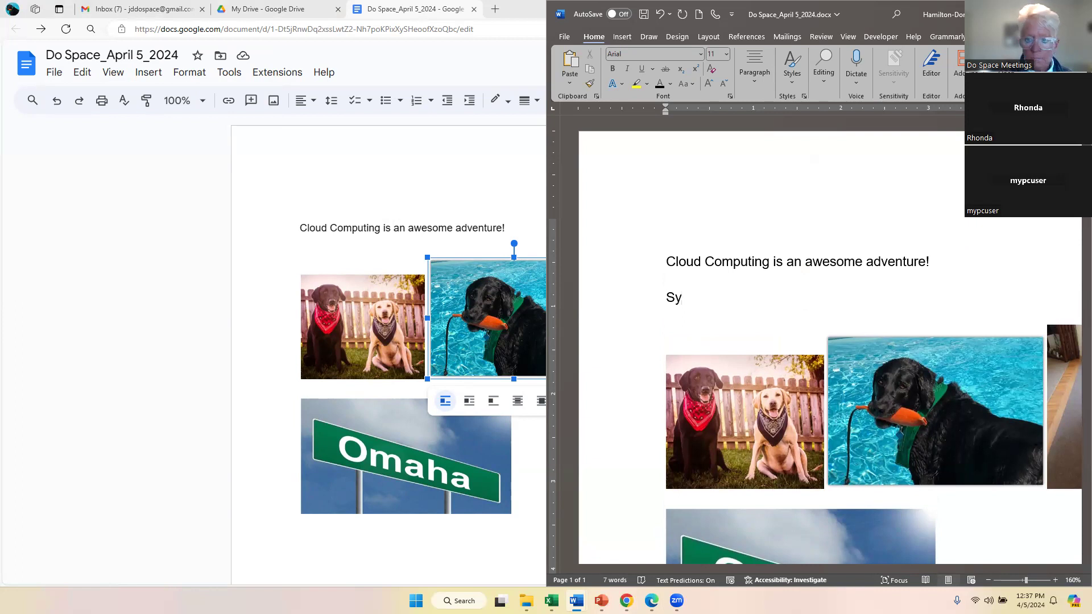
{"action": "type", "text": "ncing"}
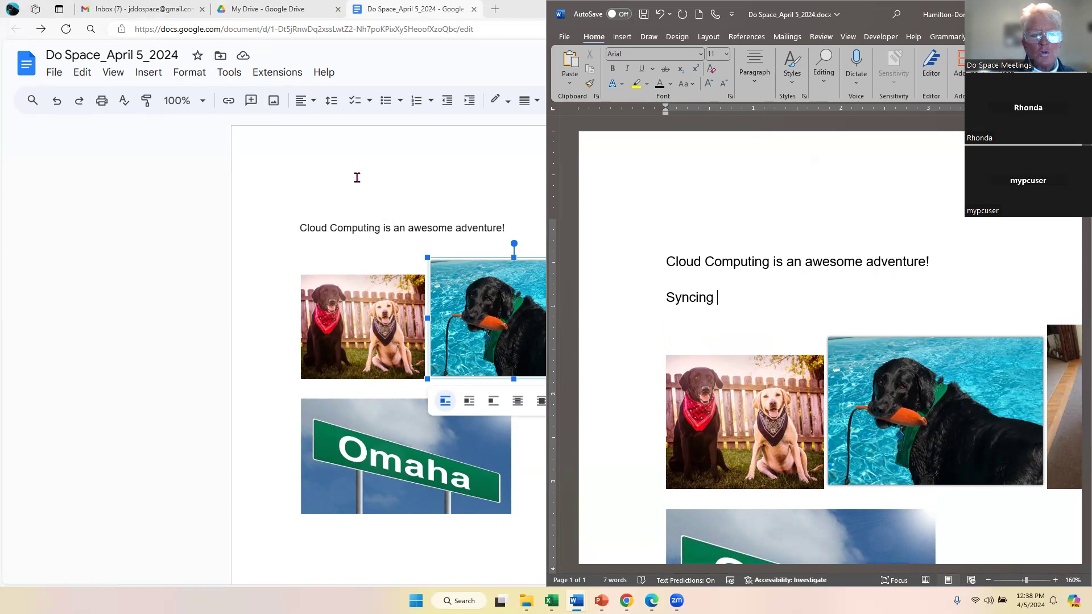
In the Google Docs document, add the line "This is an example of not syncing." below the cloud computing sentence
{"action": "key", "text": "super+Up"}
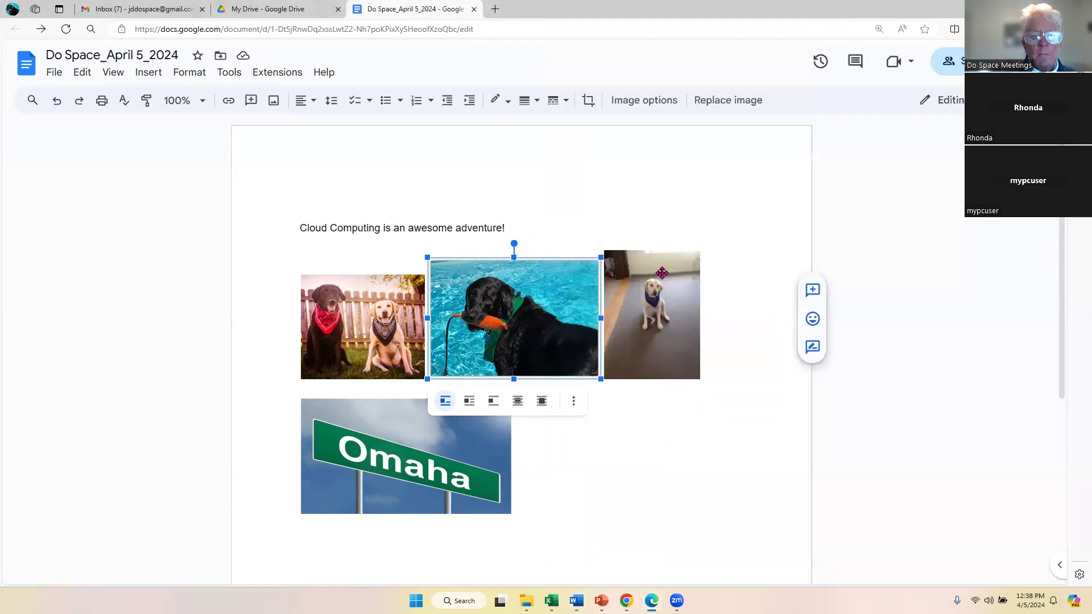
{"action": "left_click", "coordinate": [507, 227]}
{"action": "key", "text": "Return"}
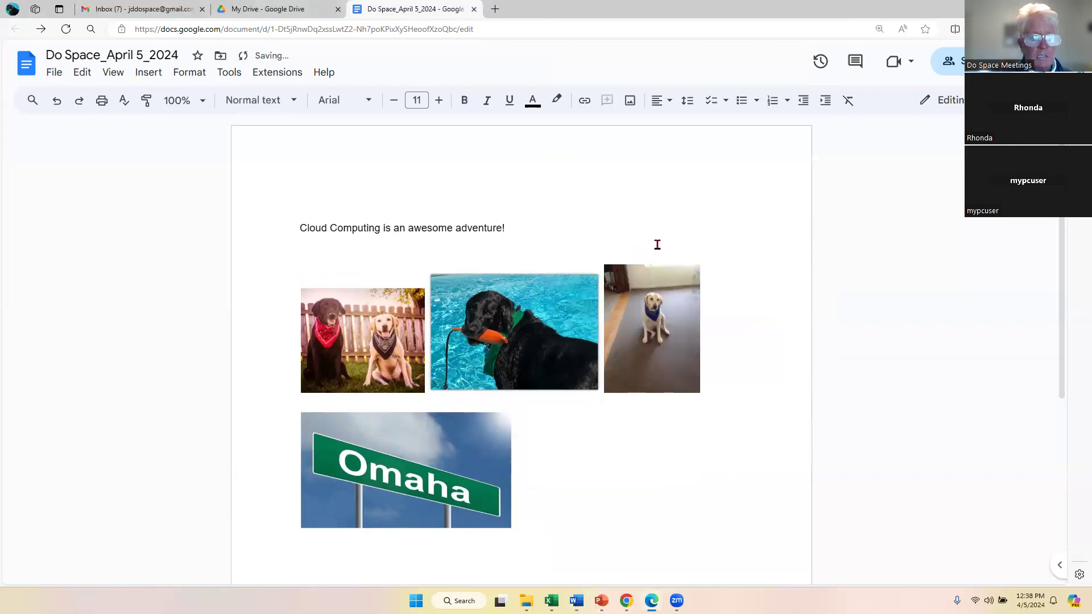
{"action": "key", "text": "Return"}
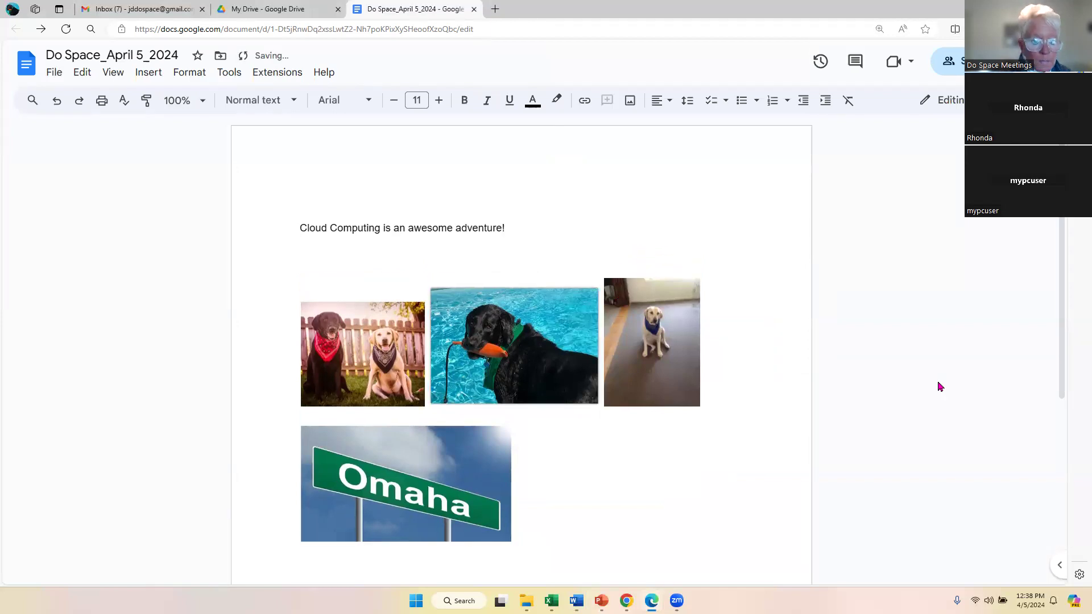
{"action": "type", "text": "This "}
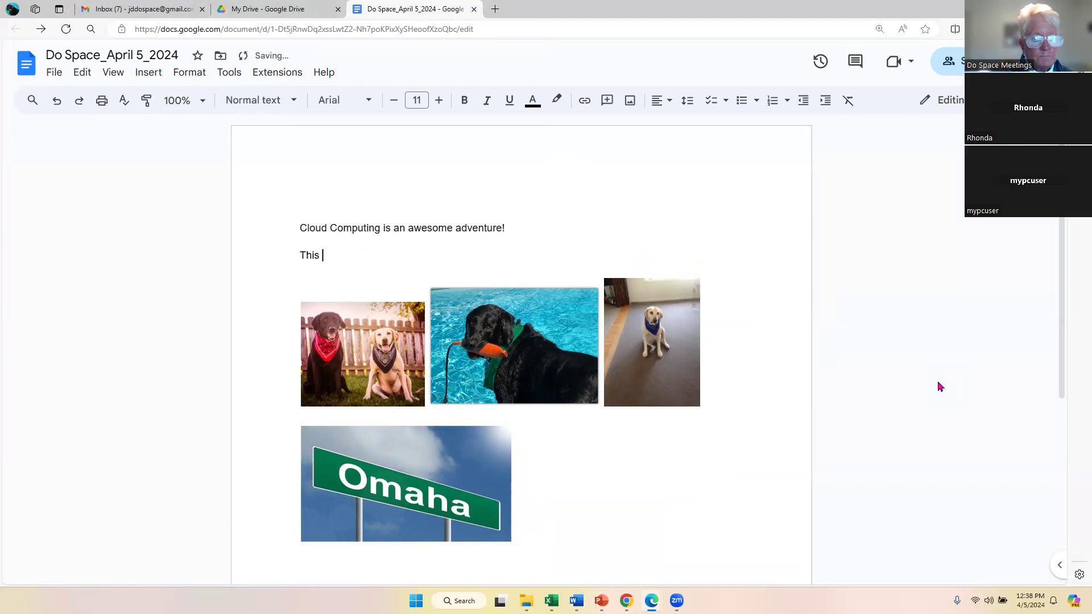
{"action": "type", "text": "is an example of not"}
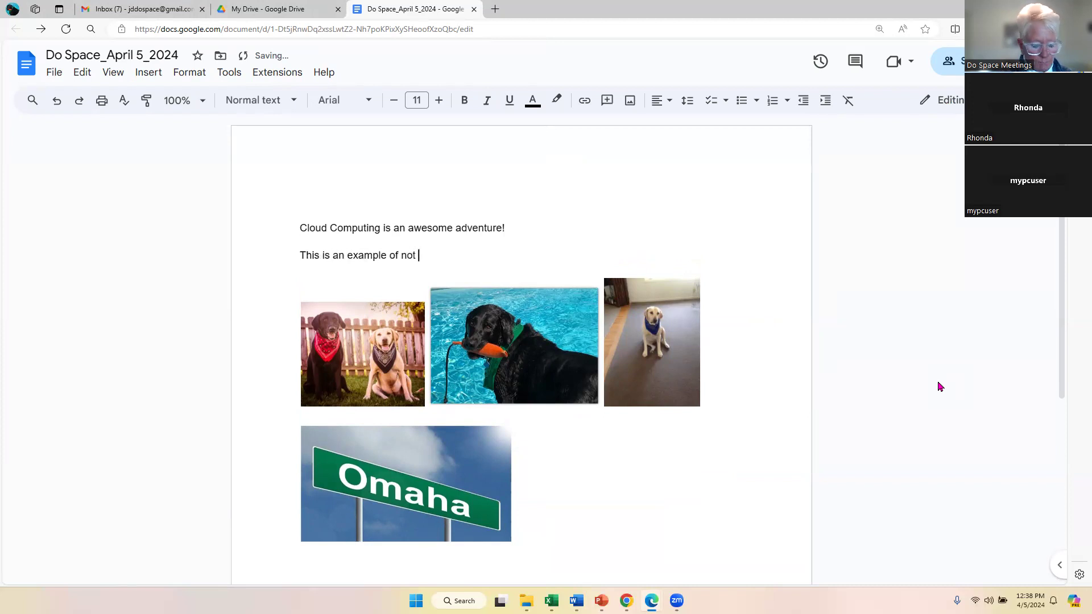
{"action": "type", "text": " syncing."}
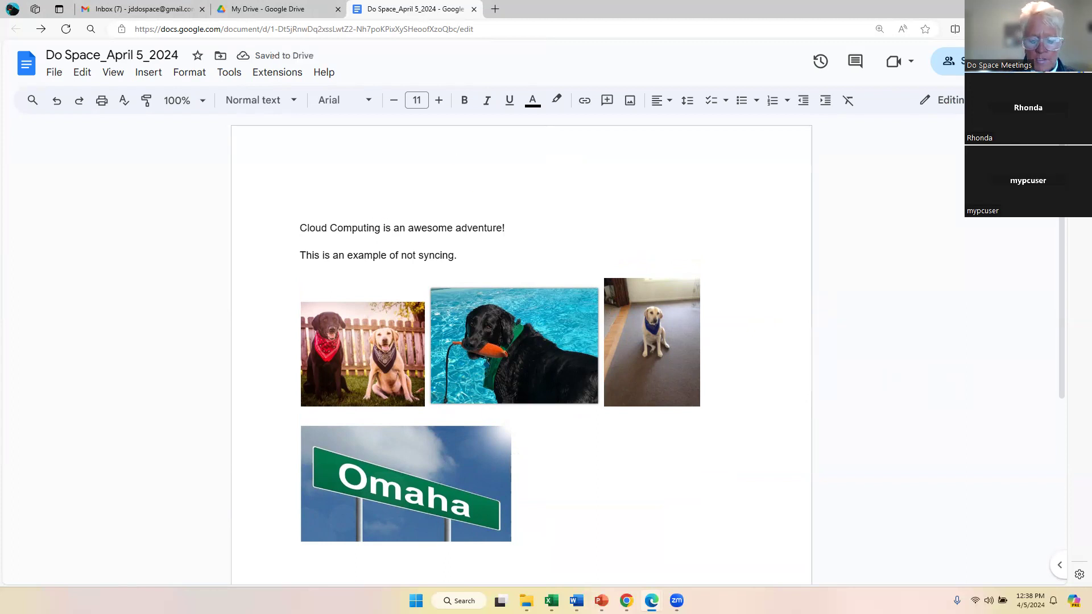
Close the downloaded Word copy without saving its changes
{"action": "mouse_move", "coordinate": [576, 601]}
{"action": "left_click", "coordinate": [641, 536]}
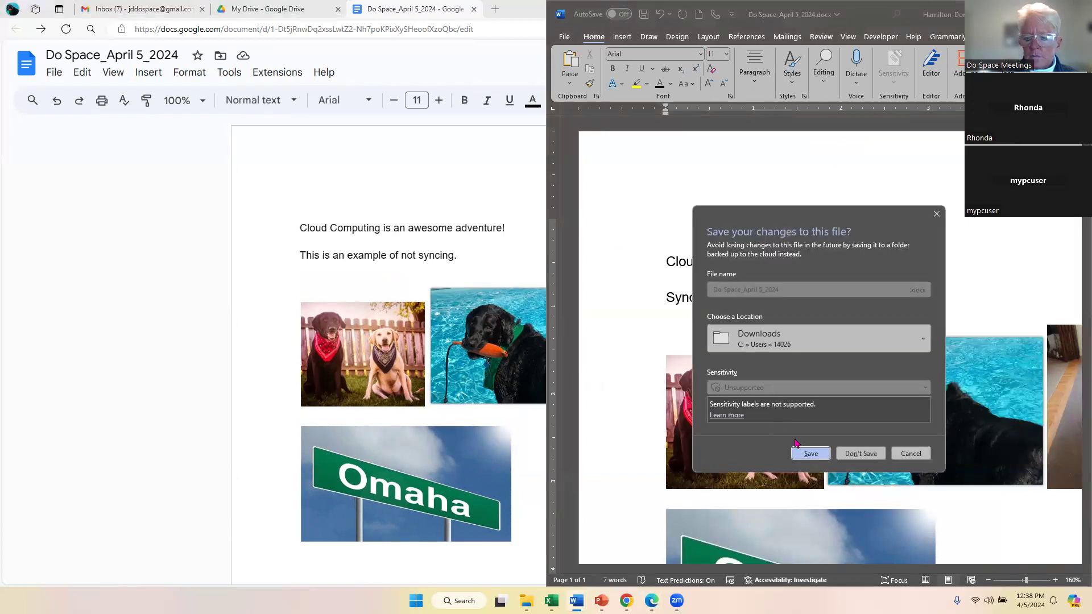
{"action": "left_click", "coordinate": [850, 453]}
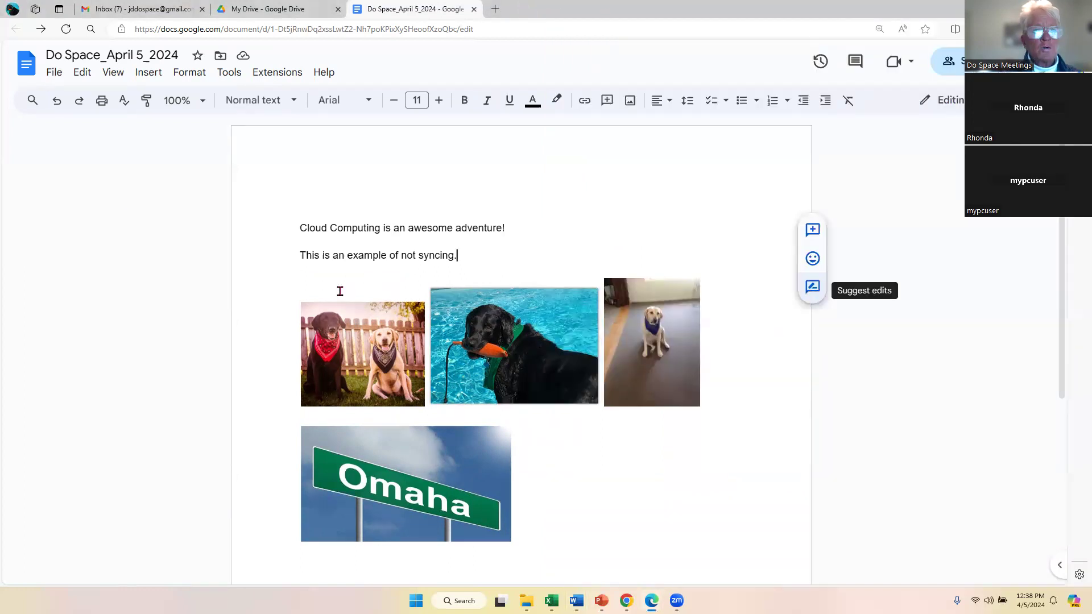
{"action": "left_click", "coordinate": [53, 73]}
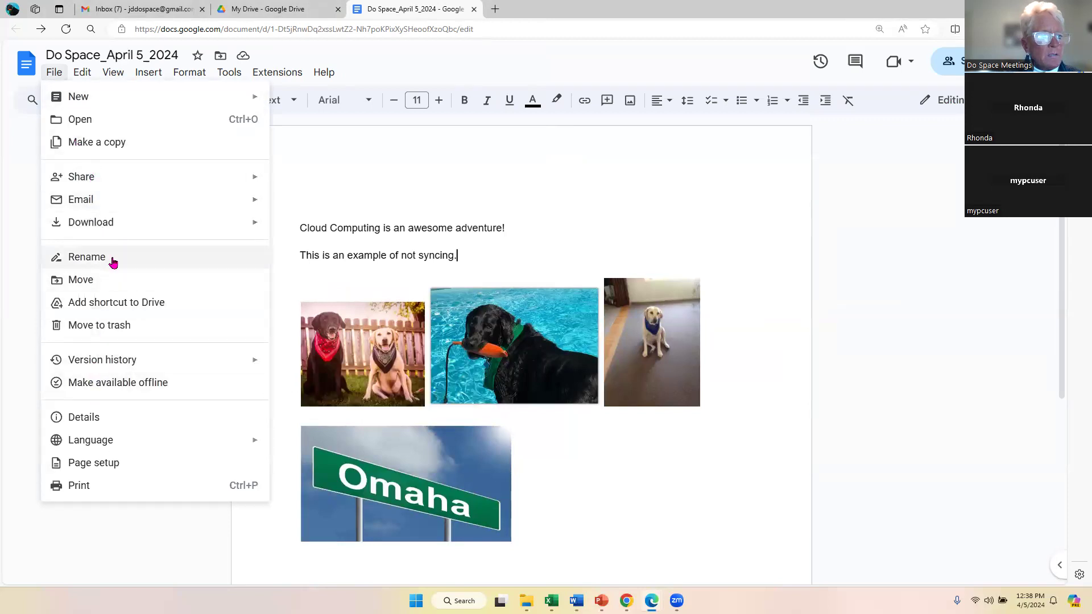
{"action": "mouse_move", "coordinate": [106, 227]}
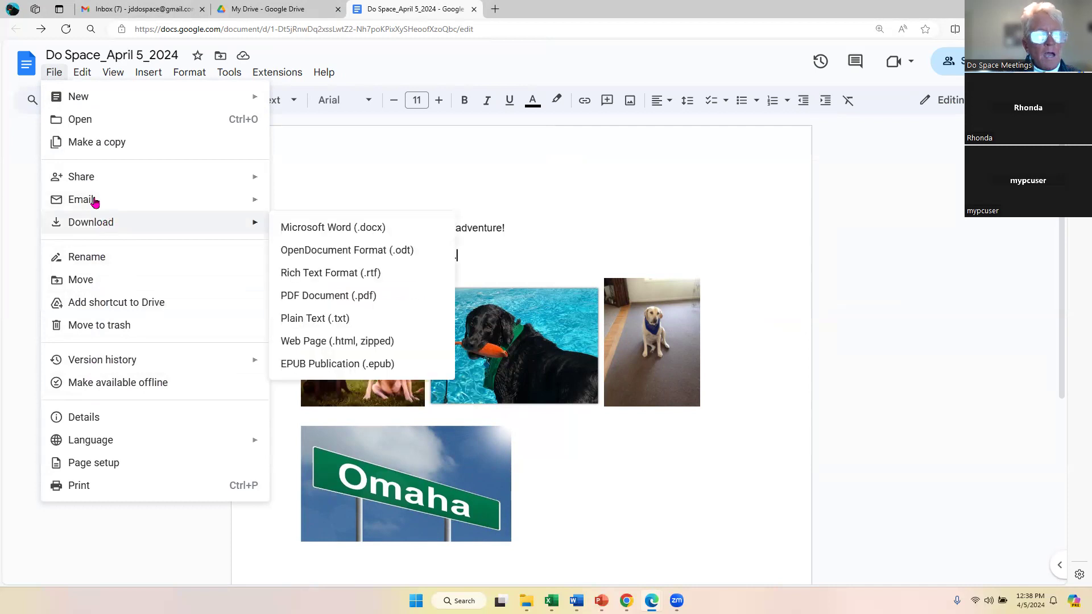
{"action": "mouse_move", "coordinate": [93, 200]}
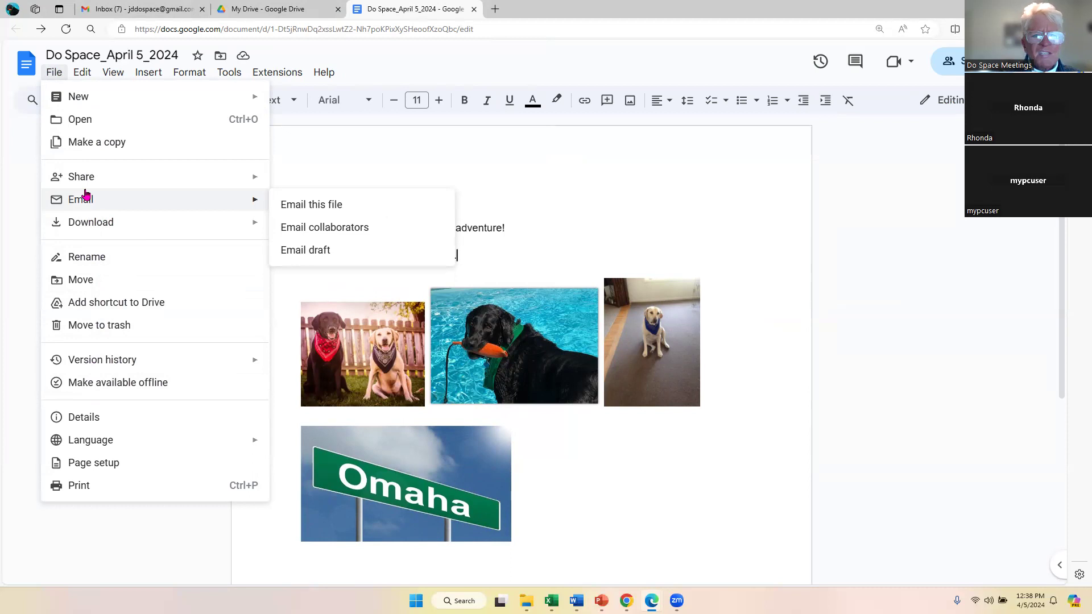
{"action": "mouse_move", "coordinate": [132, 80]}
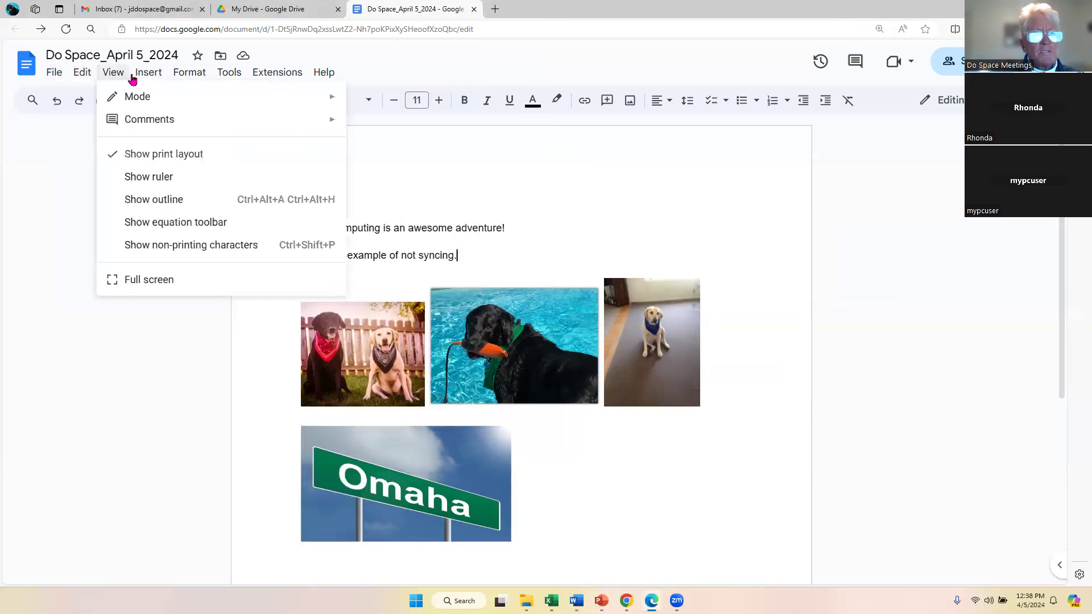
{"action": "mouse_move", "coordinate": [61, 78]}
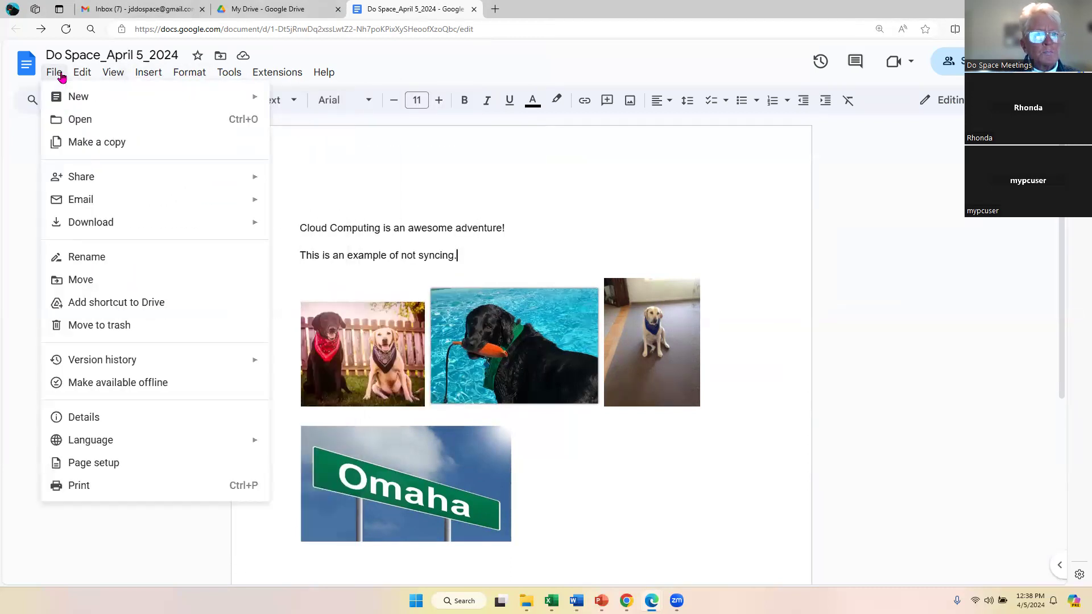
Close the Google Docs document and filter the My Drive file list to show only documents
{"action": "left_click", "coordinate": [474, 9]}
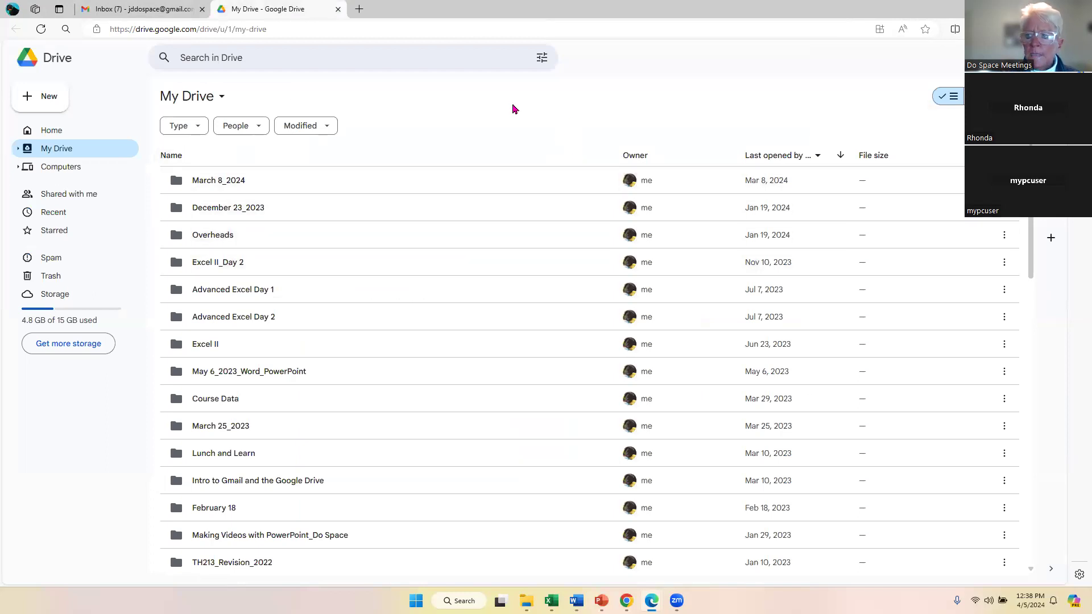
{"action": "scroll", "coordinate": [563, 233], "scroll_direction": "down", "scroll_amount": 7}
{"action": "scroll", "coordinate": [551, 217], "scroll_direction": "down", "scroll_amount": 7}
{"action": "scroll", "coordinate": [538, 200], "scroll_direction": "up", "scroll_amount": 6}
{"action": "scroll", "coordinate": [529, 179], "scroll_direction": "up", "scroll_amount": 4}
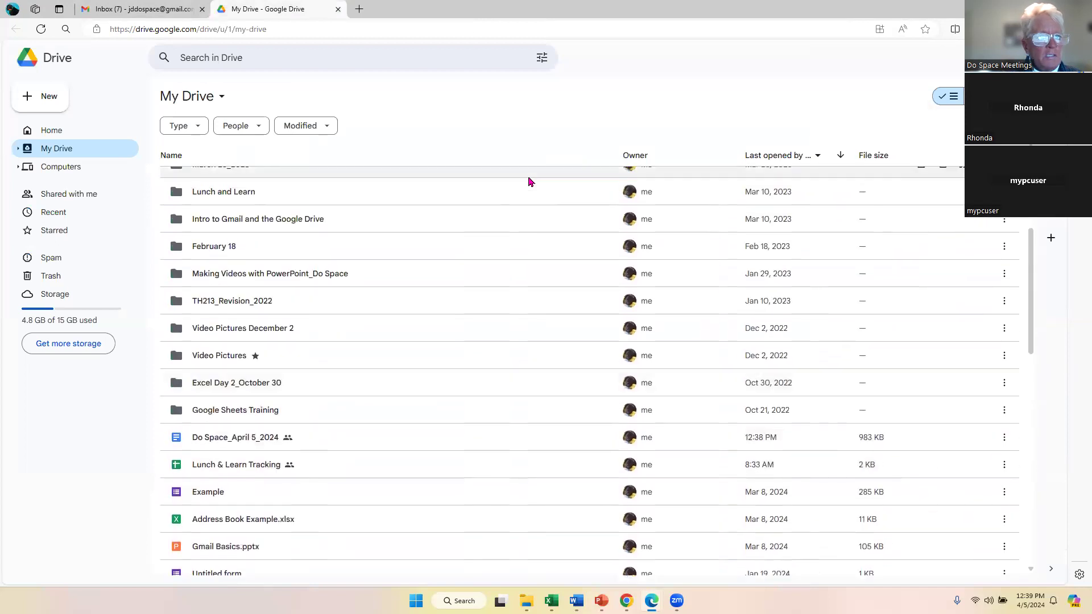
{"action": "scroll", "coordinate": [459, 164], "scroll_direction": "up", "scroll_amount": 5}
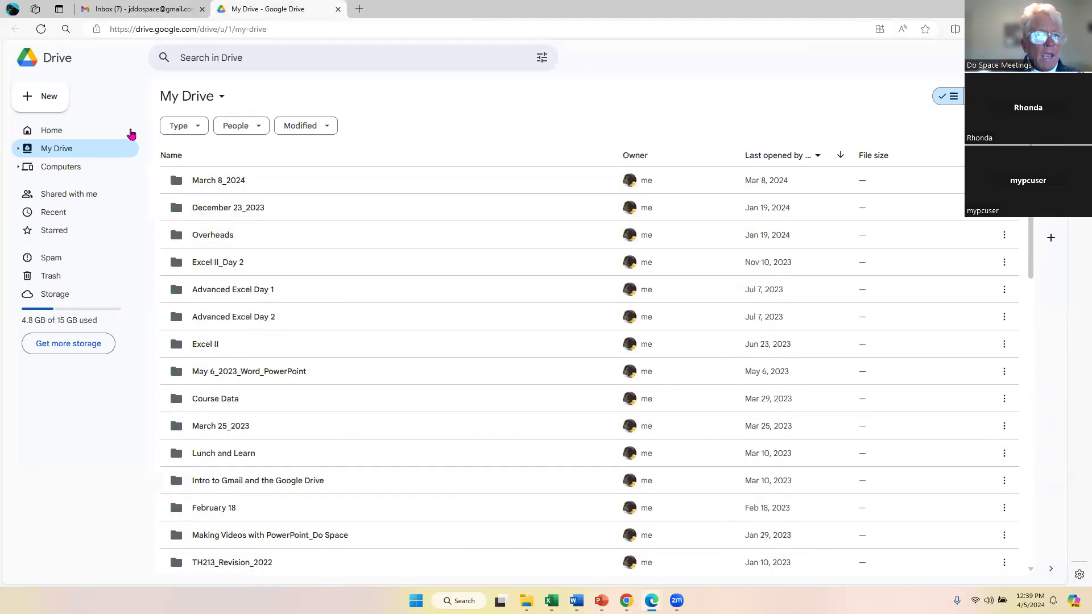
{"action": "left_click", "coordinate": [197, 133]}
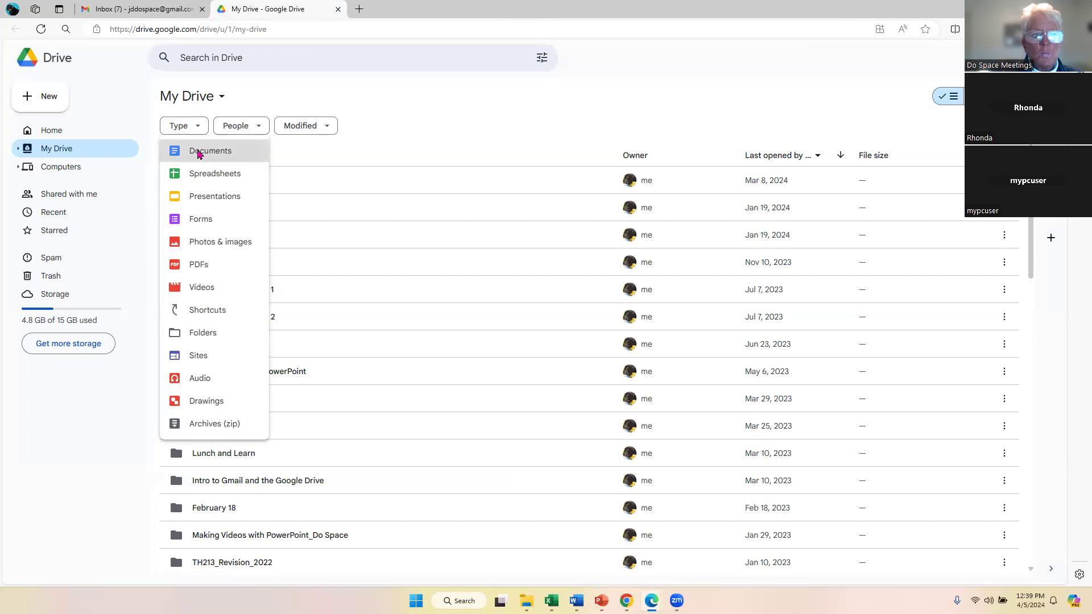
{"action": "left_click", "coordinate": [199, 151]}
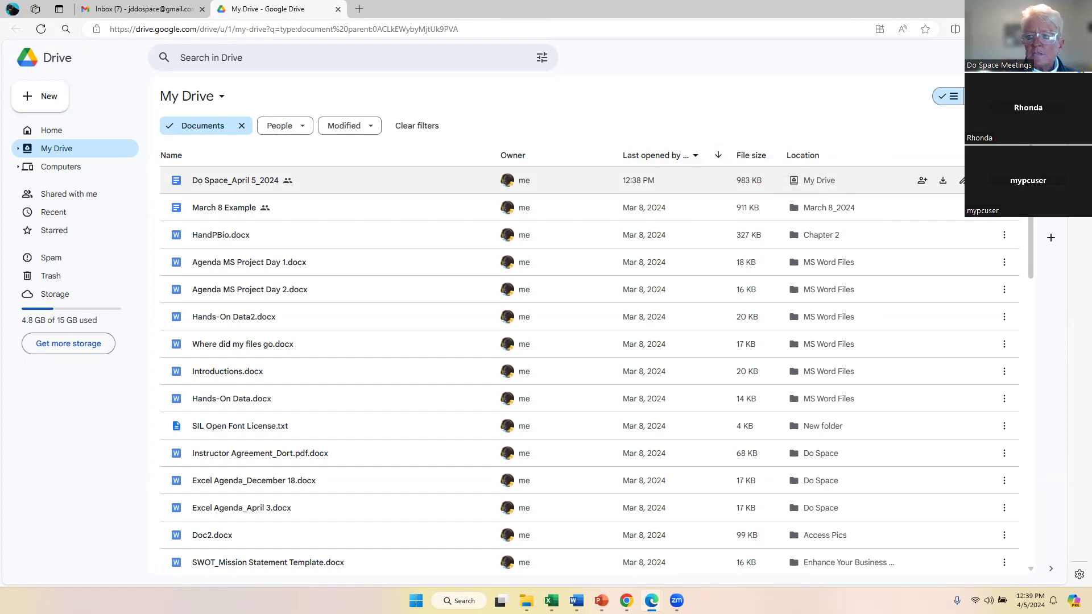
{"action": "left_click", "coordinate": [398, 180]}
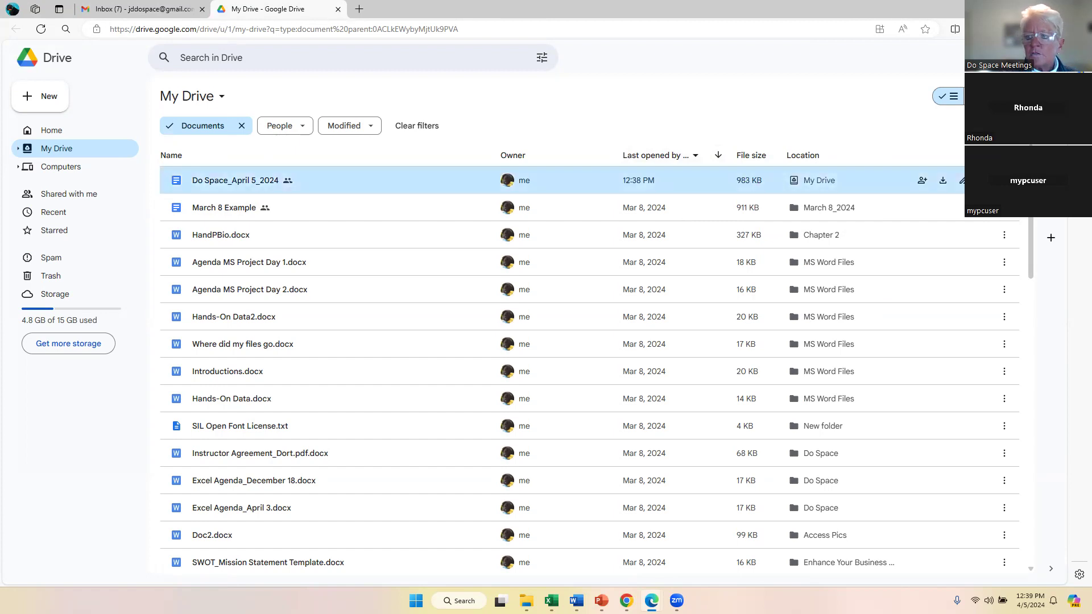
{"action": "right_click", "coordinate": [813, 193]}
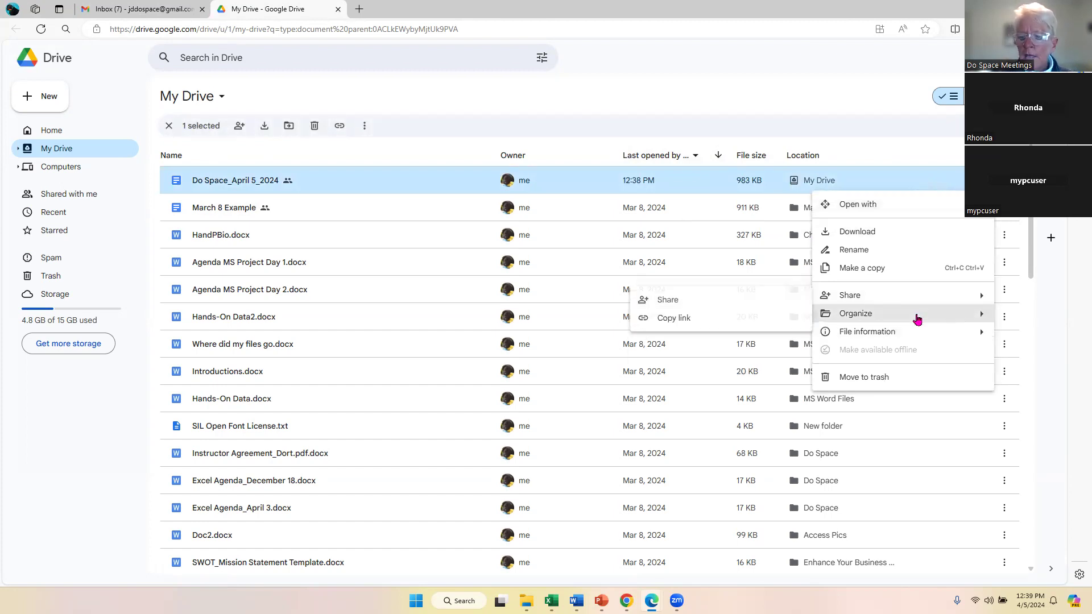
{"action": "mouse_move", "coordinate": [917, 320]}
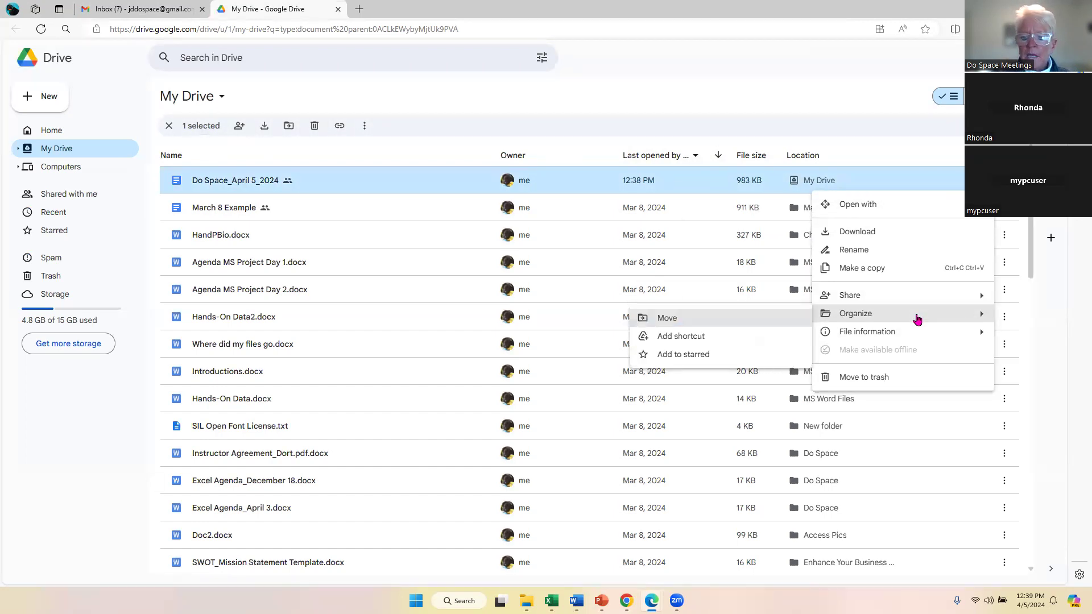
{"action": "left_click", "coordinate": [704, 322]}
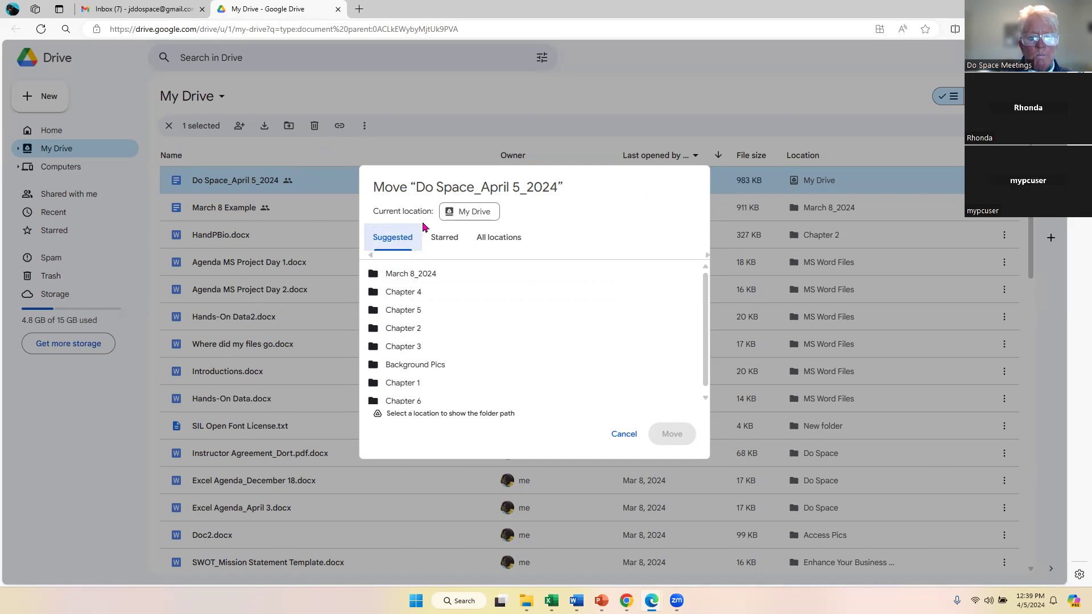
{"action": "scroll", "coordinate": [516, 341], "scroll_direction": "down", "scroll_amount": 1}
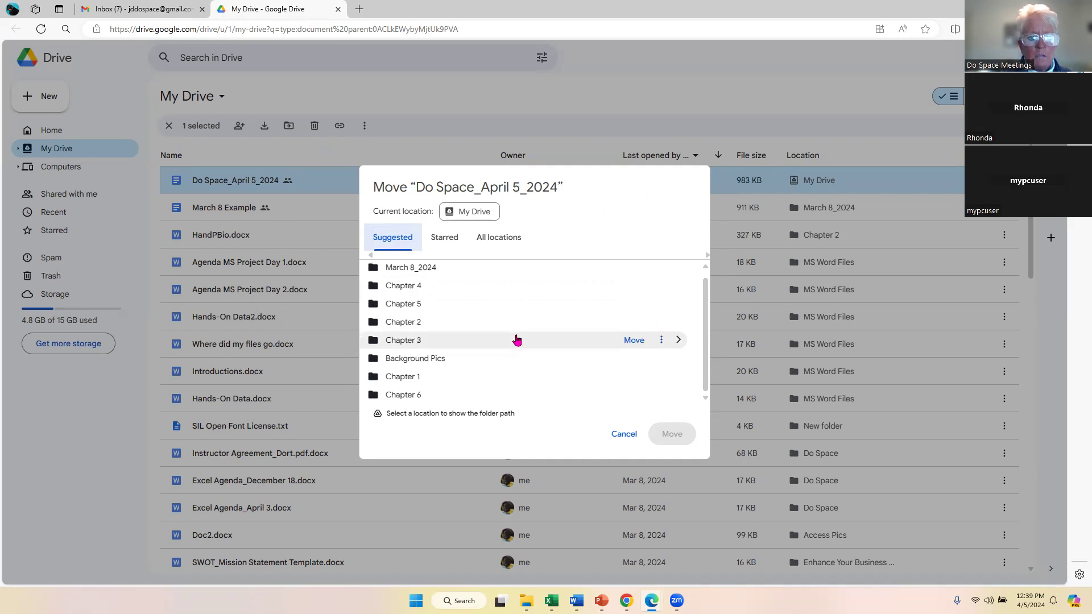
{"action": "scroll", "coordinate": [529, 284], "scroll_direction": "up", "scroll_amount": 1}
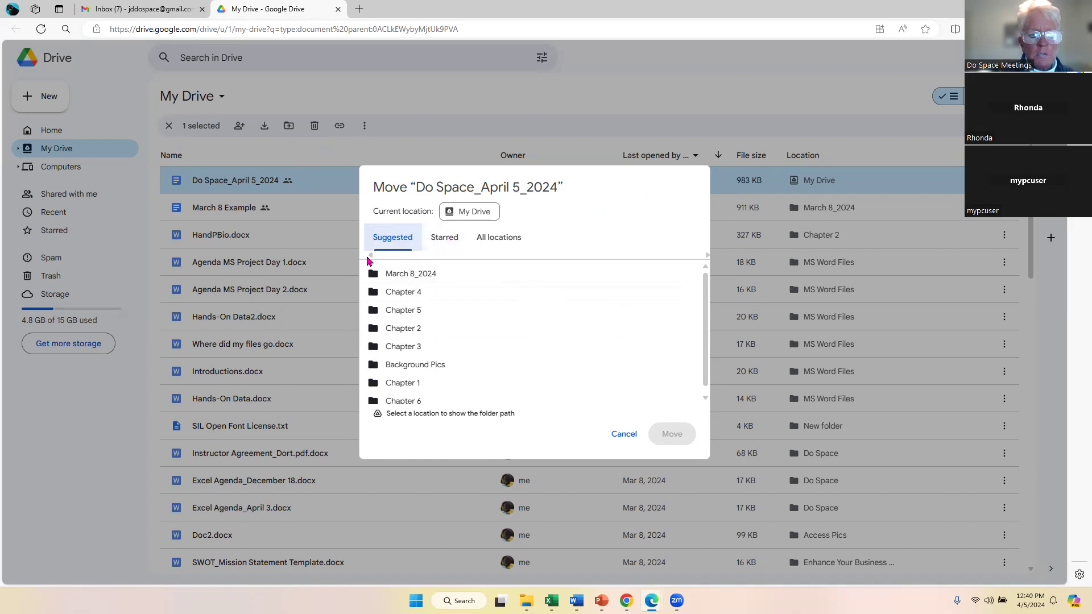
{"action": "left_click", "coordinate": [628, 433]}
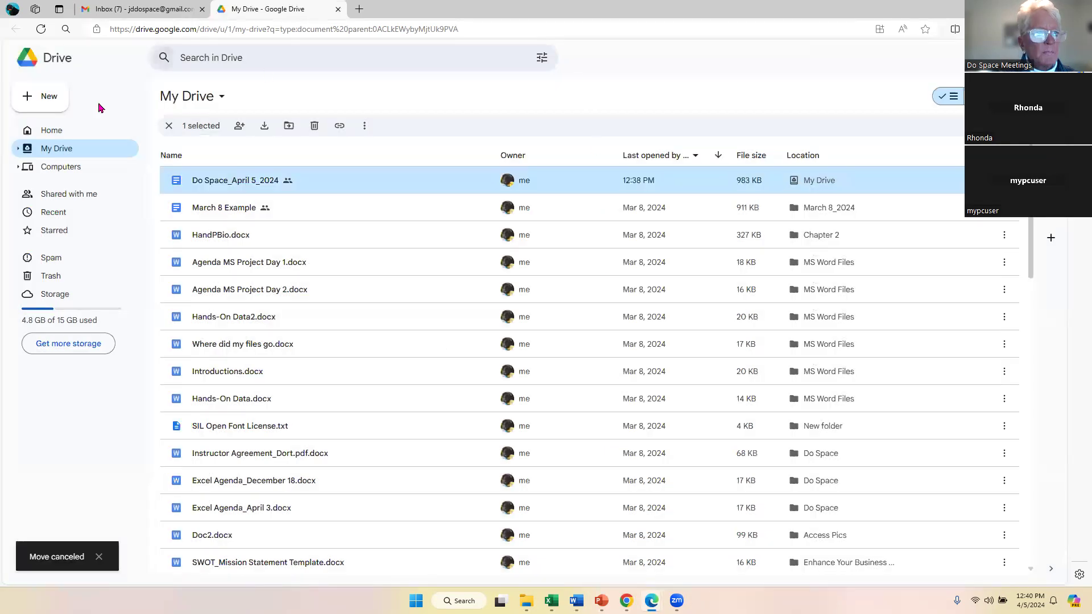
Create a new Drive folder named April 5_2024
{"action": "left_click", "coordinate": [60, 135]}
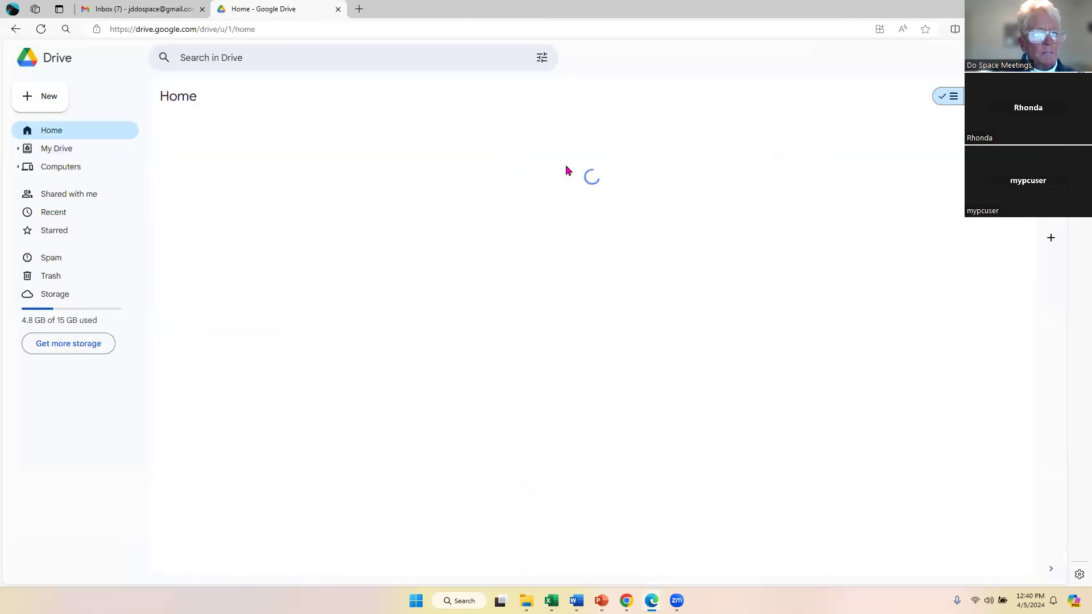
{"action": "left_click", "coordinate": [57, 106]}
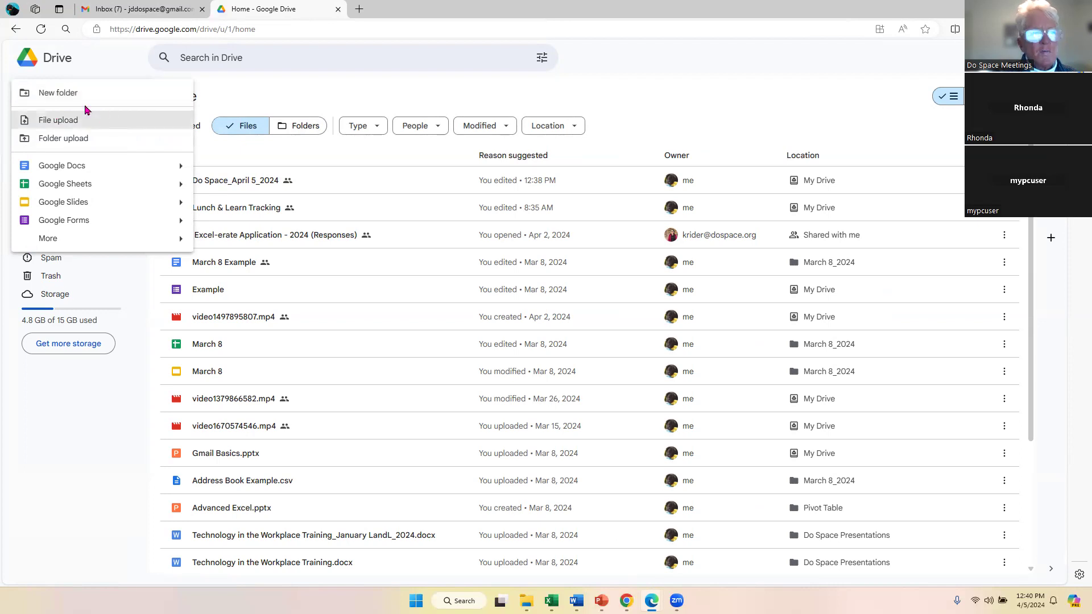
{"action": "left_click", "coordinate": [78, 97]}
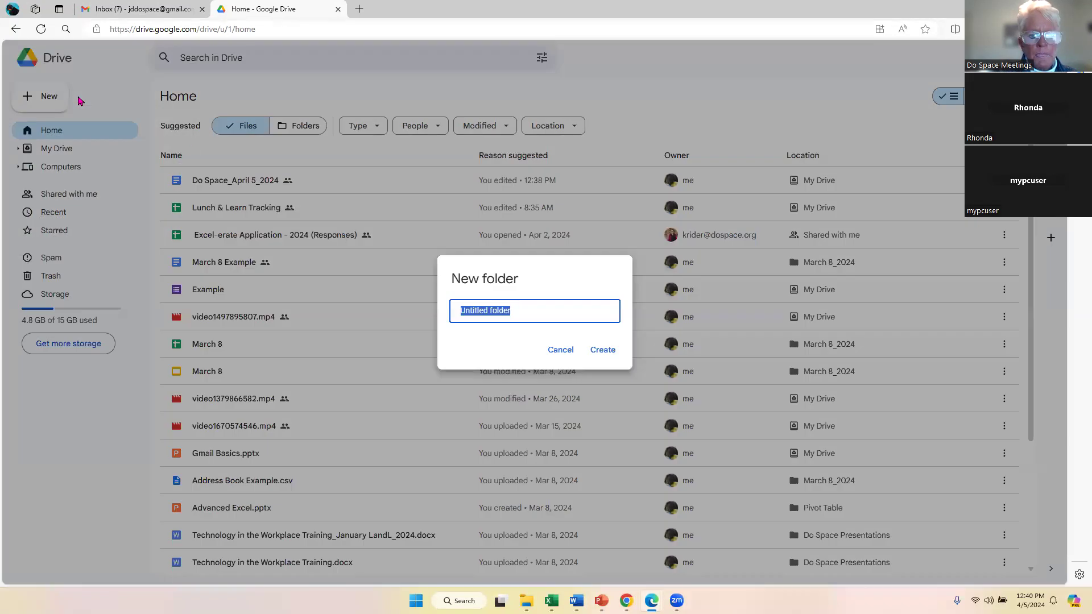
{"action": "type", "text": "April 5_2024"}
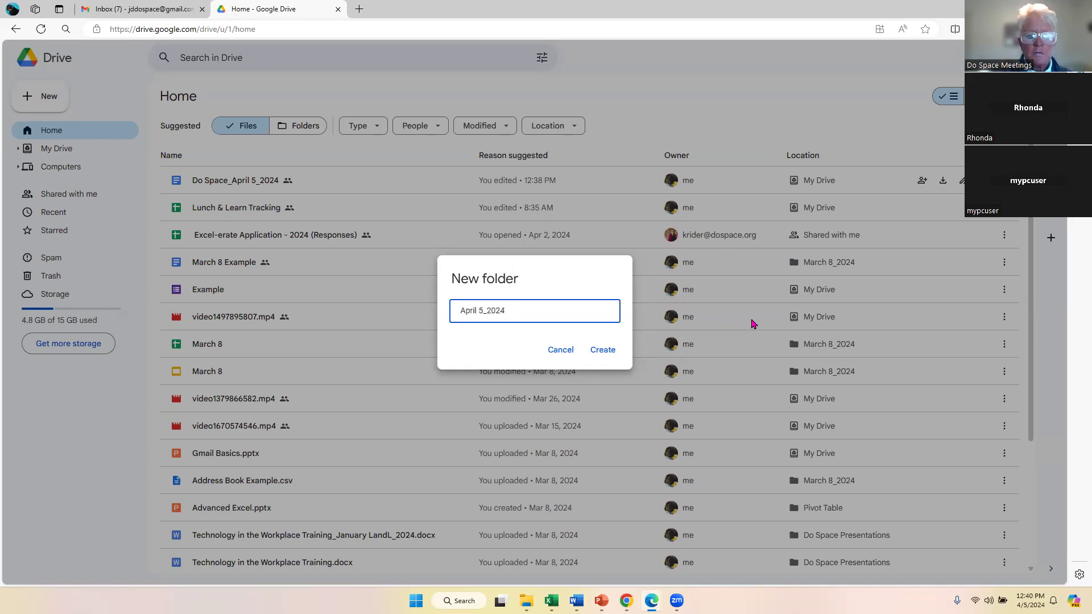
{"action": "left_click", "coordinate": [607, 349]}
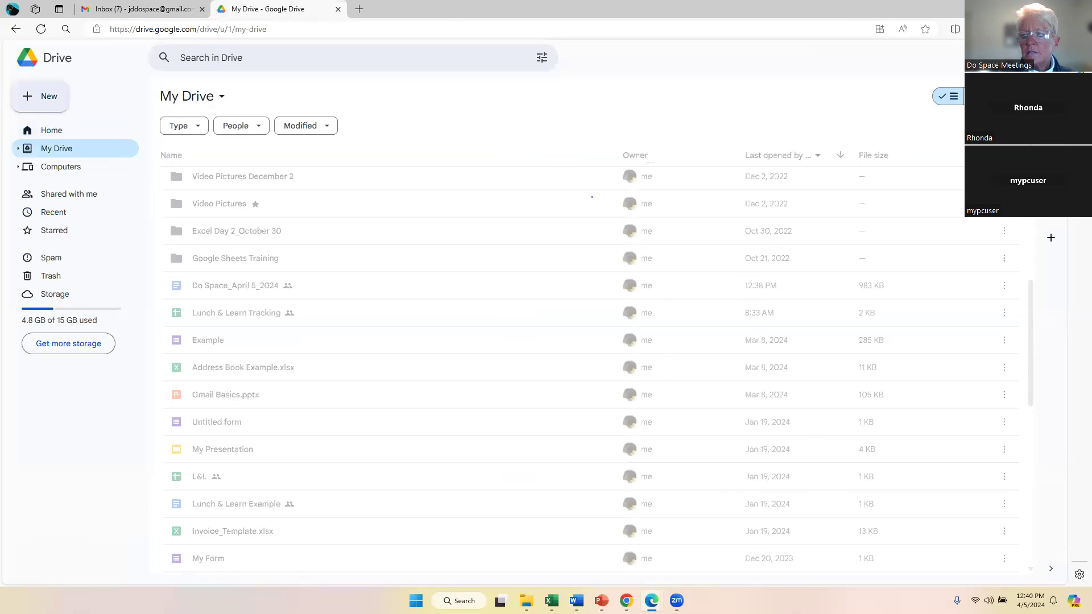
Move the Video Pictures December 2 folder from My Drive into the April 5_2024 folder
{"action": "left_click", "coordinate": [1003, 181]}
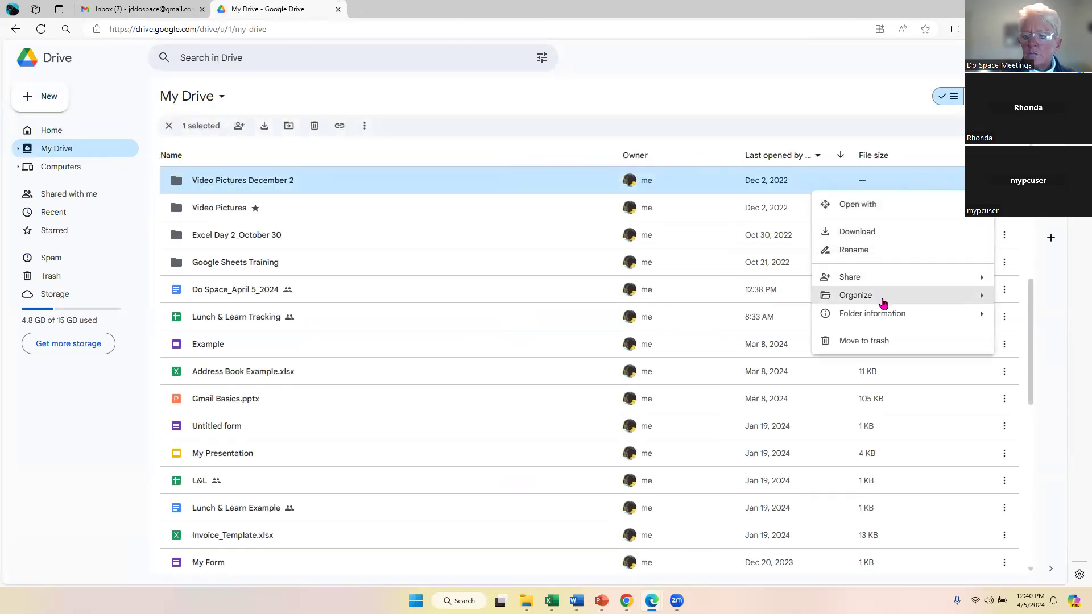
{"action": "mouse_move", "coordinate": [883, 301]}
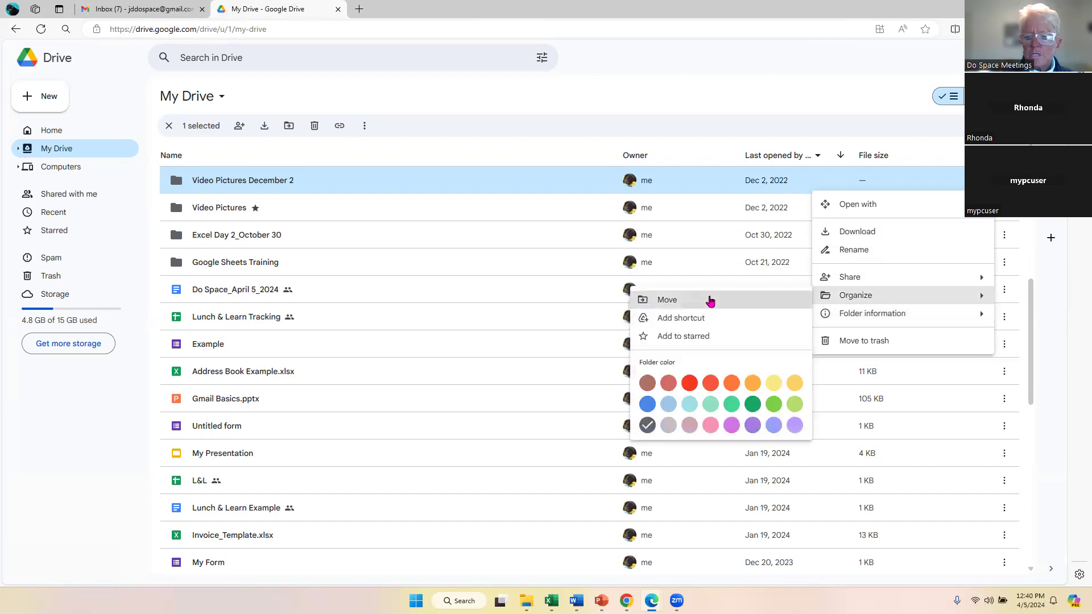
{"action": "scroll", "coordinate": [711, 300], "scroll_direction": "up", "scroll_amount": 7}
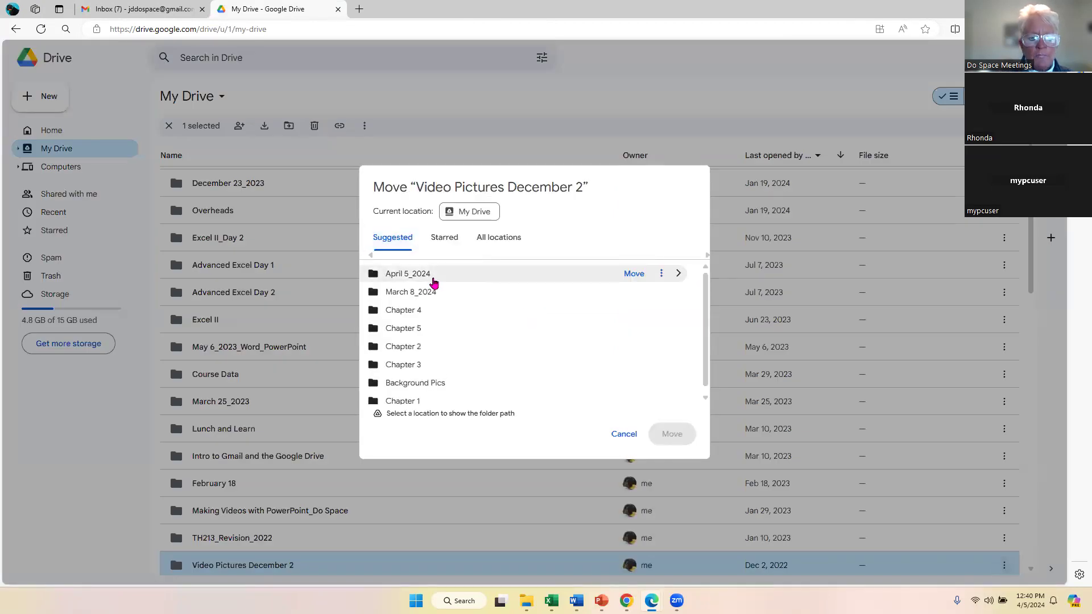
{"action": "left_click", "coordinate": [437, 277]}
{"action": "left_click", "coordinate": [673, 433]}
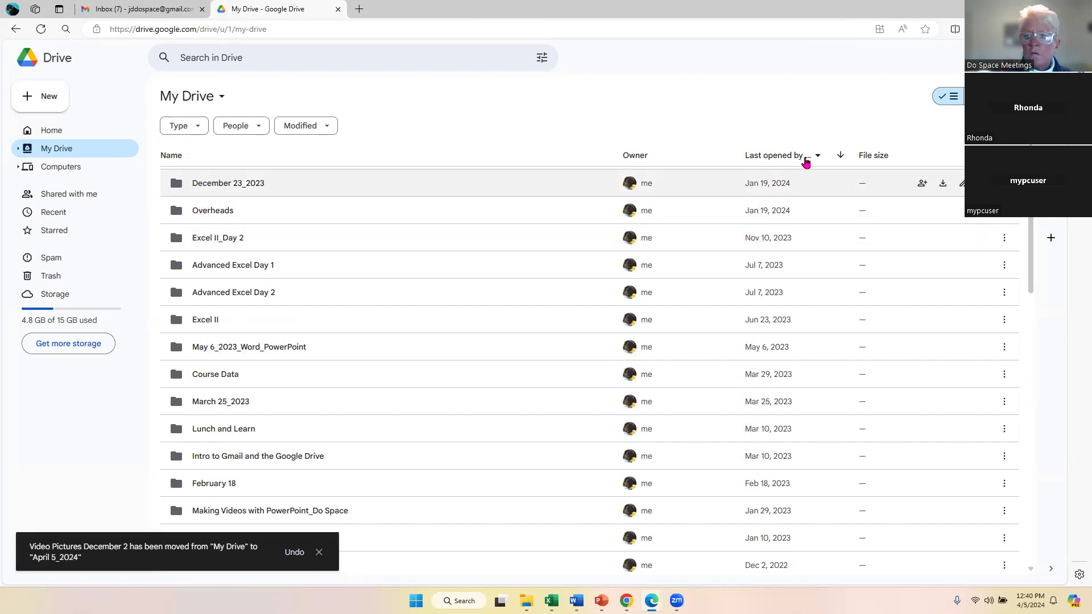
Sort the My Drive list by Last modified by me and look through the type, people and modified filter options
{"action": "left_click", "coordinate": [769, 157]}
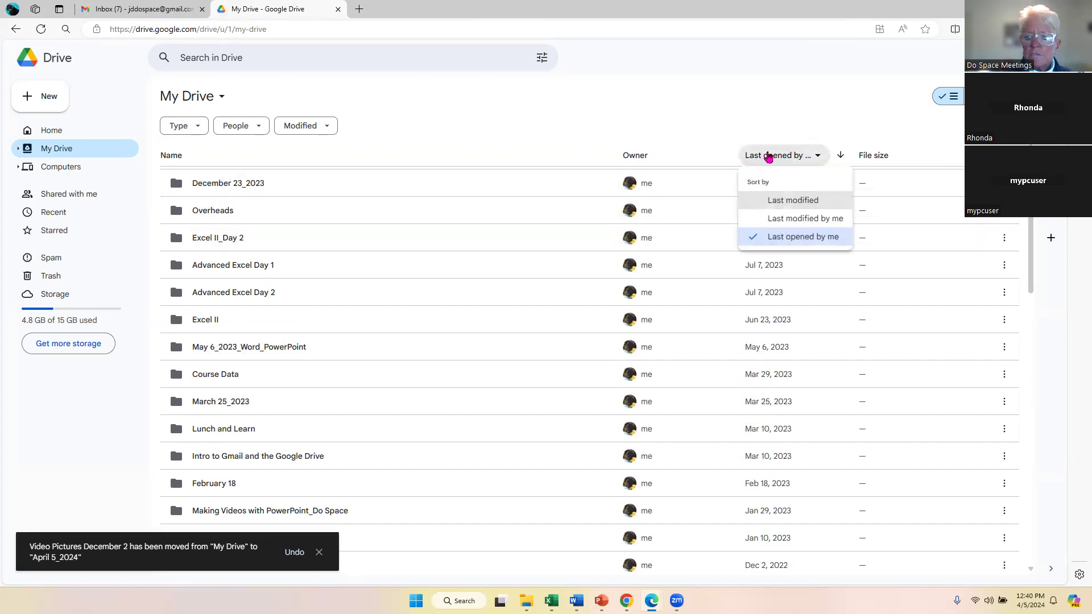
{"action": "left_click", "coordinate": [787, 226]}
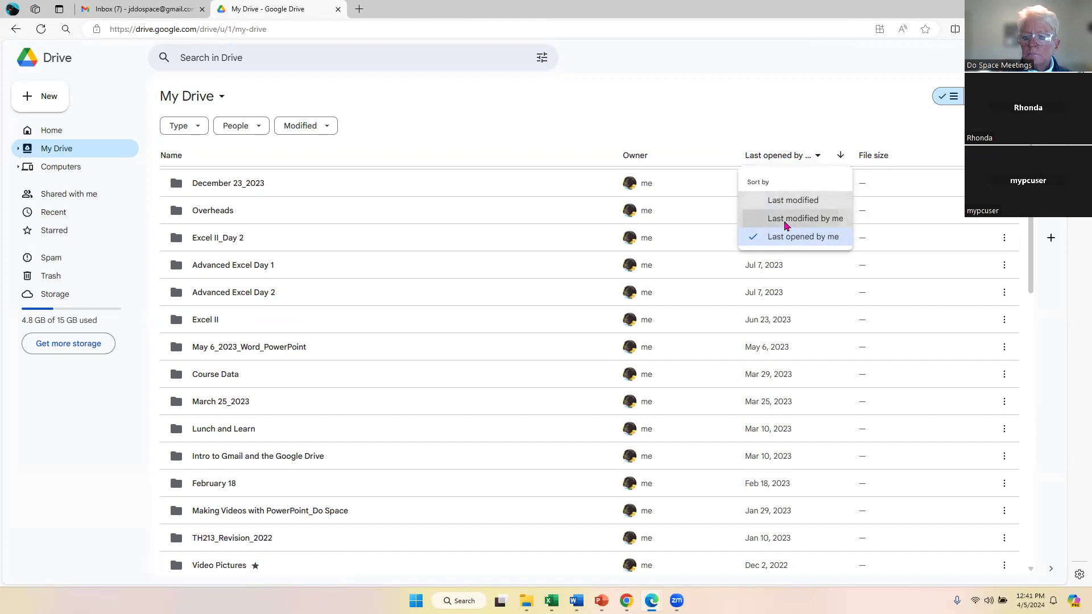
{"action": "left_click", "coordinate": [200, 130]}
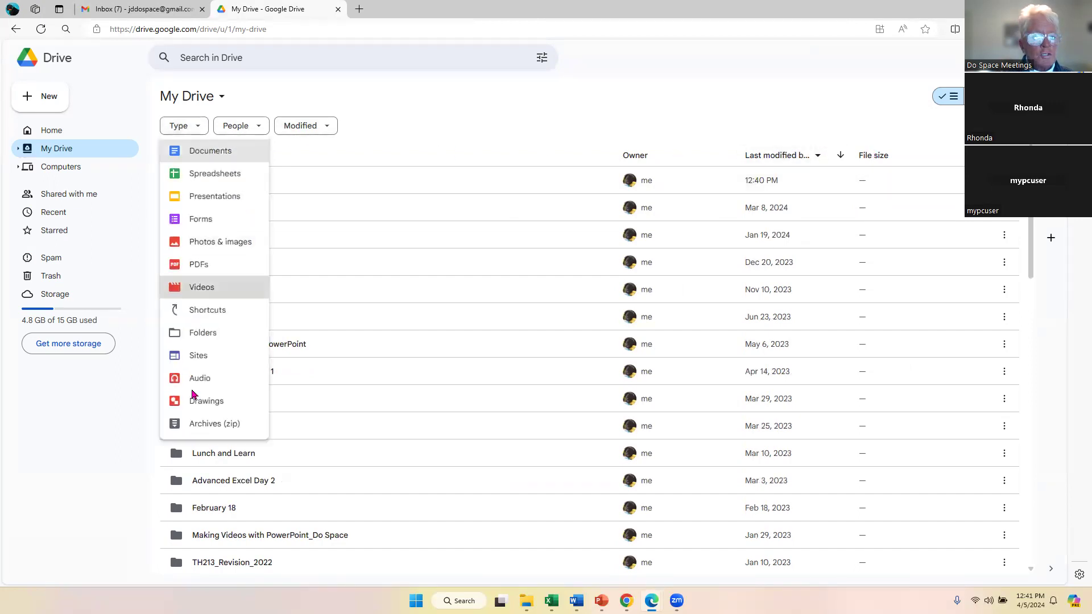
{"action": "left_click", "coordinate": [268, 130]}
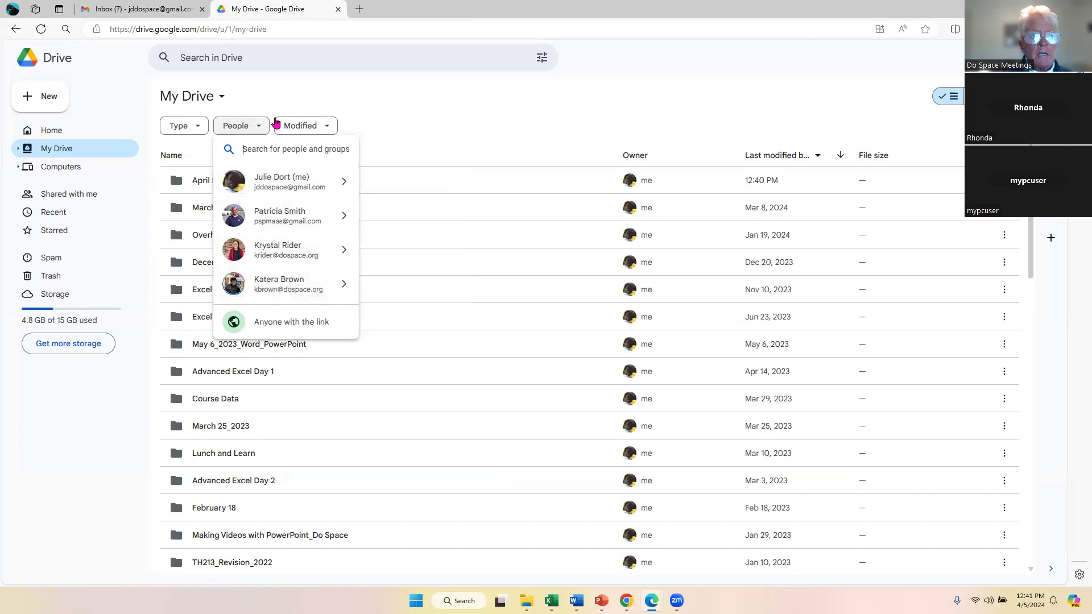
{"action": "left_click", "coordinate": [329, 129]}
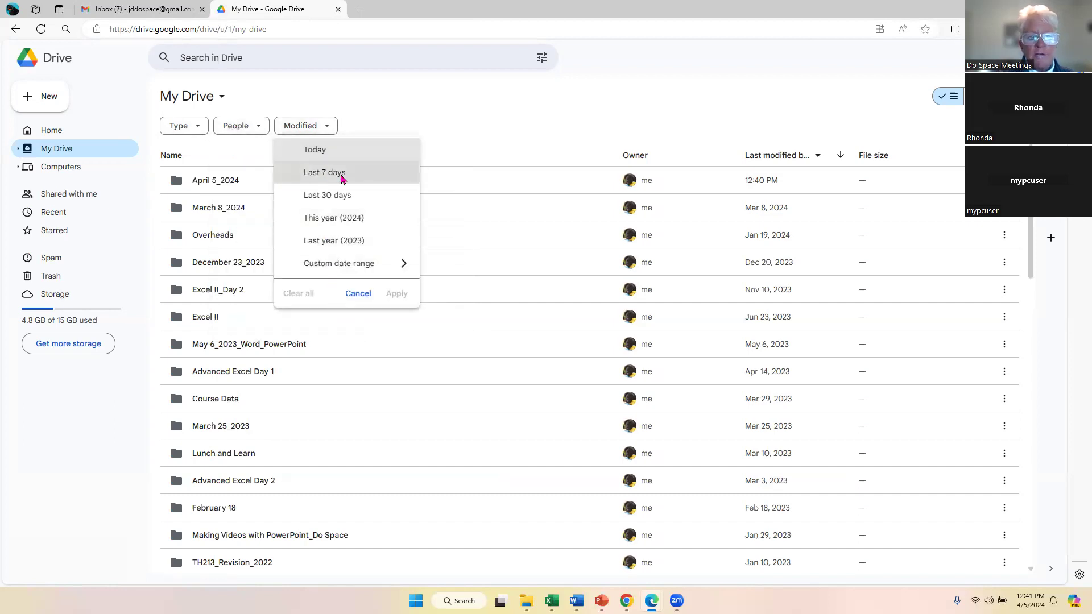
{"action": "left_click", "coordinate": [448, 104]}
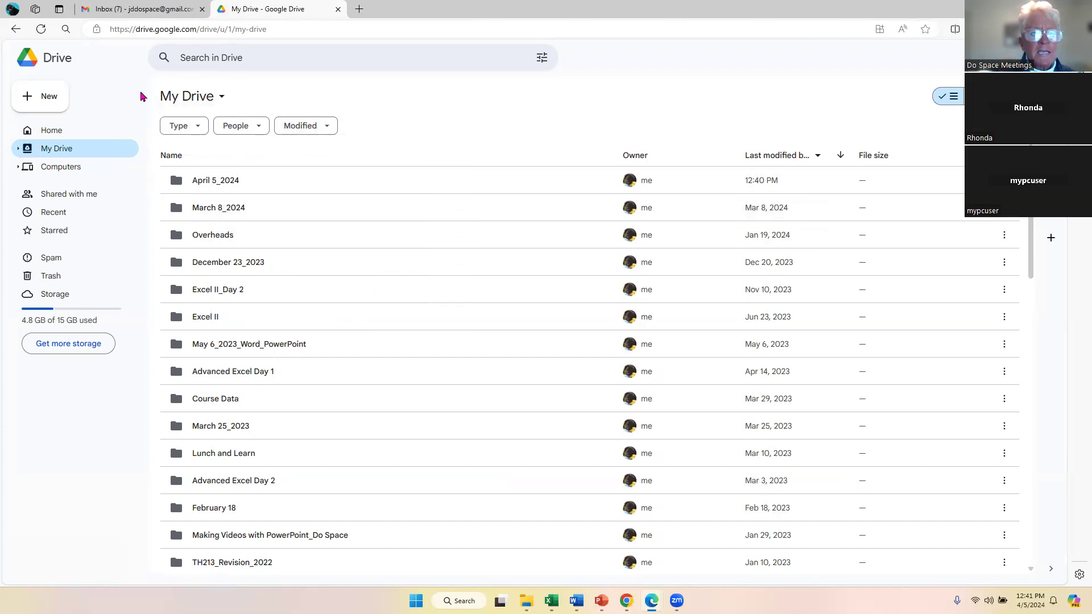
Enter "Advanced excel day 1" as the Drive search text, check the suggested files and dismiss the suggestions
{"action": "left_click", "coordinate": [242, 60]}
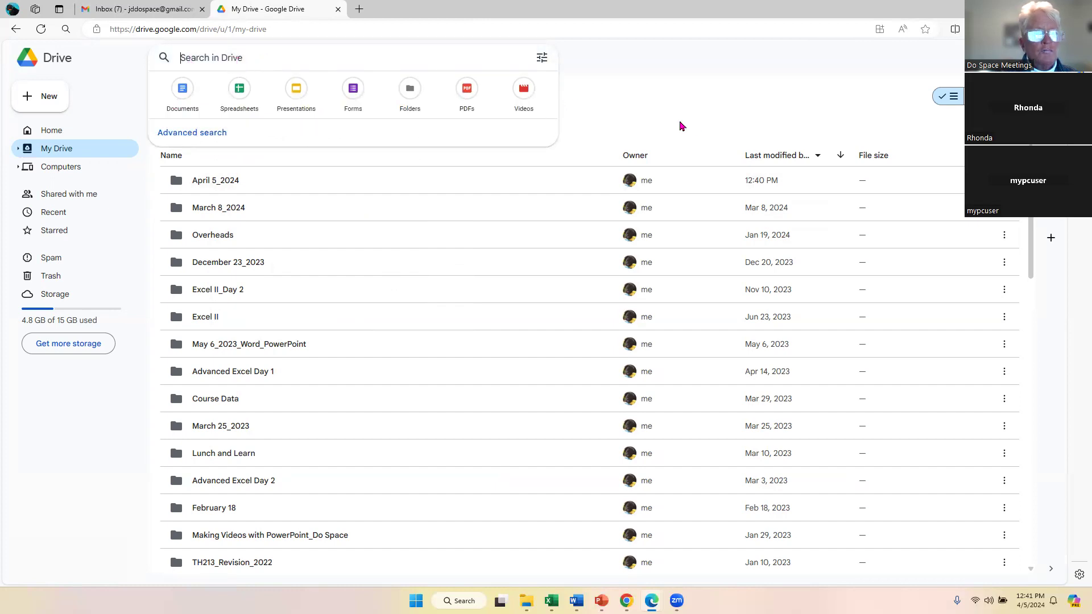
{"action": "type", "text": "a"}
{"action": "key", "text": "BackSpace"}
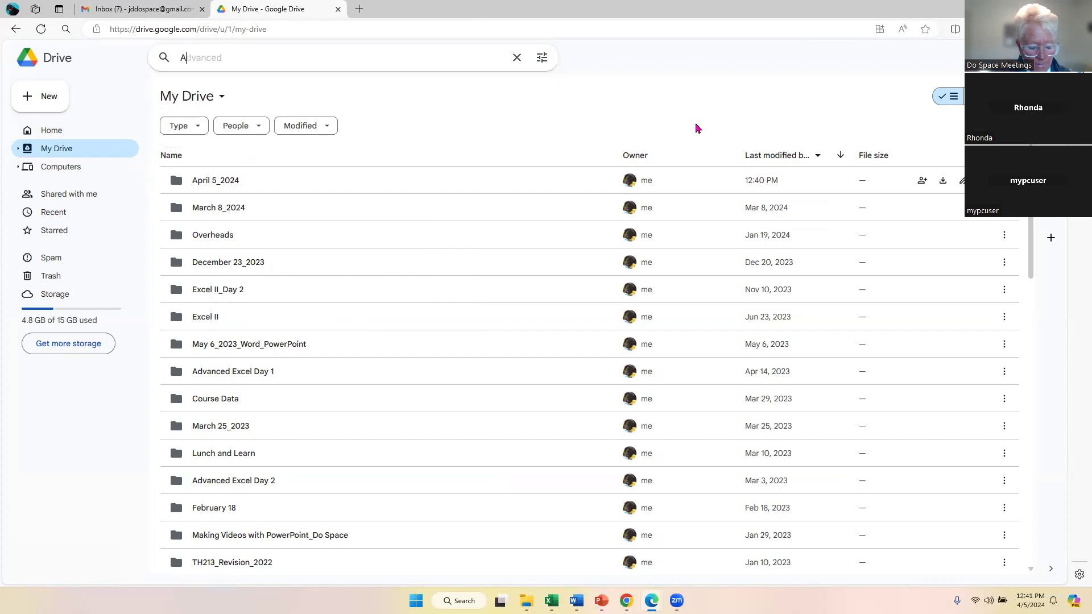
{"action": "type", "text": "Advanced day 11"}
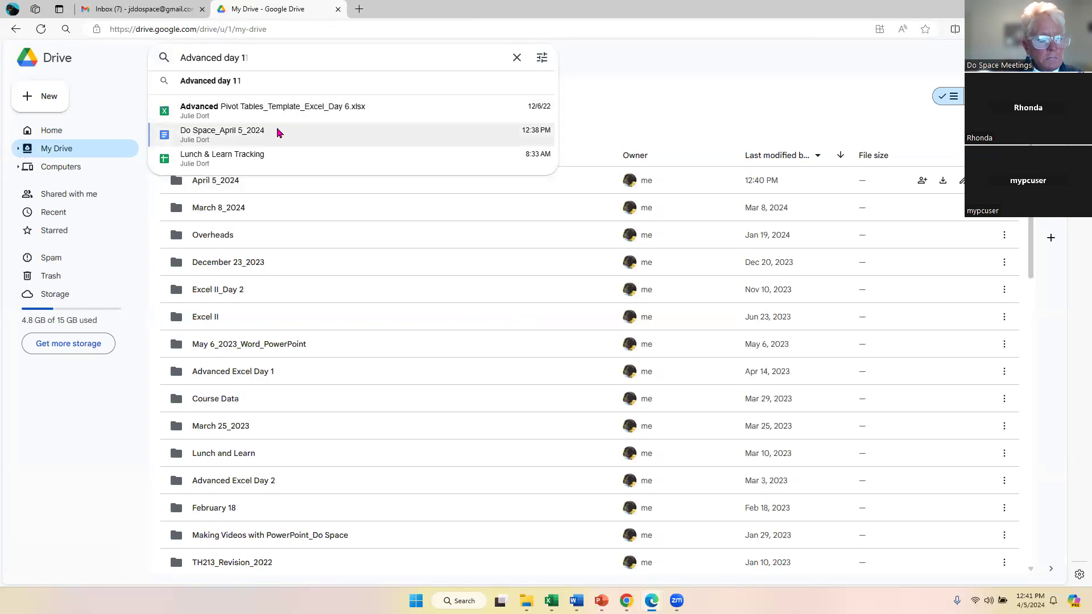
{"action": "left_click", "coordinate": [226, 57]}
{"action": "type", "text": "excel"}
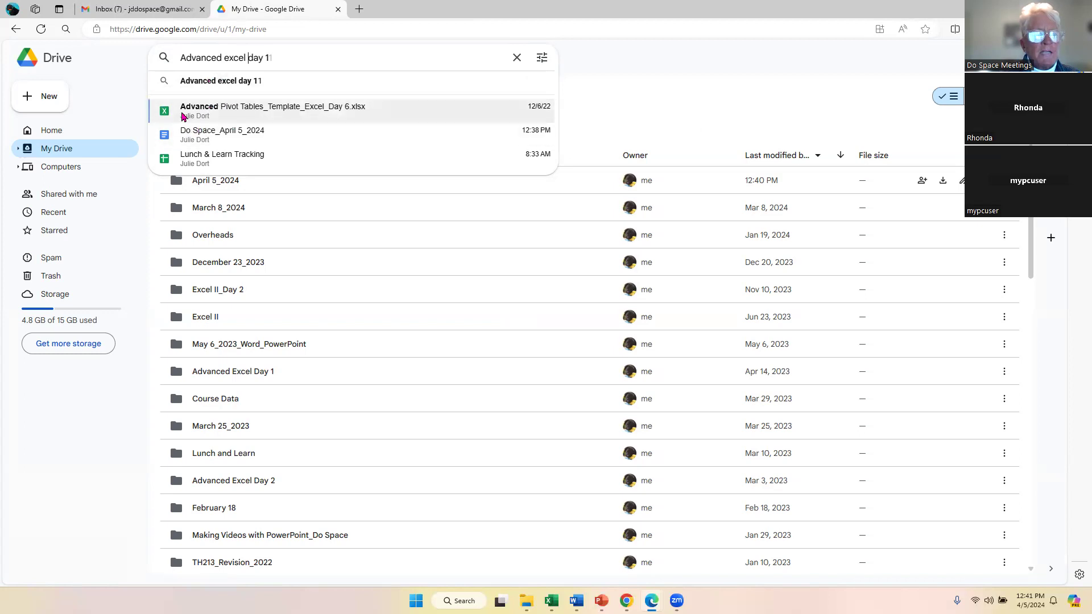
{"action": "key", "text": "Escape"}
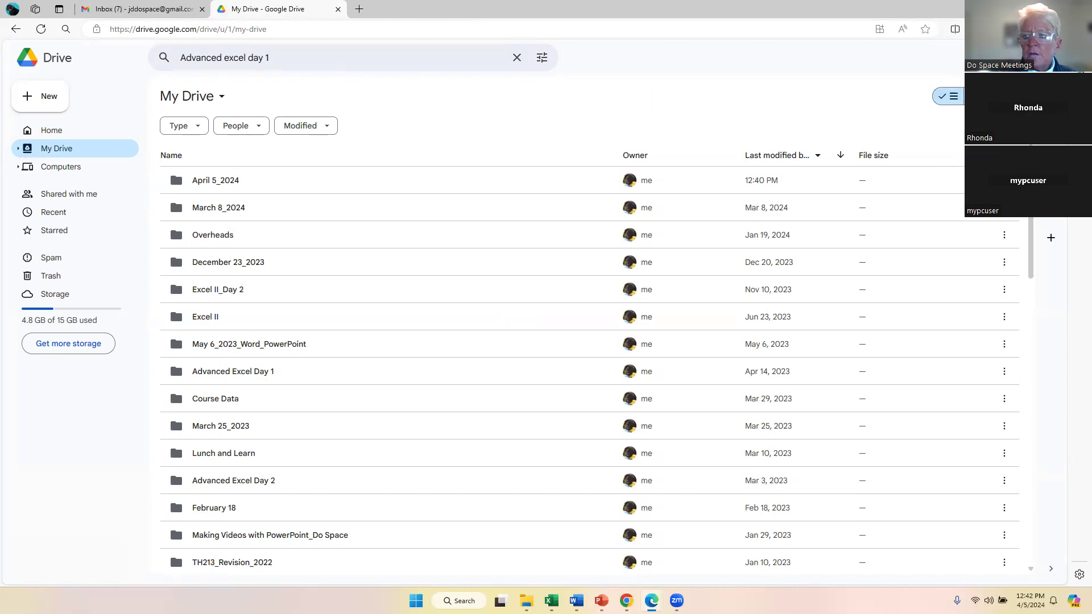
Switch My Drive to the grid layout and look over the folders and file thumbnails
{"action": "key", "text": "v"}
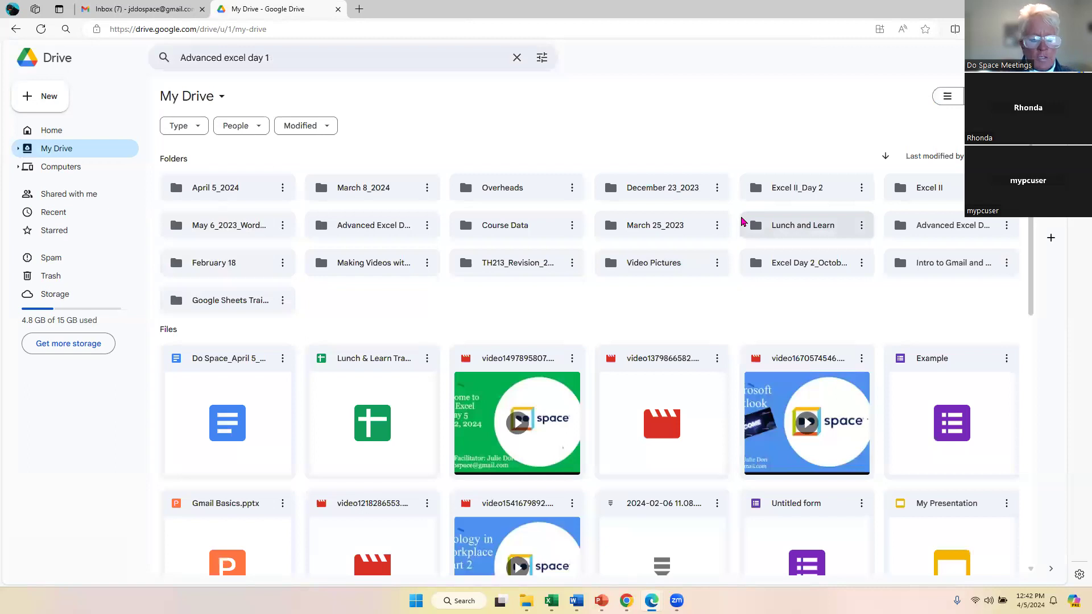
{"action": "scroll", "coordinate": [739, 213], "scroll_direction": "down", "scroll_amount": 4}
{"action": "scroll", "coordinate": [733, 199], "scroll_direction": "up", "scroll_amount": 4}
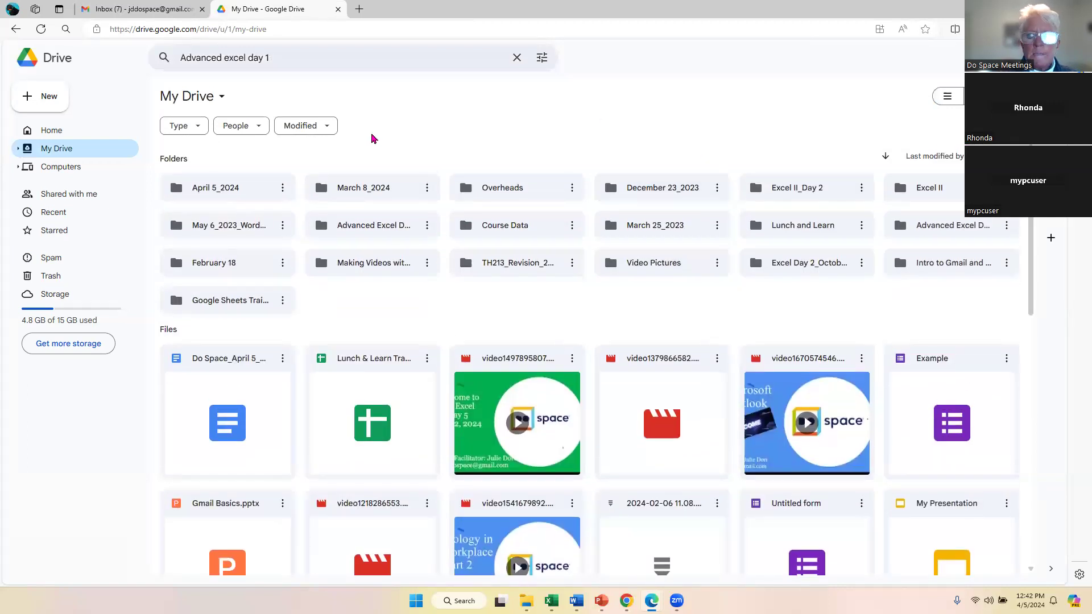
Create a new blank Google Slides presentation from My Drive
{"action": "left_click", "coordinate": [50, 102]}
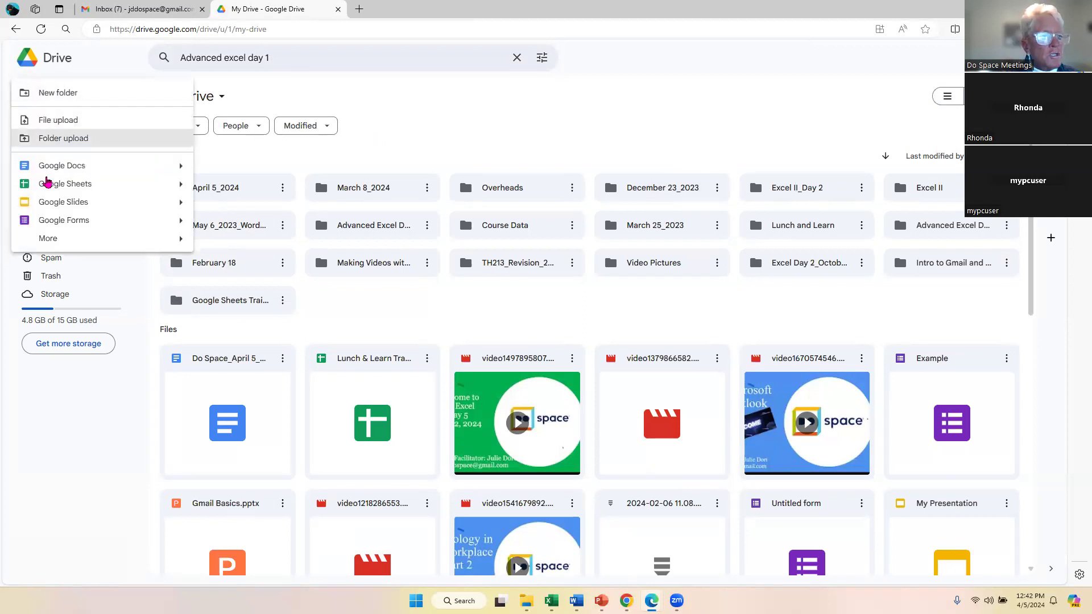
{"action": "left_click", "coordinate": [48, 203]}
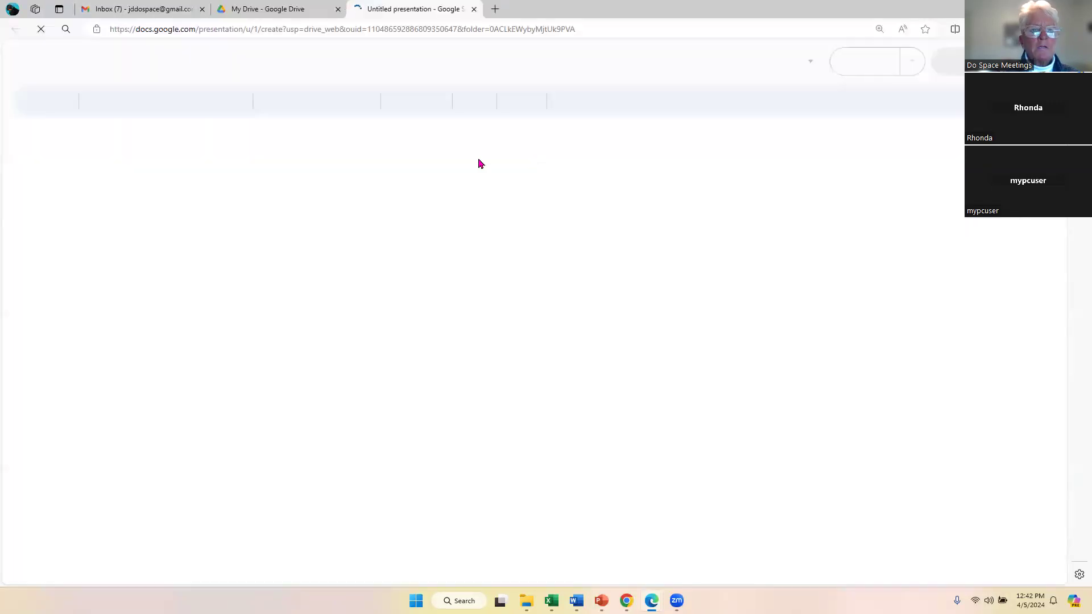
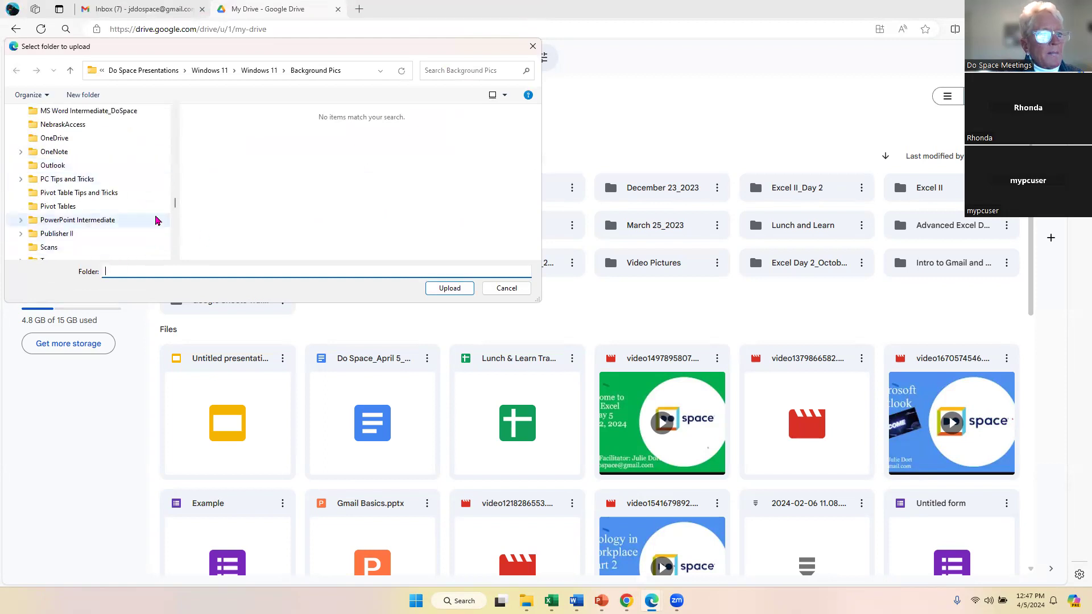
Upload the local OneDrive folder to My Drive and clear the Drive search text
{"action": "left_click", "coordinate": [105, 139]}
{"action": "left_click", "coordinate": [443, 289]}
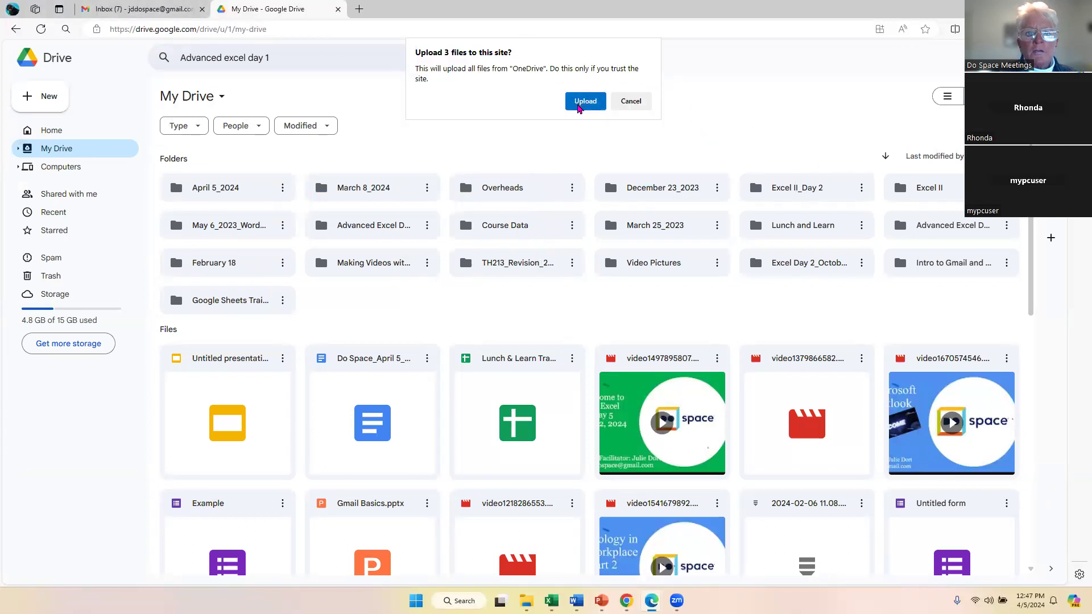
{"action": "left_click", "coordinate": [581, 102]}
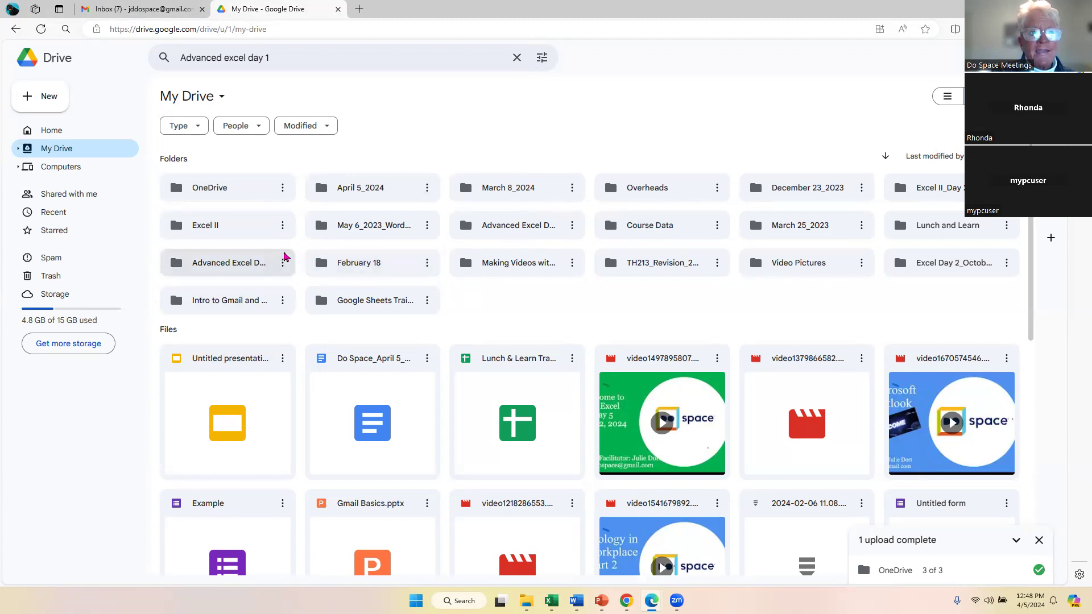
{"action": "left_click", "coordinate": [516, 58]}
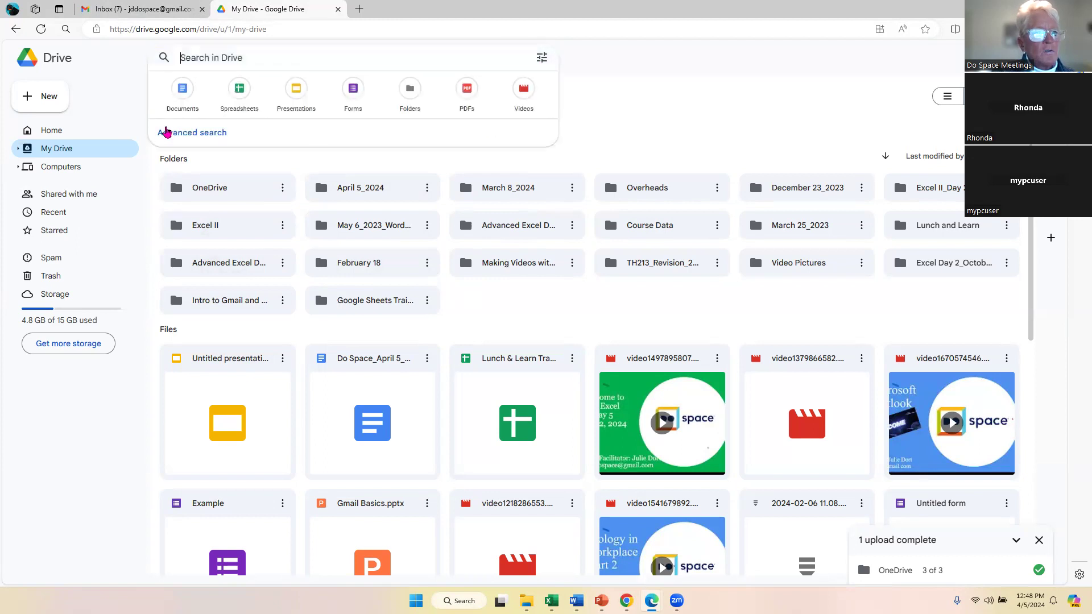
Look over the item types that can be created in Drive, including the additional Google apps
{"action": "left_click", "coordinate": [60, 112]}
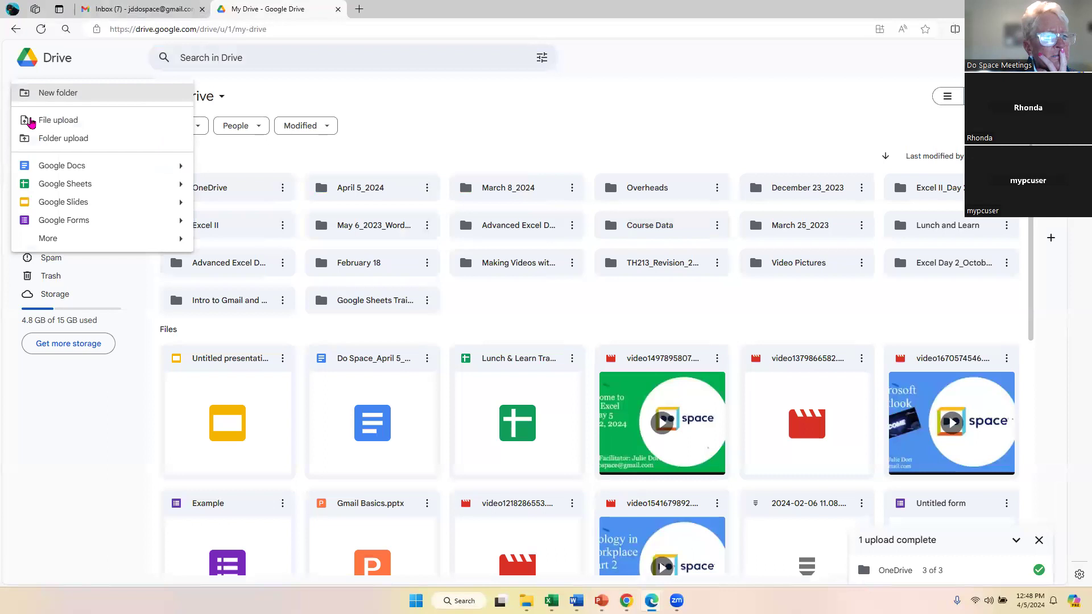
{"action": "mouse_move", "coordinate": [48, 246]}
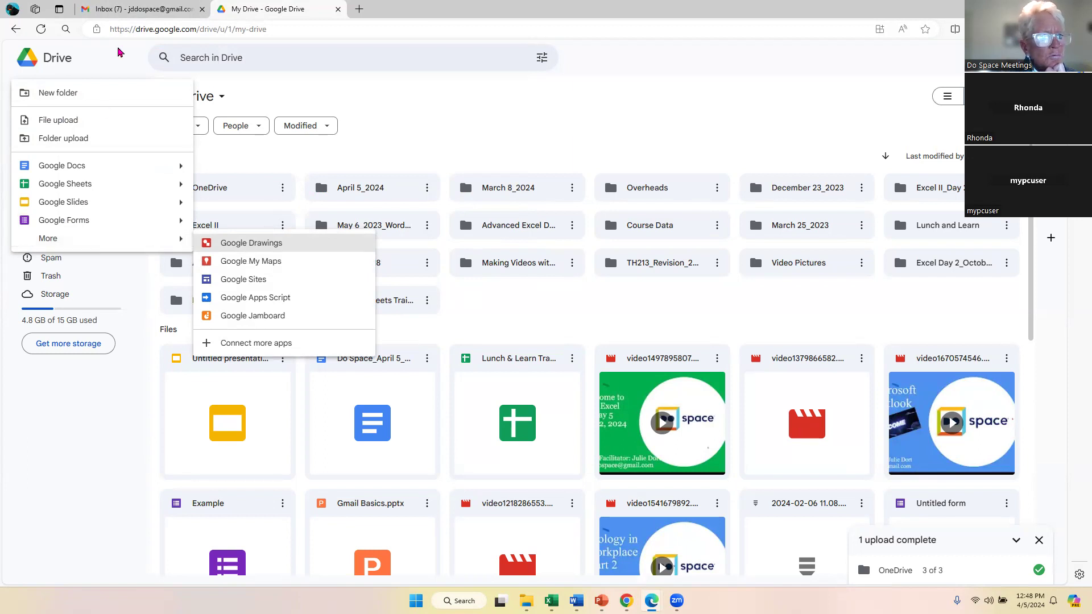
{"action": "key", "text": "Escape"}
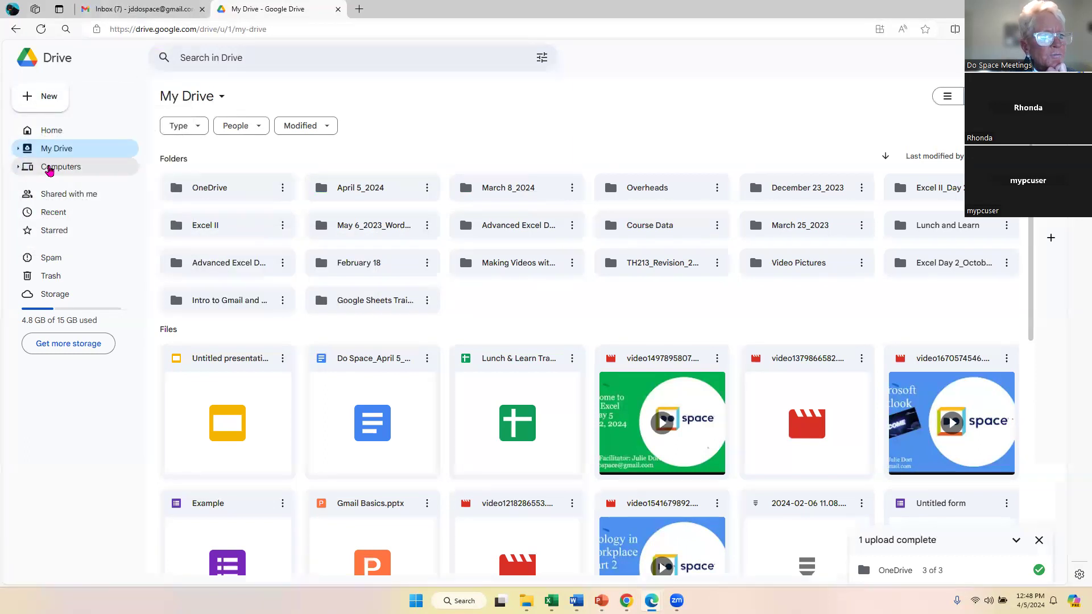
View the Computers and Shared with me sections, and close Drive
{"action": "left_click", "coordinate": [45, 170]}
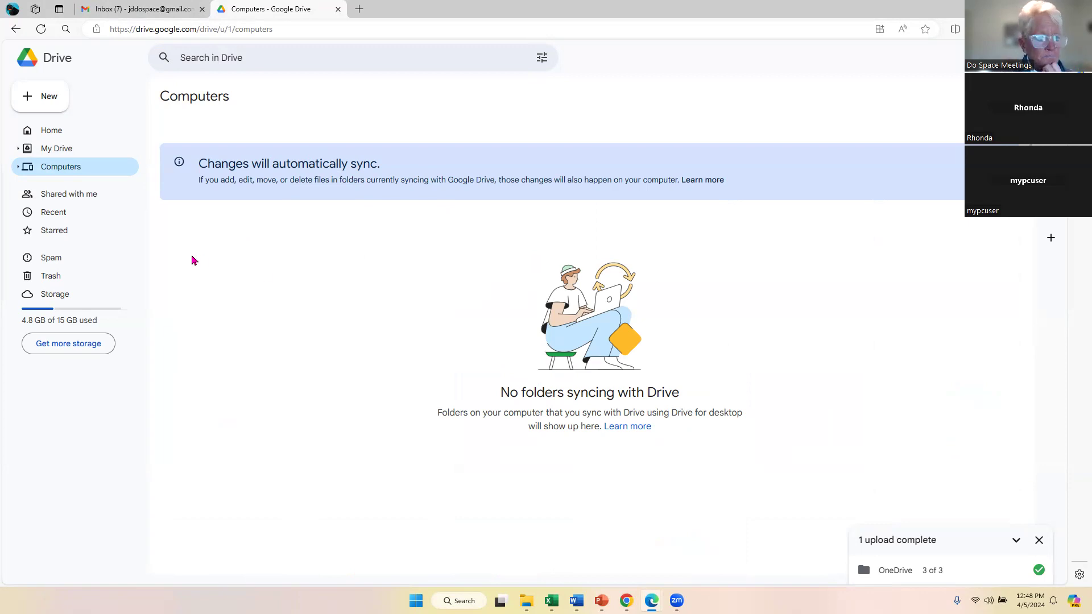
{"action": "left_click", "coordinate": [81, 205]}
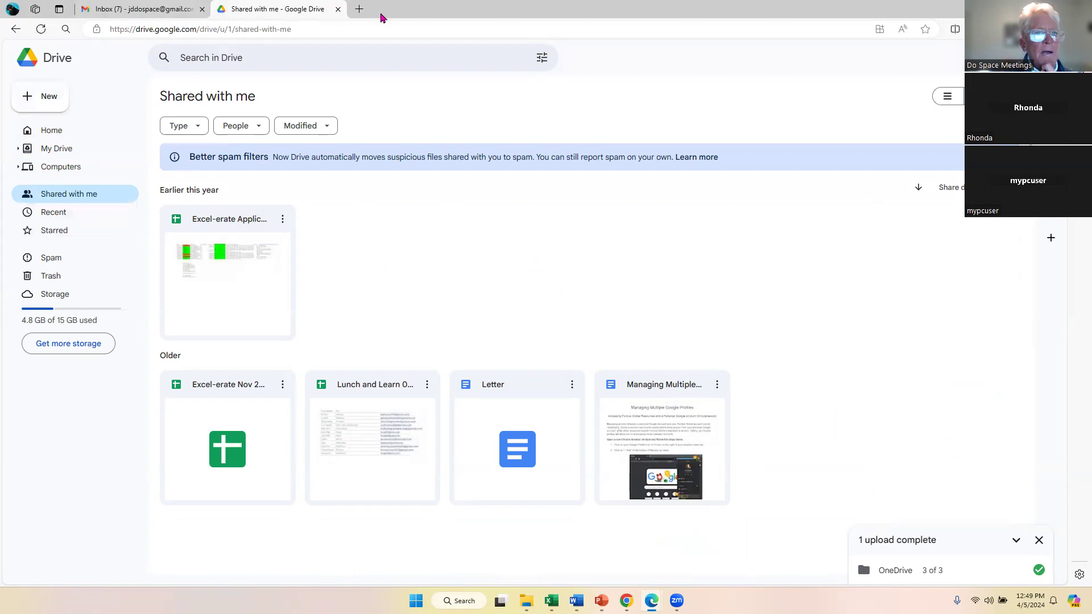
{"action": "left_click", "coordinate": [337, 9]}
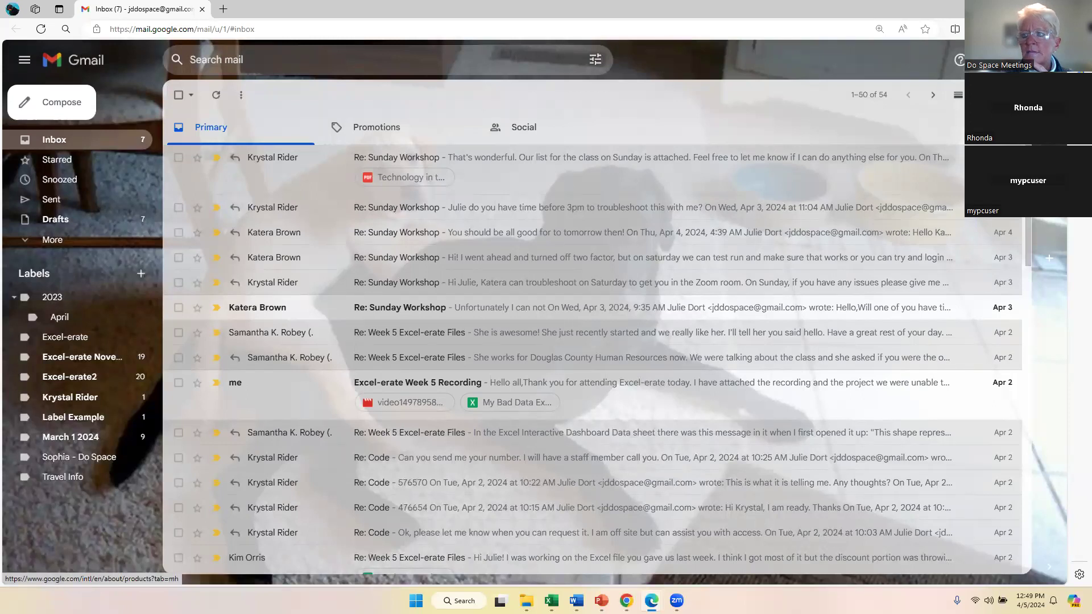
Open Google Calendar from Gmail and look over the subscribed holiday and sports team calendars
{"action": "left_click", "coordinate": [990, 60]}
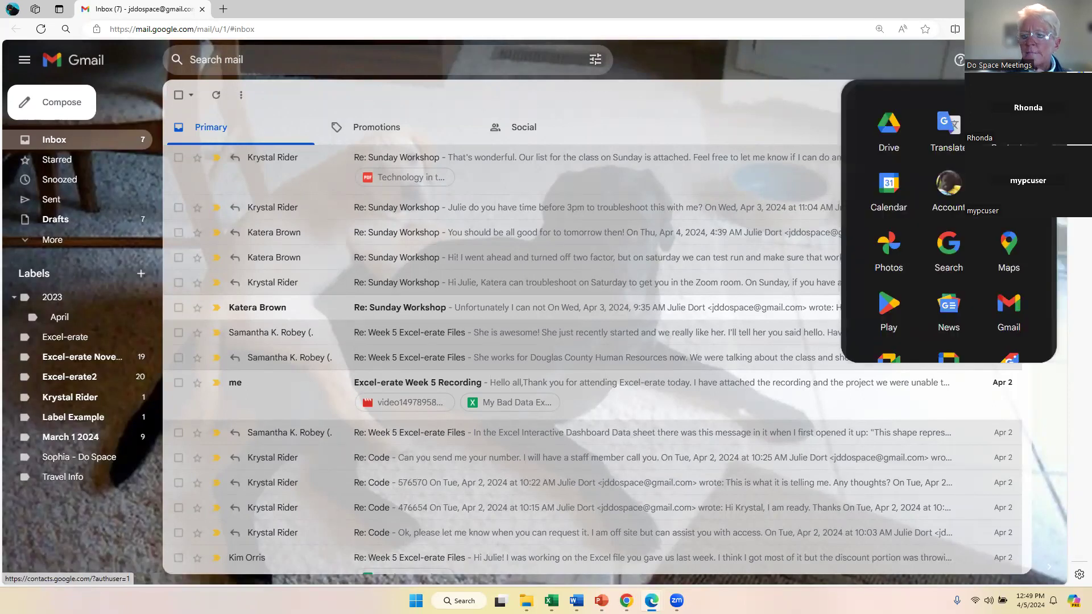
{"action": "left_click", "coordinate": [887, 182]}
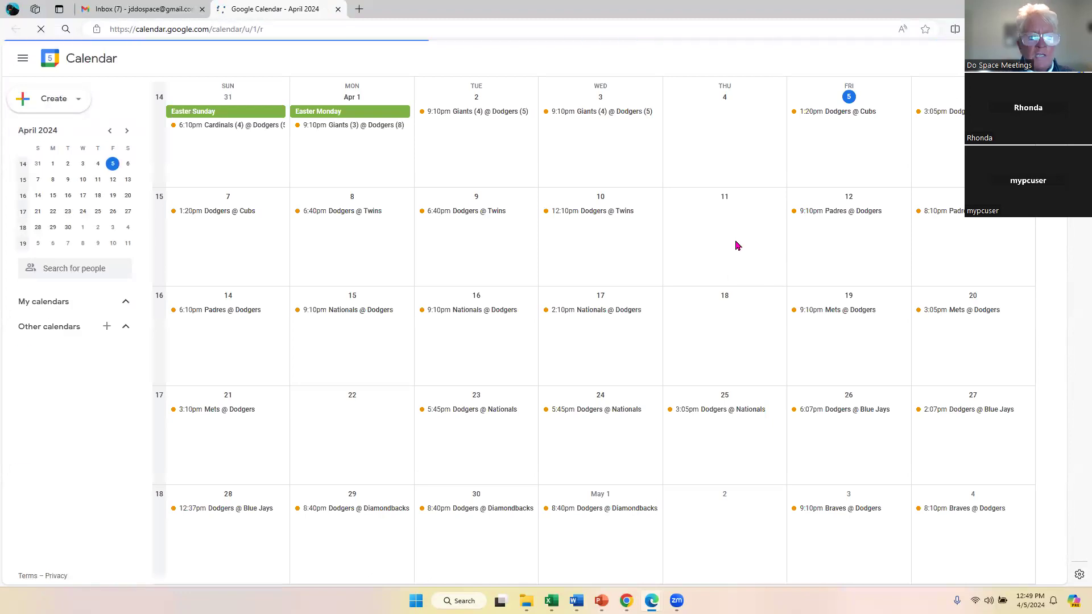
{"action": "mouse_move", "coordinate": [99, 442]}
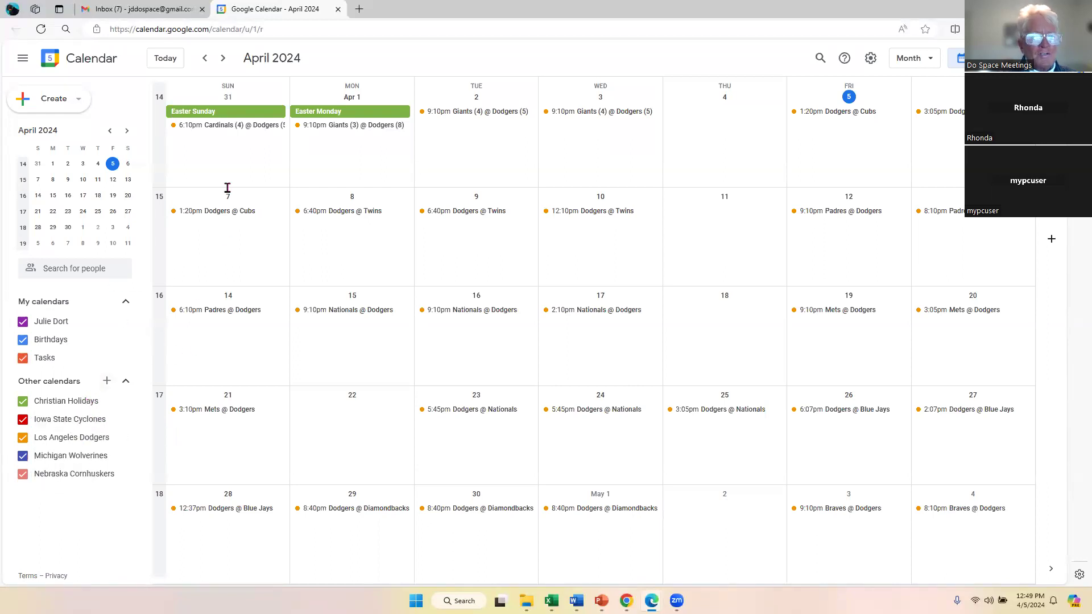
{"action": "mouse_move", "coordinate": [35, 445]}
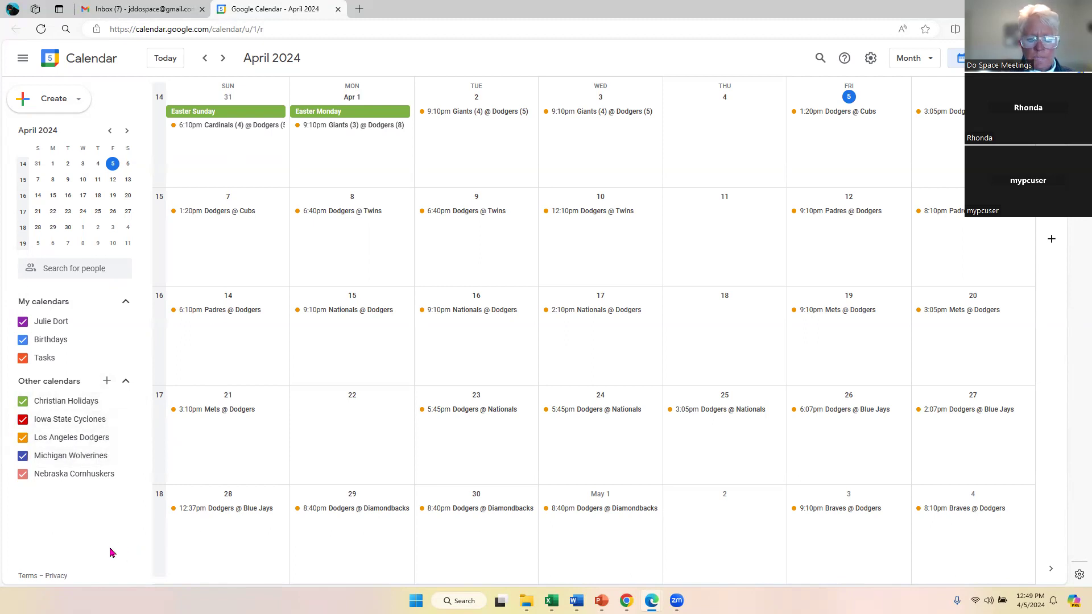
{"action": "mouse_move", "coordinate": [39, 405]}
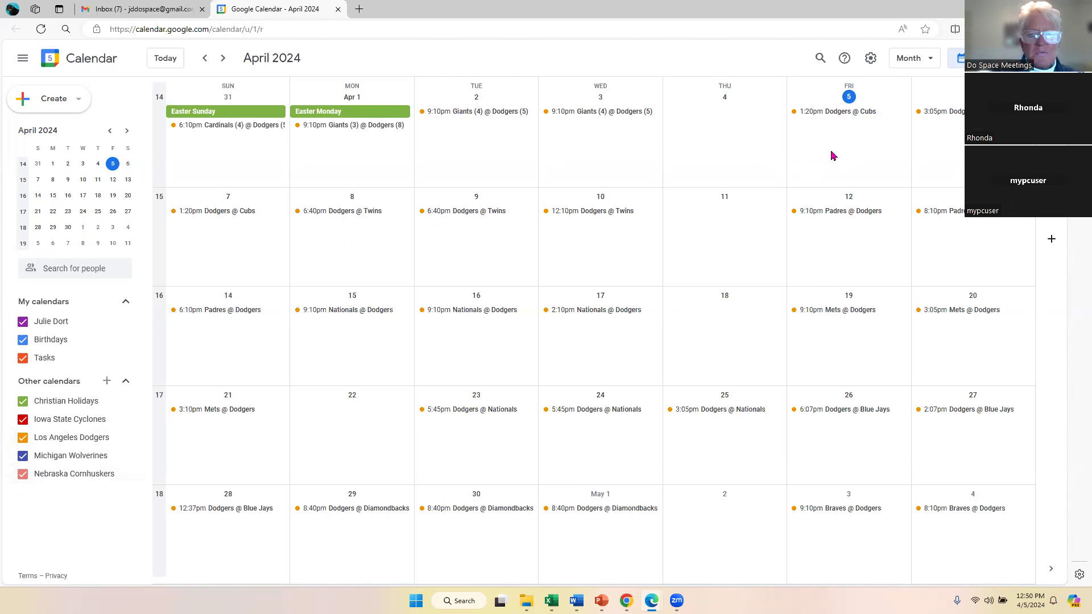
Switch the calendar to the Week view and check the other display options
{"action": "left_click", "coordinate": [925, 58]}
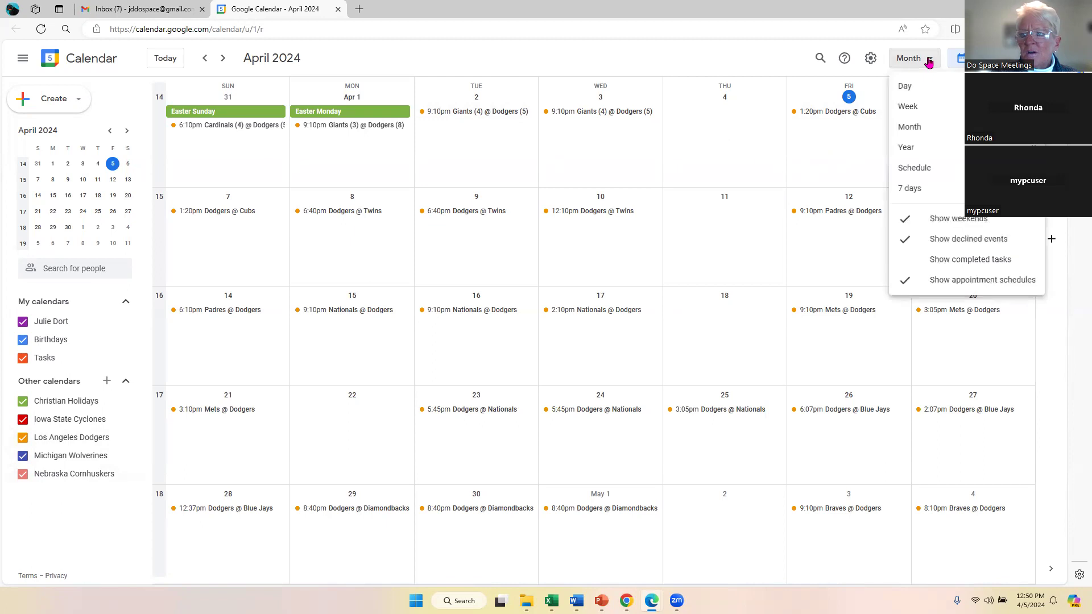
{"action": "left_click", "coordinate": [926, 108]}
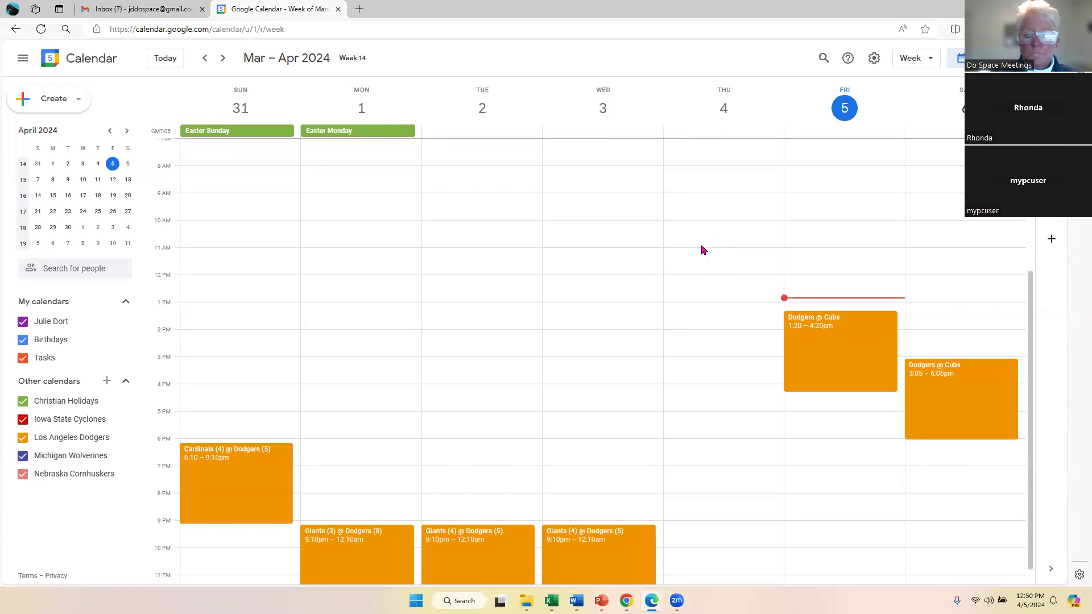
{"action": "left_click", "coordinate": [933, 60]}
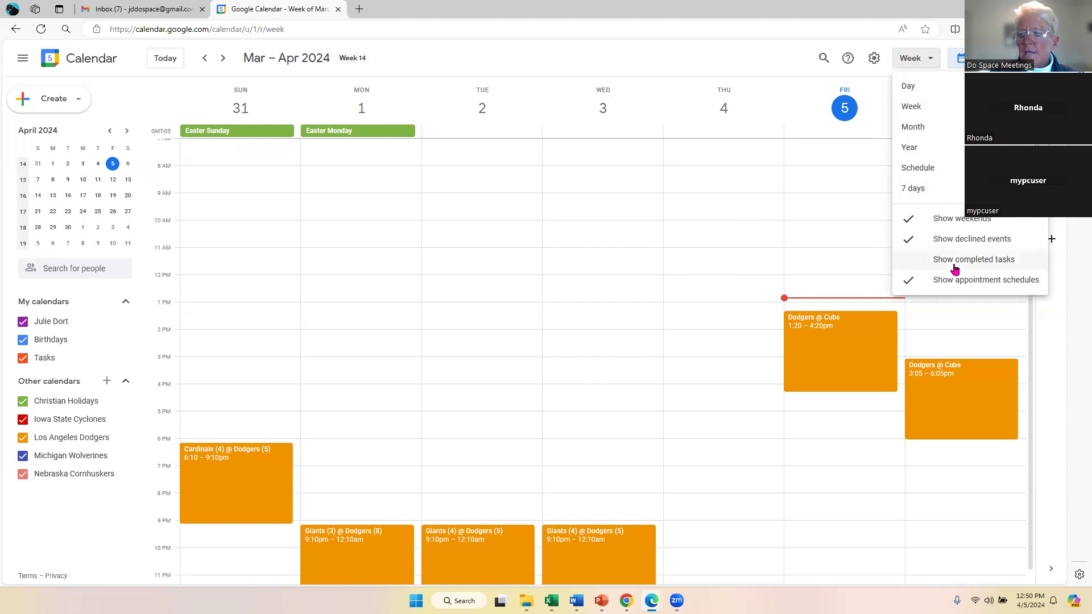
{"action": "left_click", "coordinate": [788, 54]}
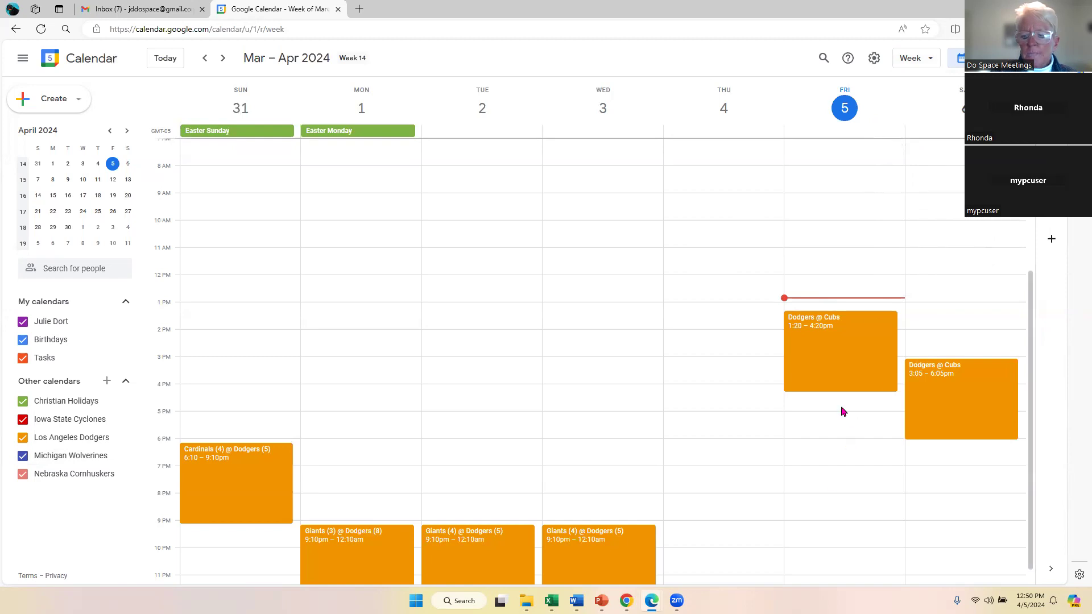
Create an event for Friday, April 5, from 6:00pm to 6:50pm and title it "Family Meeting" in the full event editor
{"action": "left_click", "coordinate": [828, 442]}
{"action": "left_click", "coordinate": [828, 443]}
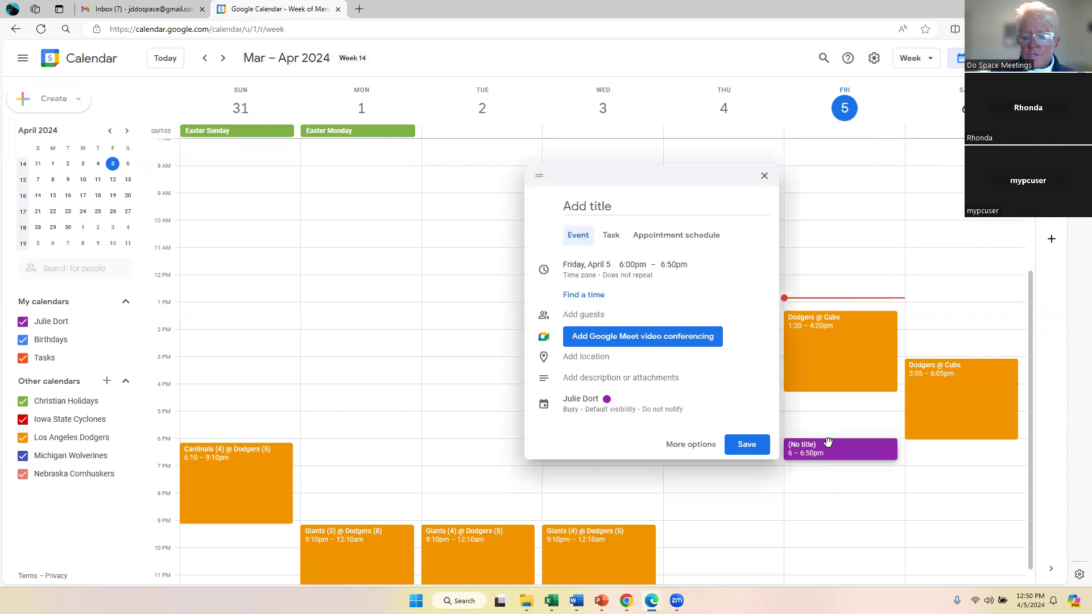
{"action": "left_click", "coordinate": [680, 444]}
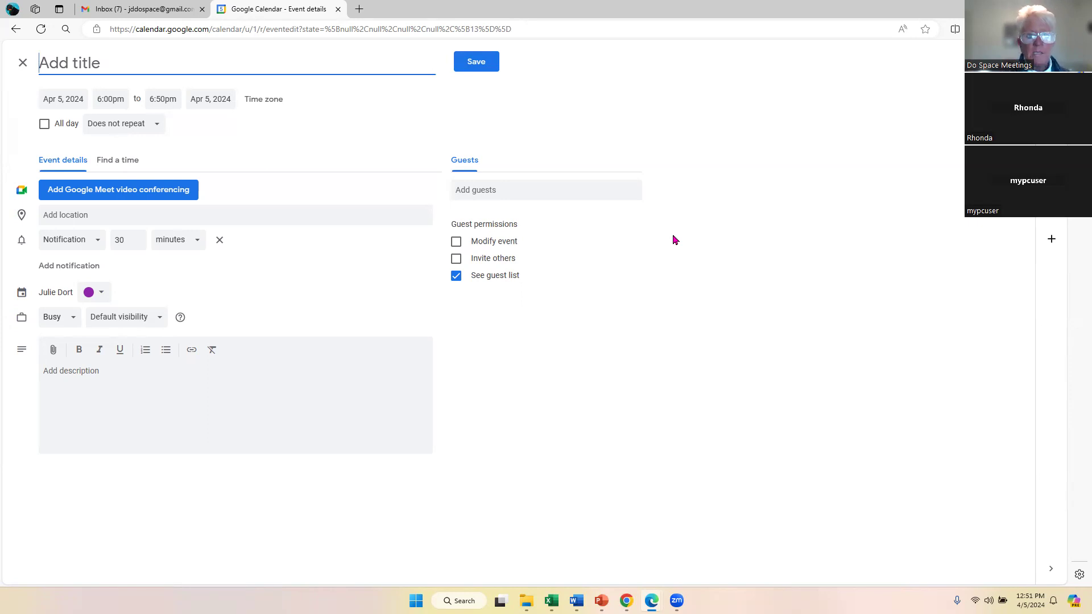
{"action": "type", "text": "Fa"}
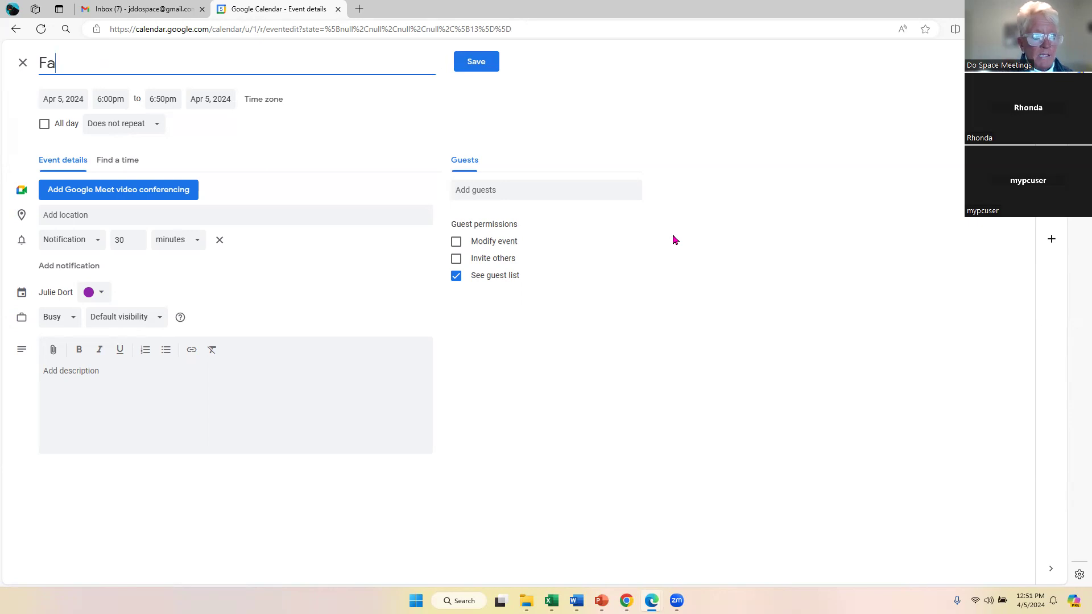
{"action": "type", "text": "mily Meeting"}
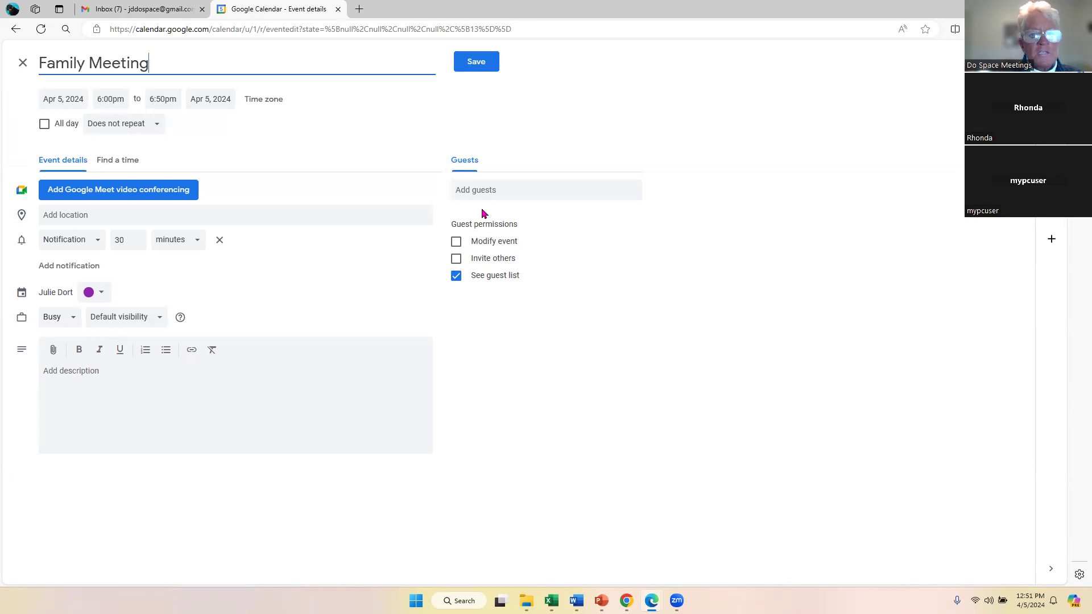
Check the guest suggestions for the Family Meeting, add Google Meet video conferencing and save the event
{"action": "left_click", "coordinate": [495, 190]}
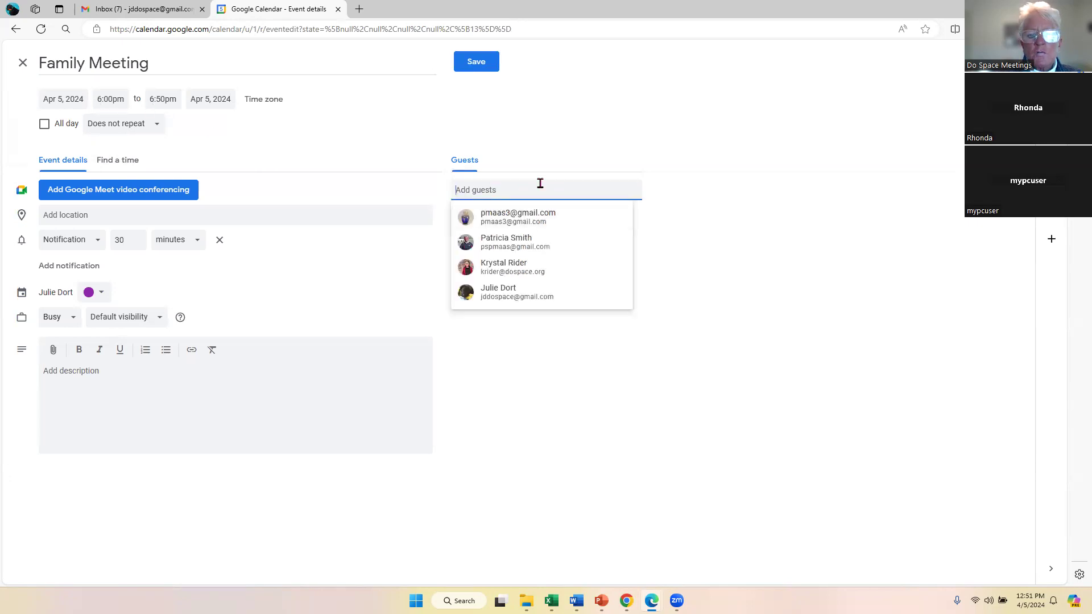
{"action": "left_click", "coordinate": [543, 158]}
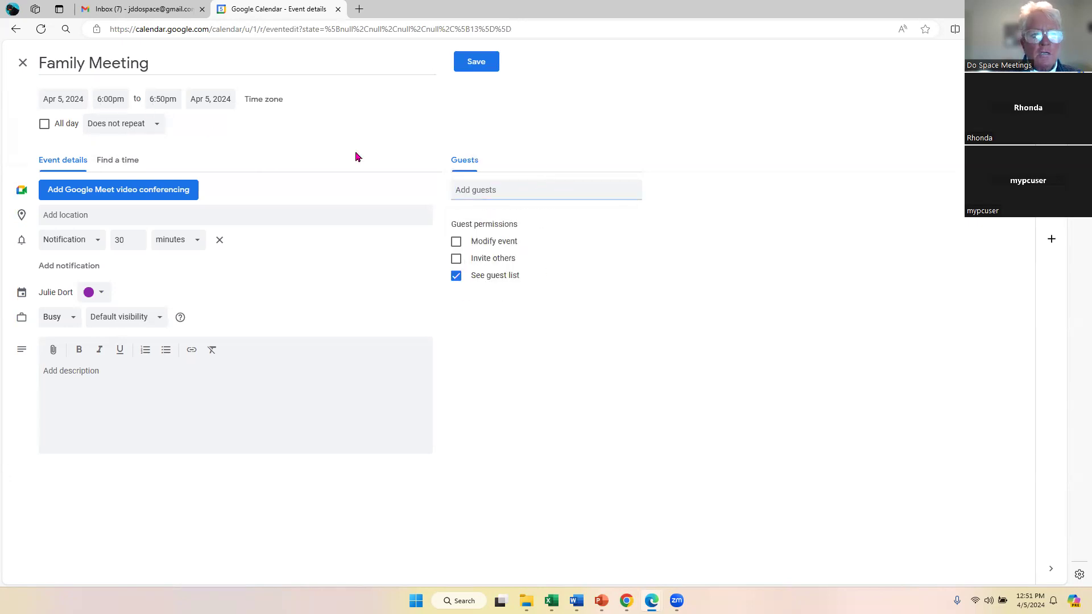
{"action": "left_click", "coordinate": [126, 195]}
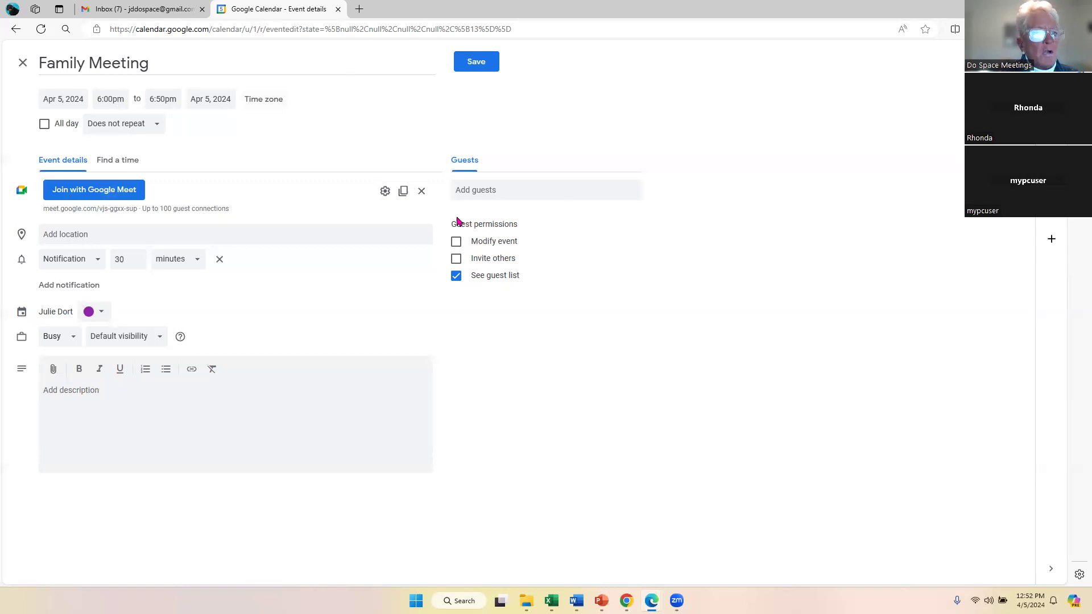
{"action": "left_click", "coordinate": [481, 65]}
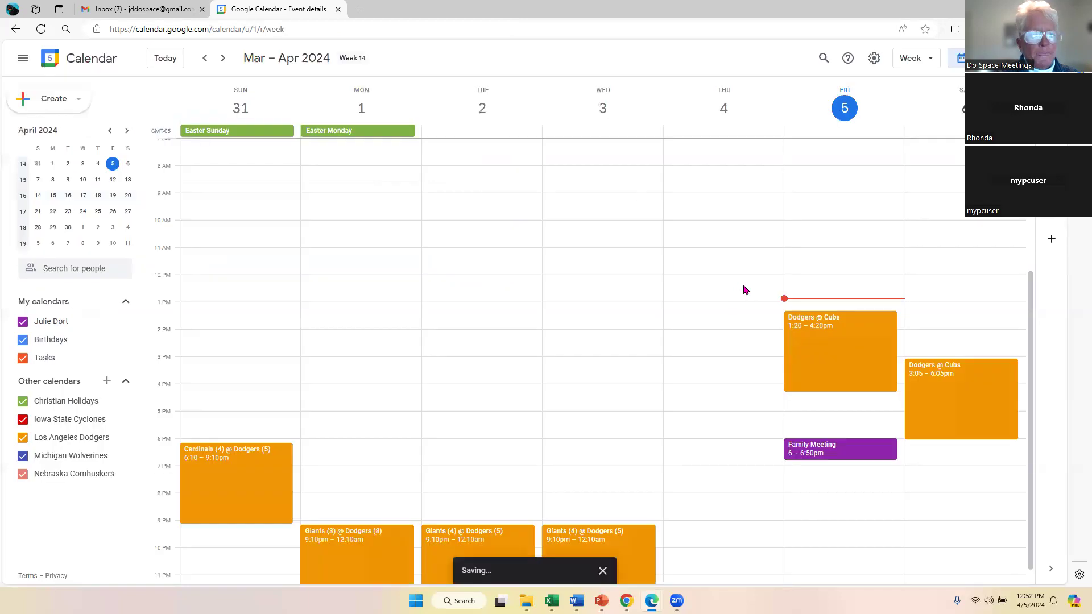
Reopen the Family Meeting event, change its reminder to an email 10 minutes before, and save the event
{"action": "left_click", "coordinate": [862, 453]}
{"action": "key", "text": "Escape"}
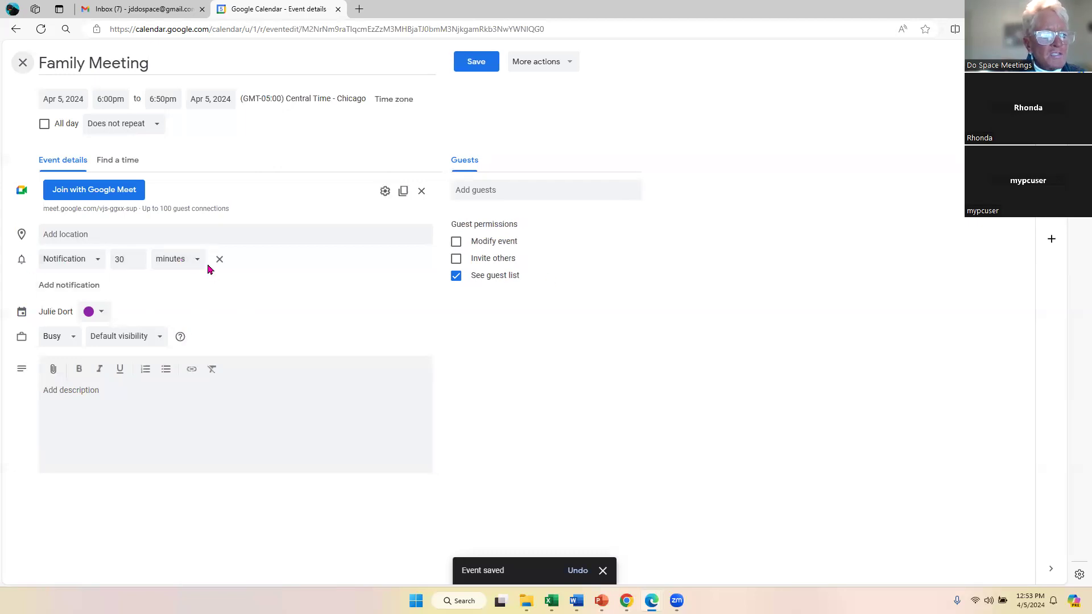
{"action": "left_click", "coordinate": [100, 260]}
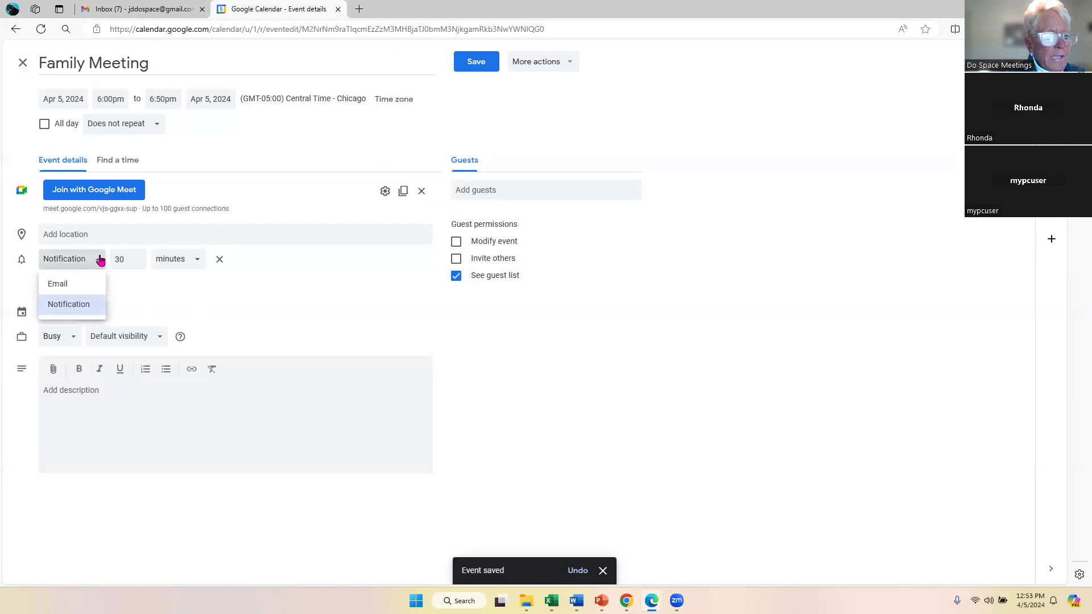
{"action": "left_click", "coordinate": [71, 284]}
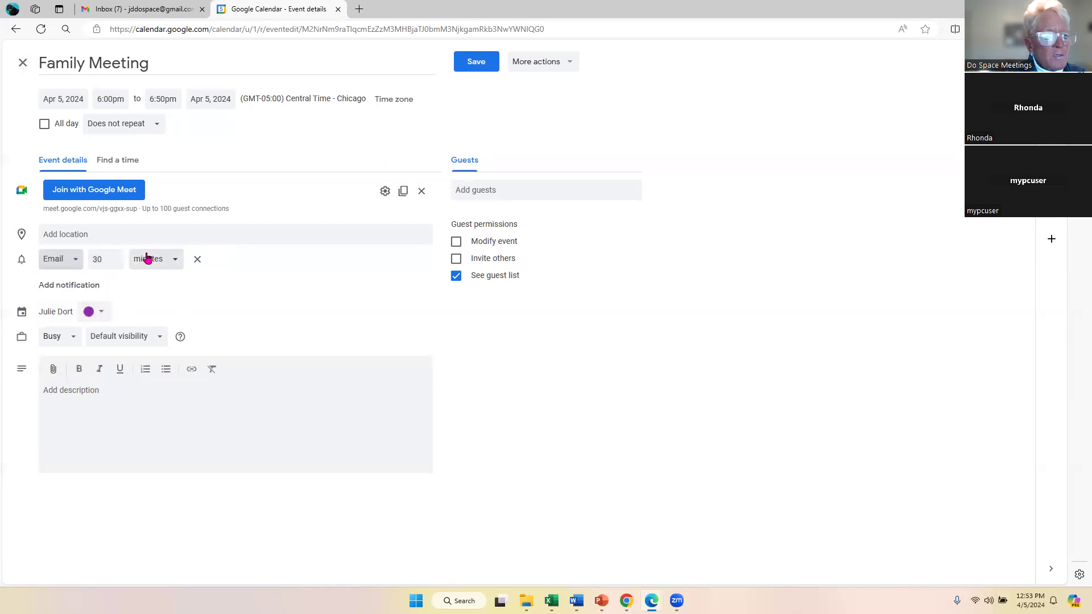
{"action": "left_click", "coordinate": [111, 263]}
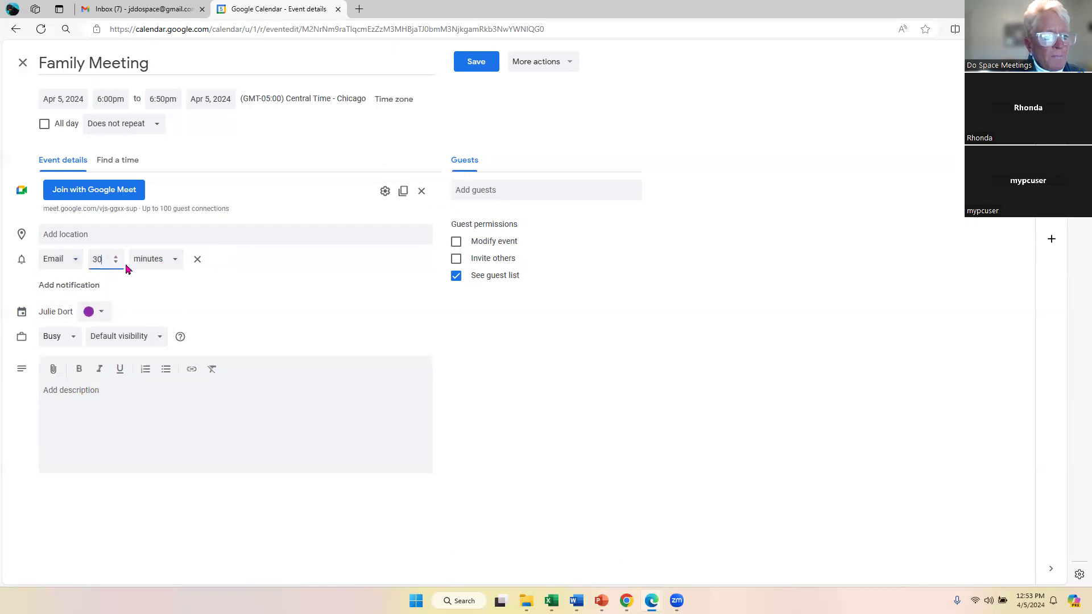
{"action": "key", "text": "BackSpace"}
{"action": "key", "text": "BackSpace"}
{"action": "type", "text": "10"}
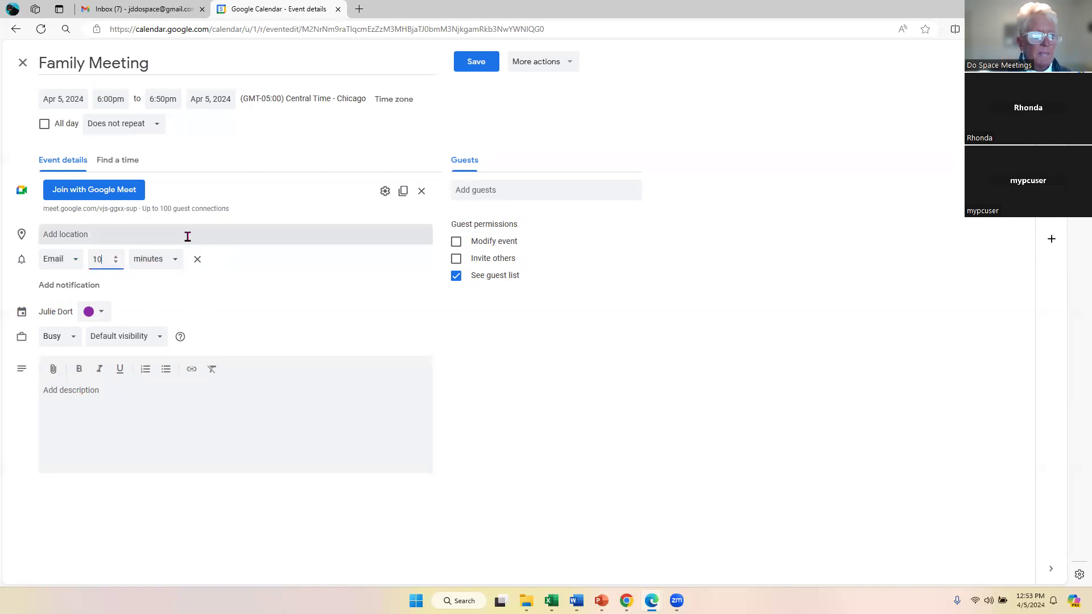
{"action": "left_click", "coordinate": [432, 109]}
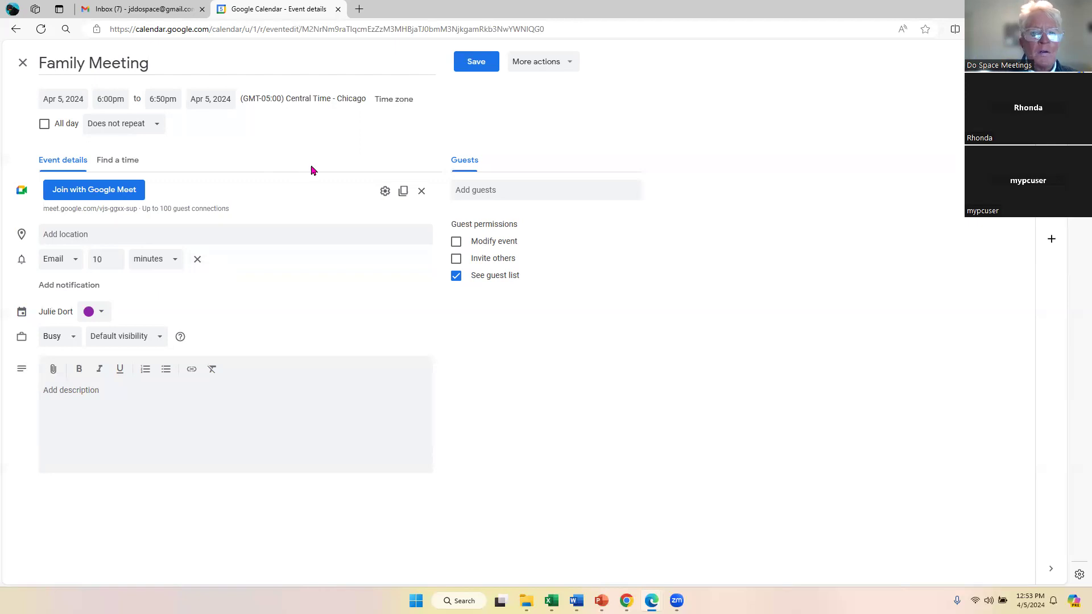
{"action": "left_click", "coordinate": [100, 260]}
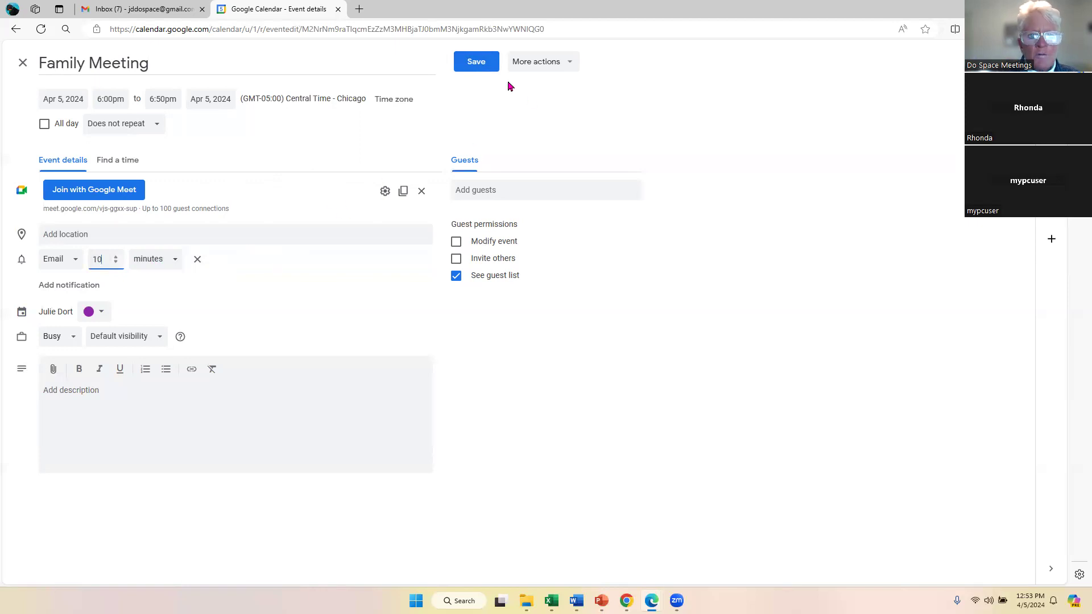
{"action": "left_click", "coordinate": [475, 61]}
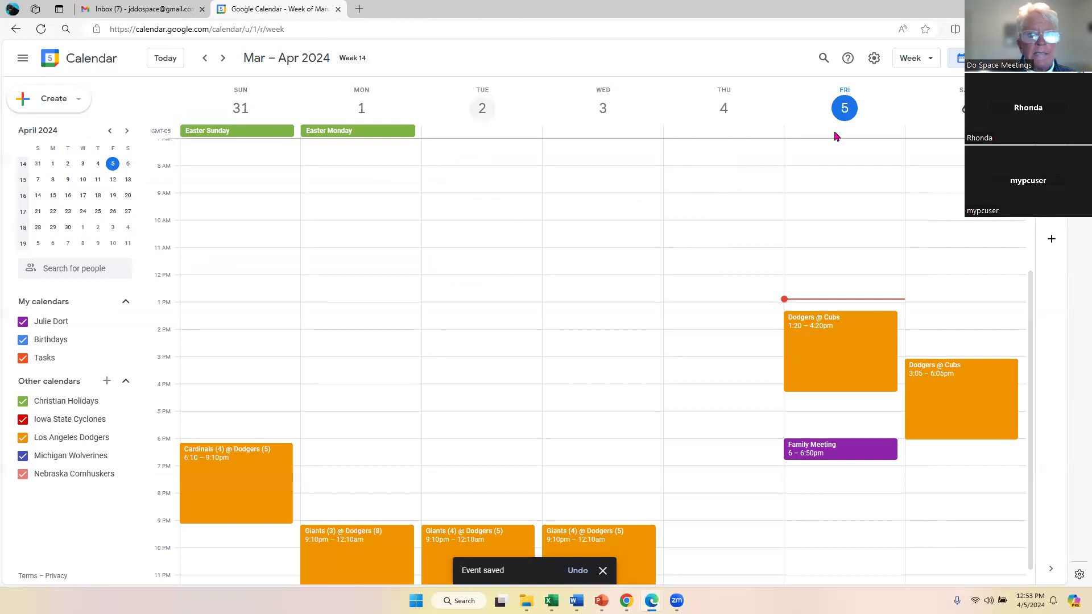
Browse the list of Google apps and open Google Earth
{"action": "left_click", "coordinate": [1041, 58]}
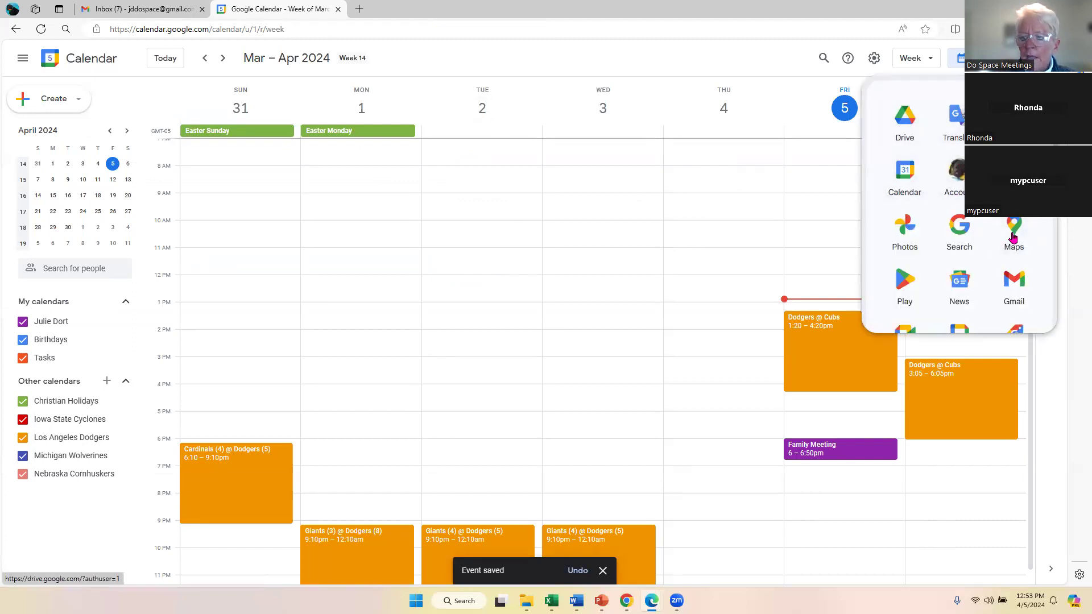
{"action": "scroll", "coordinate": [1013, 237], "scroll_direction": "down", "scroll_amount": 1}
{"action": "scroll", "coordinate": [1008, 236], "scroll_direction": "down", "scroll_amount": 1}
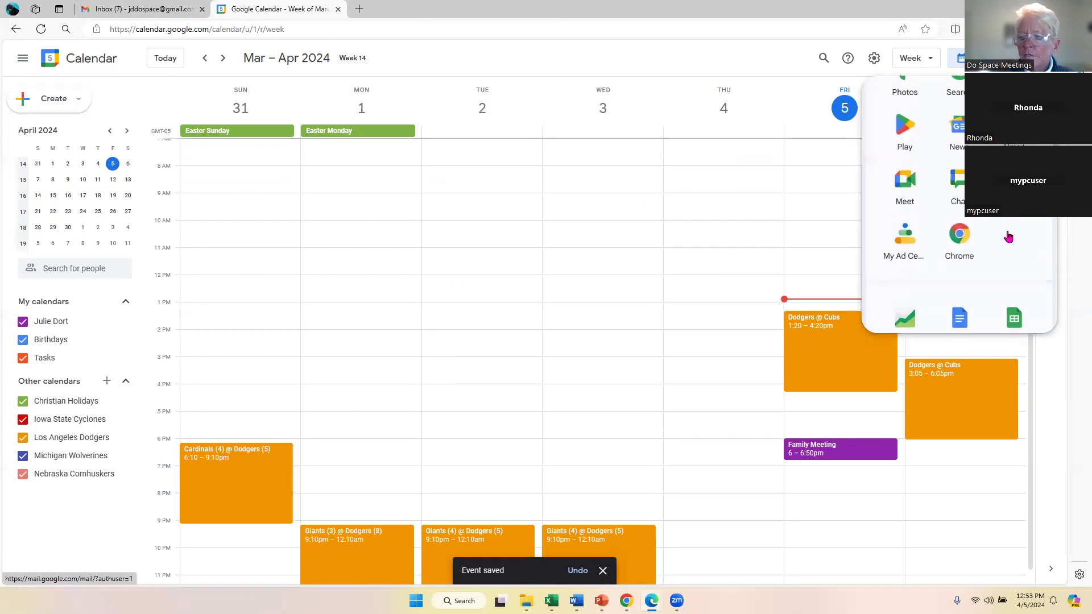
{"action": "scroll", "coordinate": [1008, 237], "scroll_direction": "down", "scroll_amount": 4}
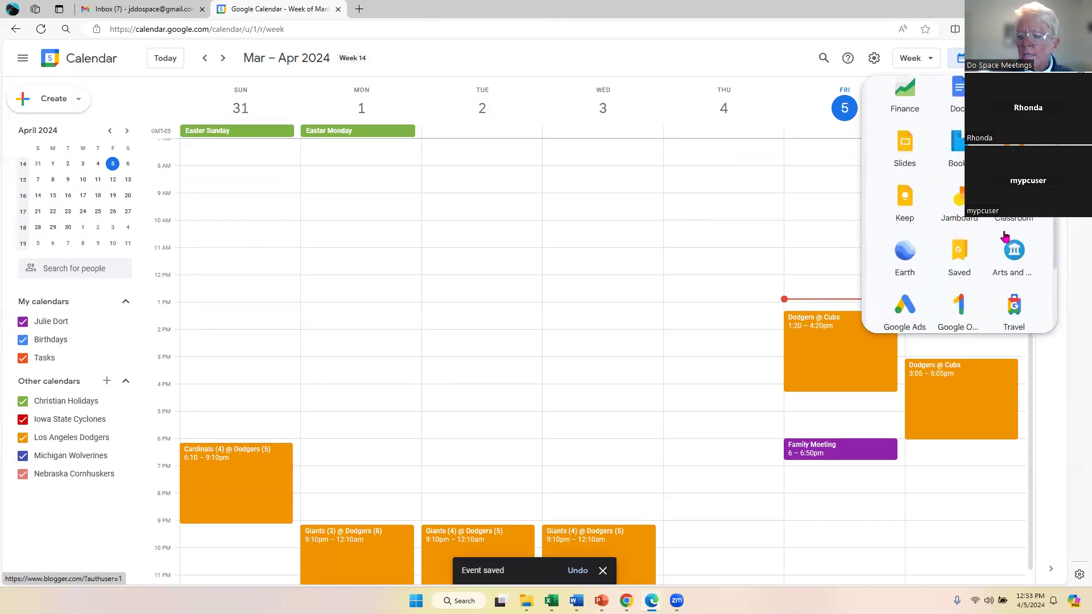
{"action": "left_click", "coordinate": [902, 253]}
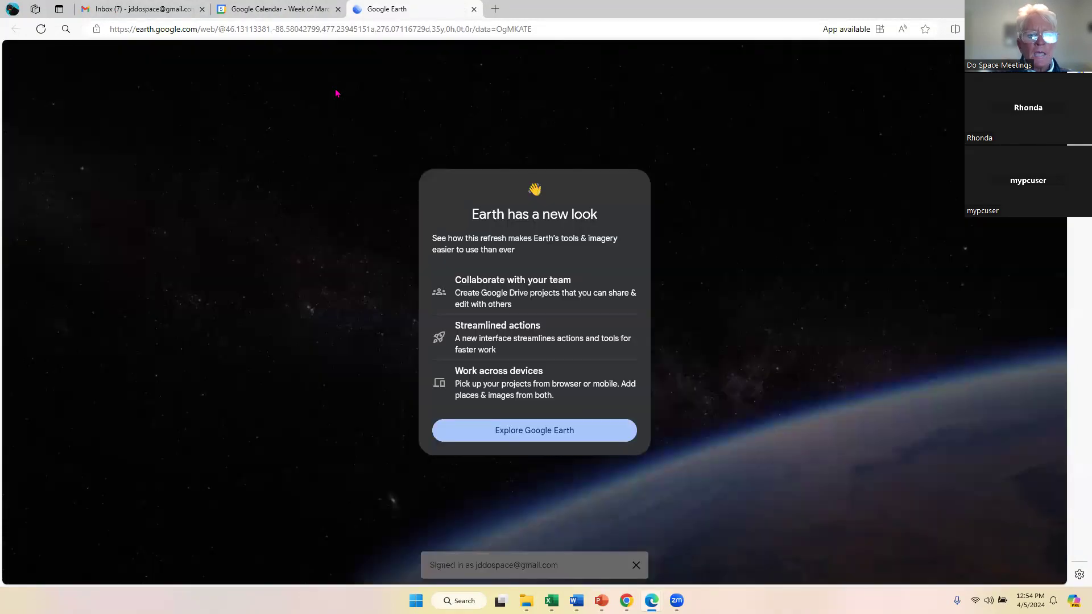
Dismiss the new-look introduction, view the options for creating a new project and close them without choosing one
{"action": "left_click", "coordinate": [508, 432]}
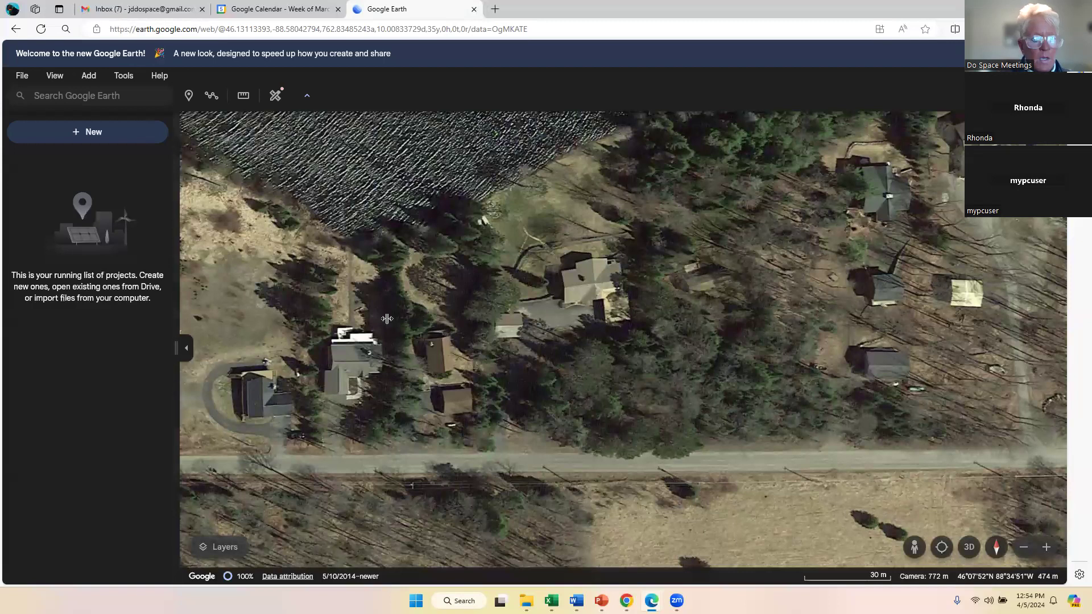
{"action": "left_click", "coordinate": [94, 136]}
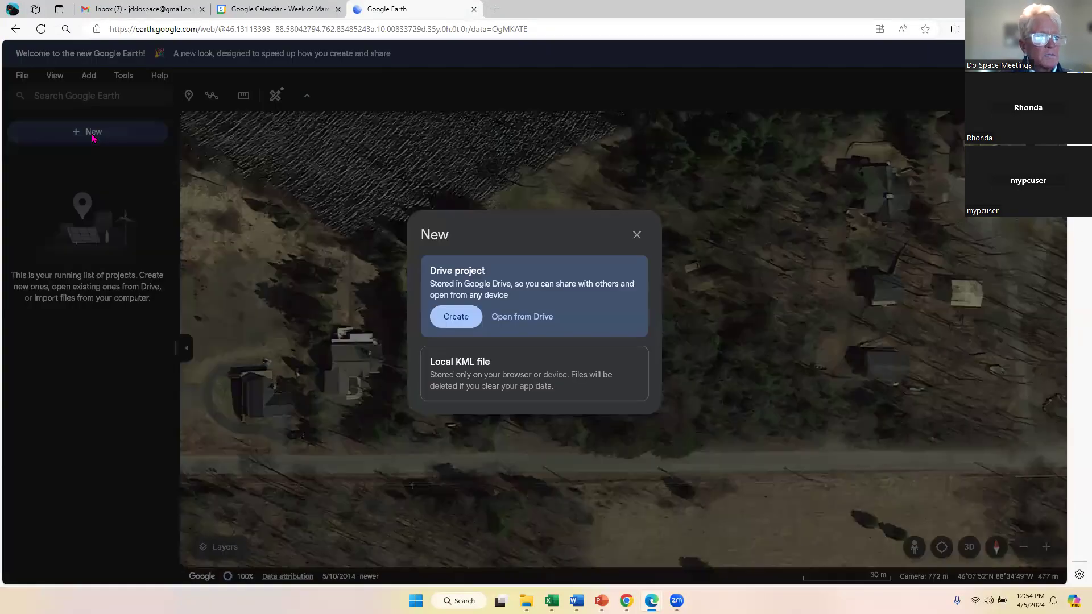
{"action": "left_click", "coordinate": [637, 235]}
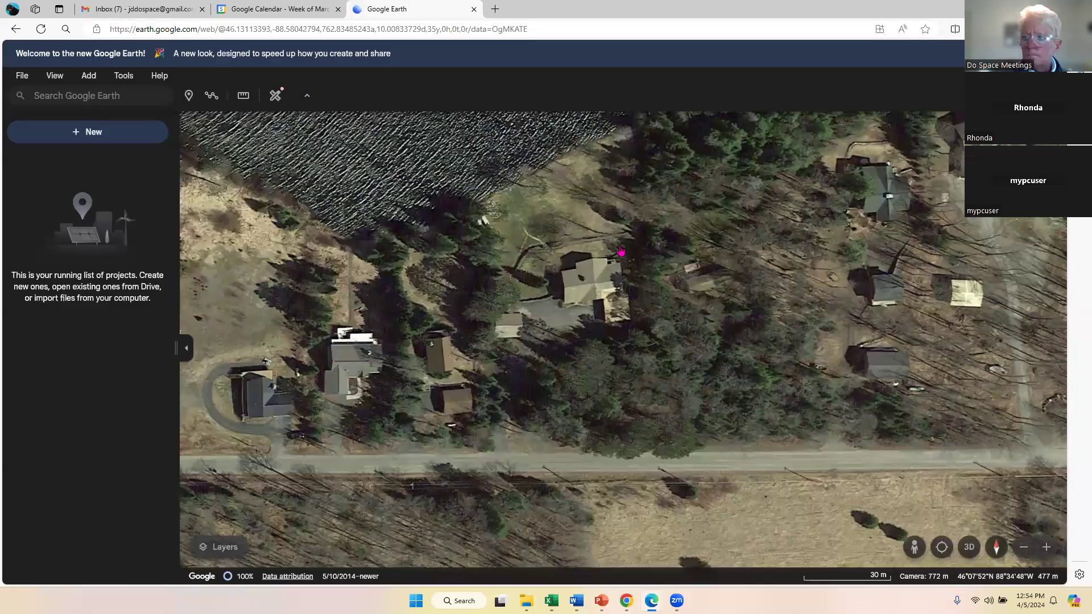
Search for "sunset lake ir" and go to the suggested place Sunset Lake Cabins in Iron River, MI
{"action": "left_click", "coordinate": [63, 95]}
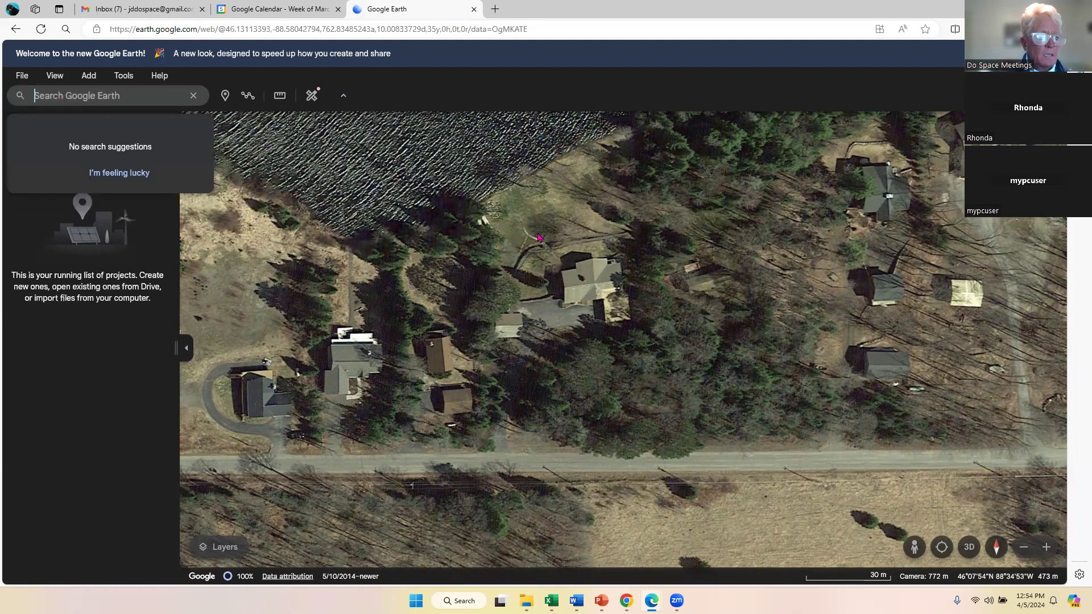
{"action": "type", "text": "sunset lake ir"}
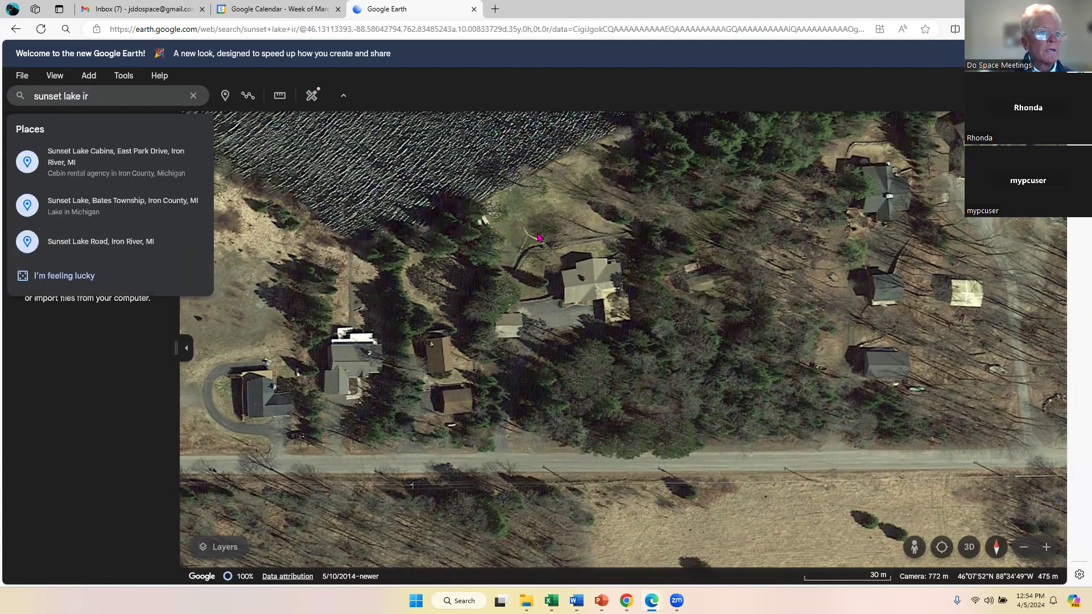
{"action": "left_click", "coordinate": [86, 170]}
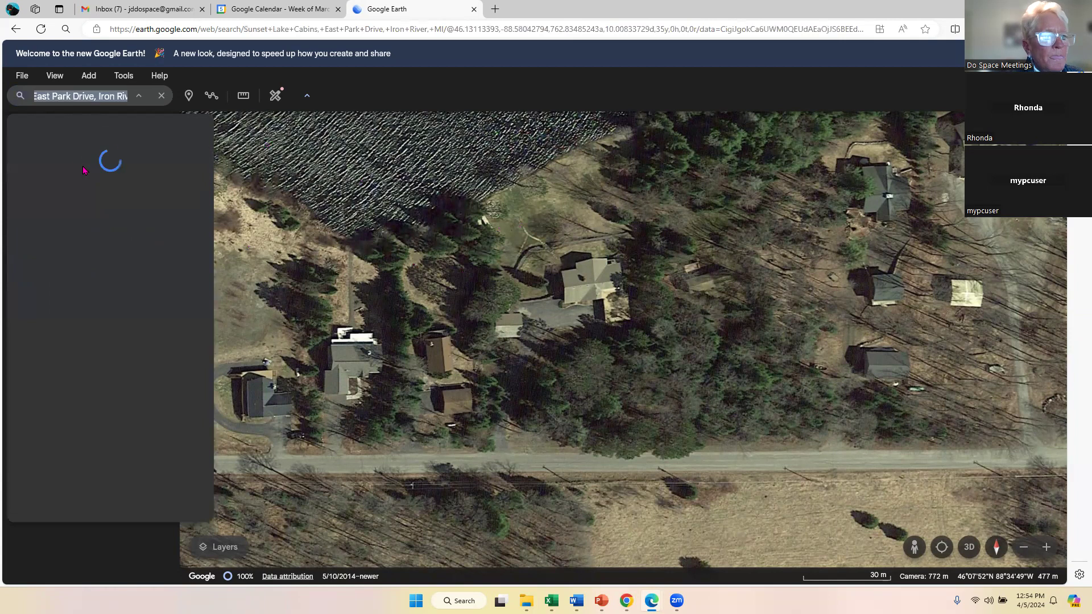